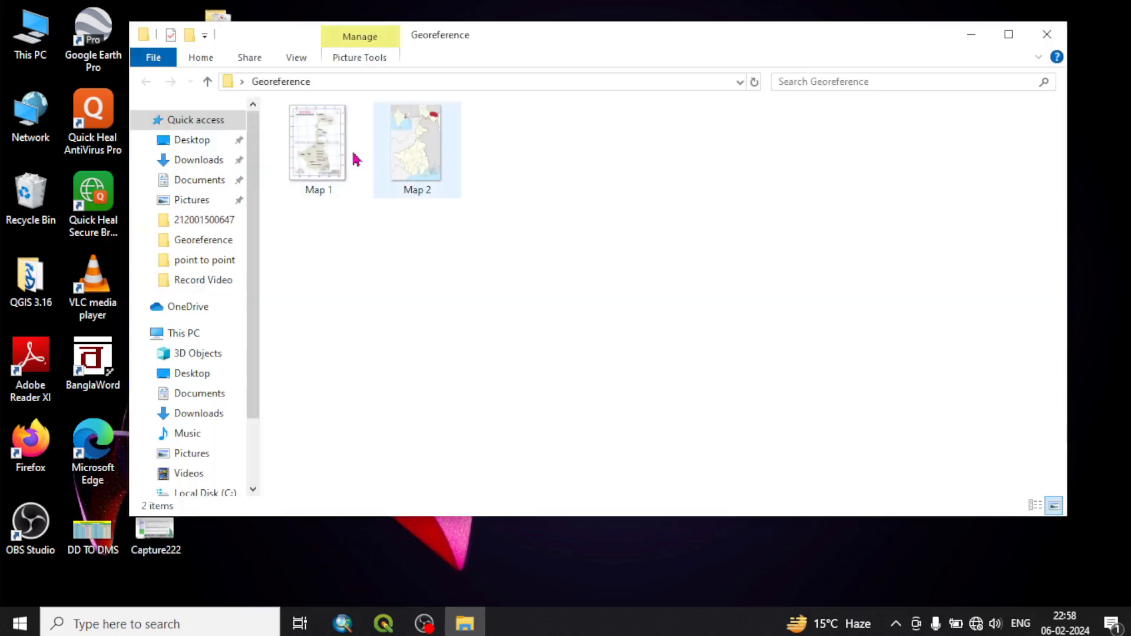
View the Map 1 and Map 2 images from the Georeference folder, closing the viewer and minimizing the folder window when done
{"action": "double_click", "coordinate": [337, 176]}
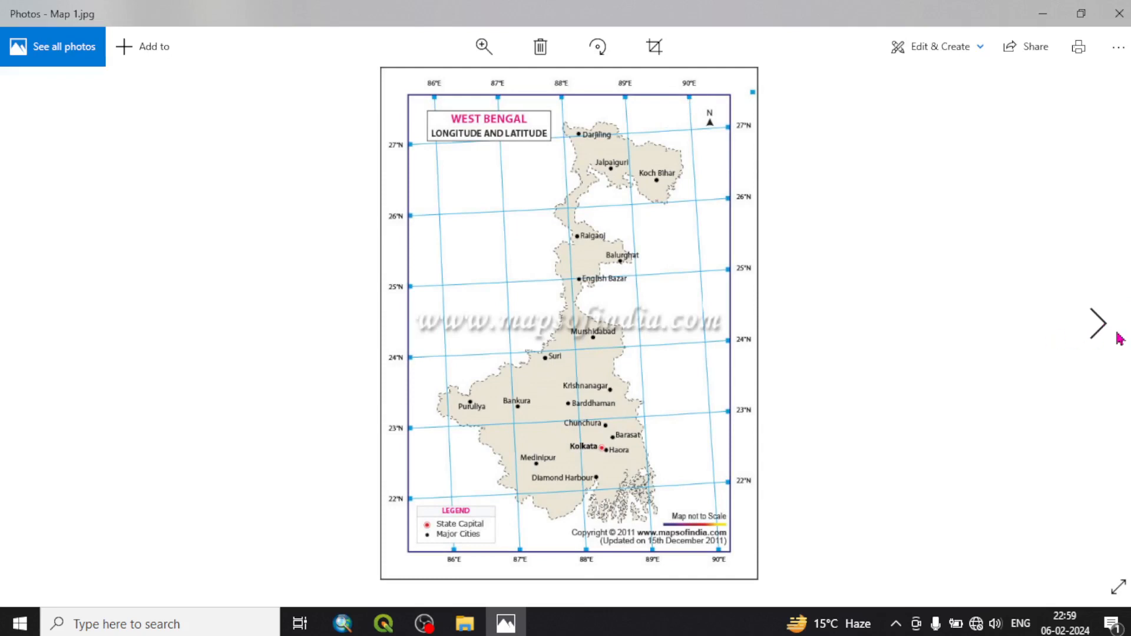
{"action": "left_click", "coordinate": [1119, 336]}
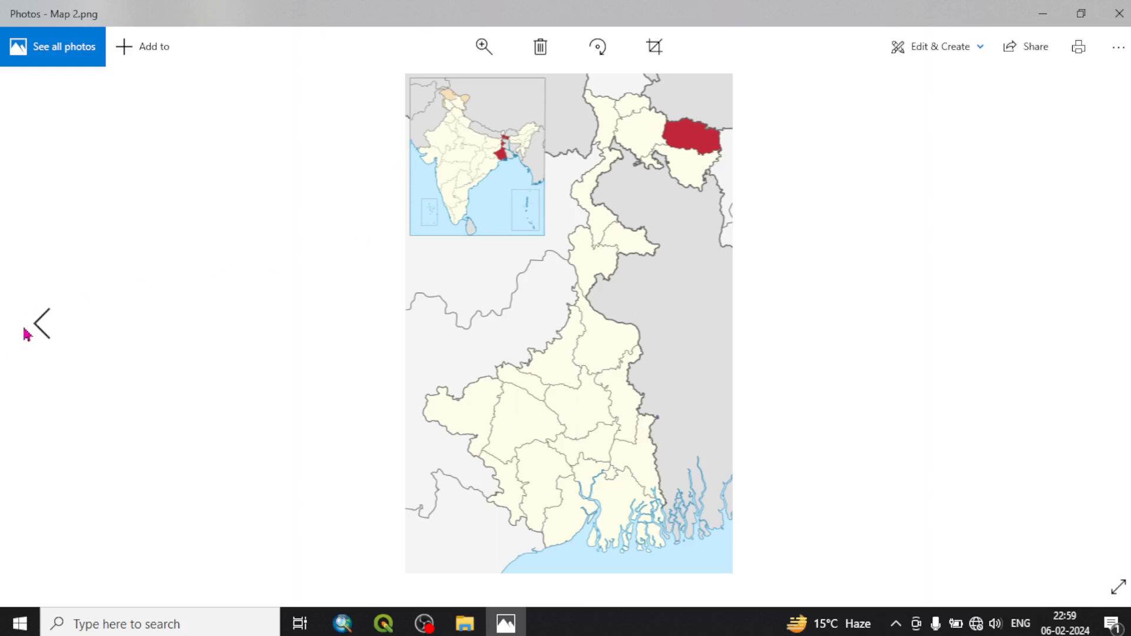
{"action": "left_click", "coordinate": [28, 331]}
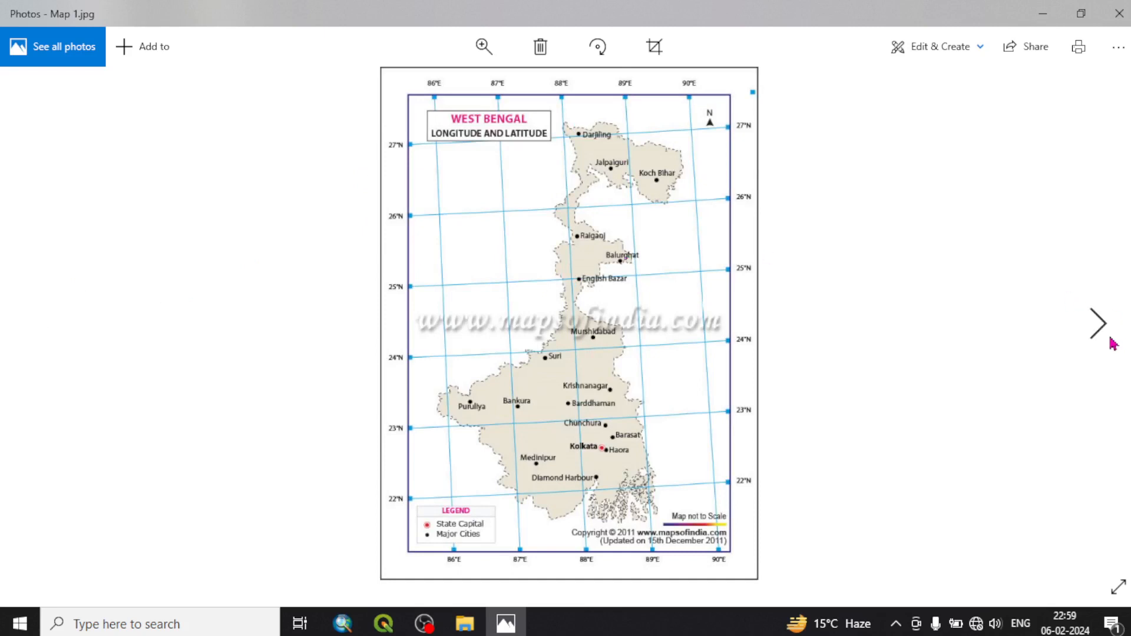
{"action": "left_click", "coordinate": [1089, 333]}
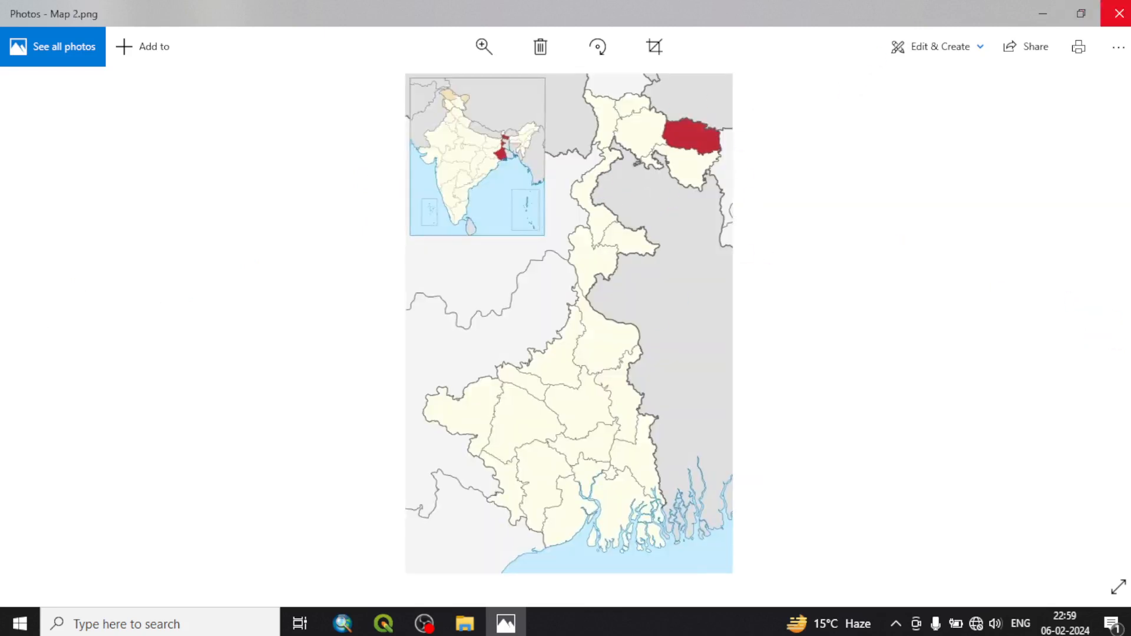
{"action": "left_click", "coordinate": [1120, 13]}
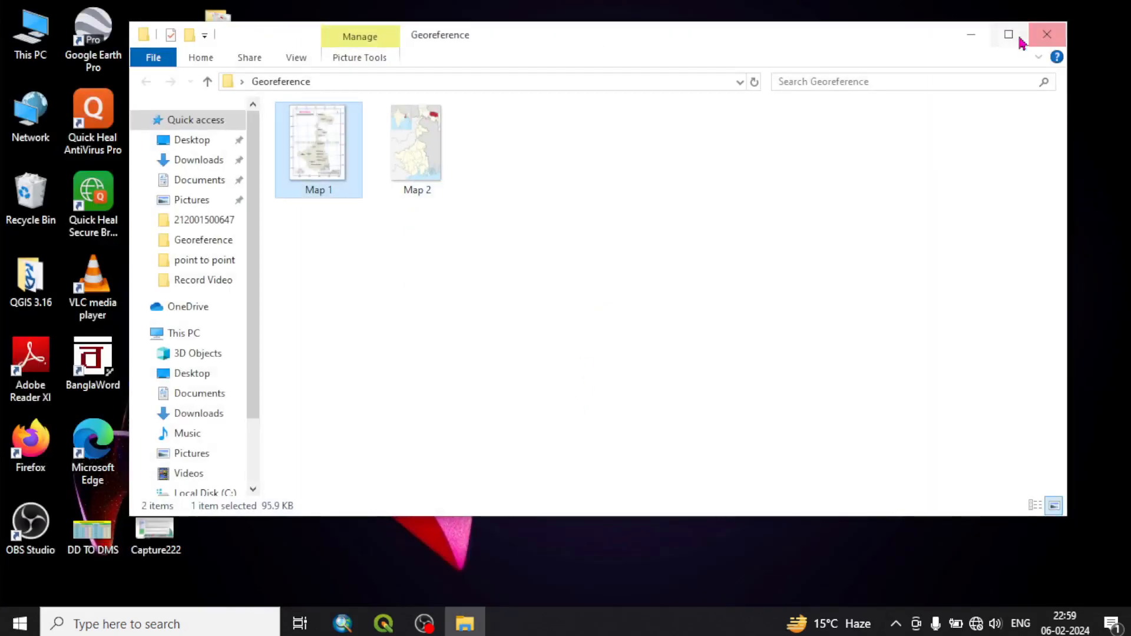
{"action": "left_click", "coordinate": [972, 39]}
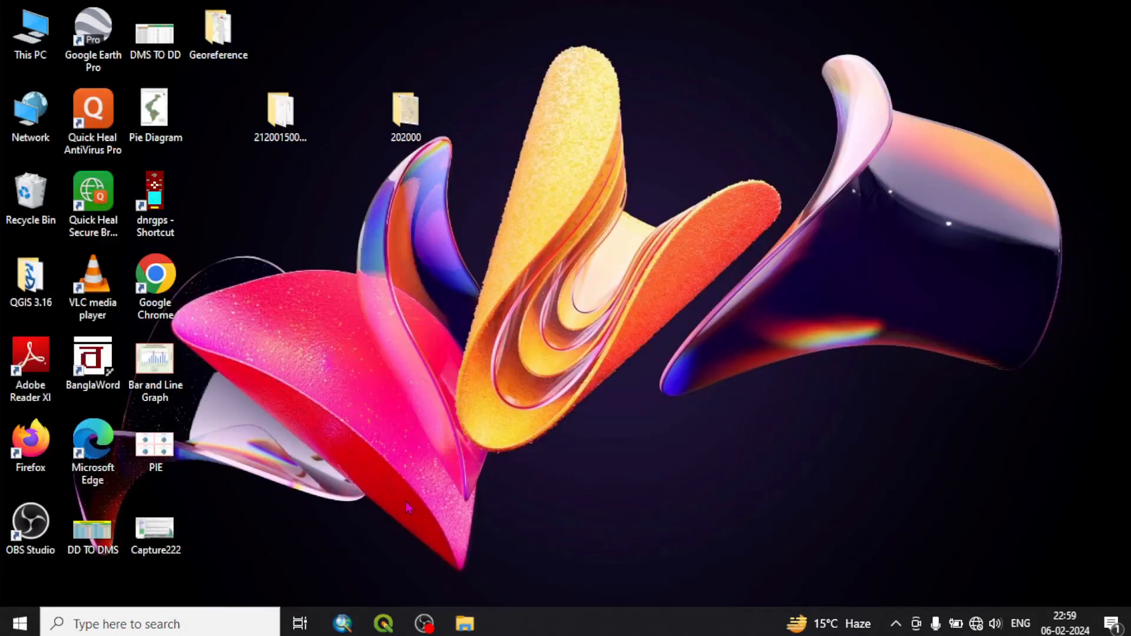
Switch to QGIS and add Map 1.jpg from the Georeference folder on the Desktop as a raster layer
{"action": "left_click", "coordinate": [396, 628]}
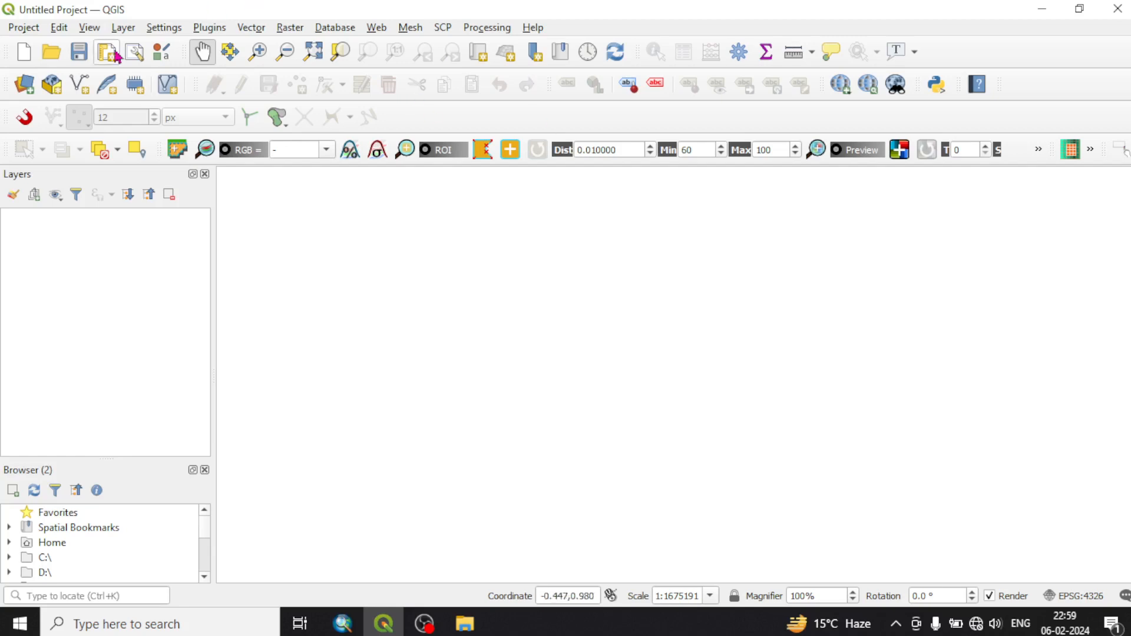
{"action": "left_click", "coordinate": [123, 28]}
{"action": "mouse_move", "coordinate": [165, 84]}
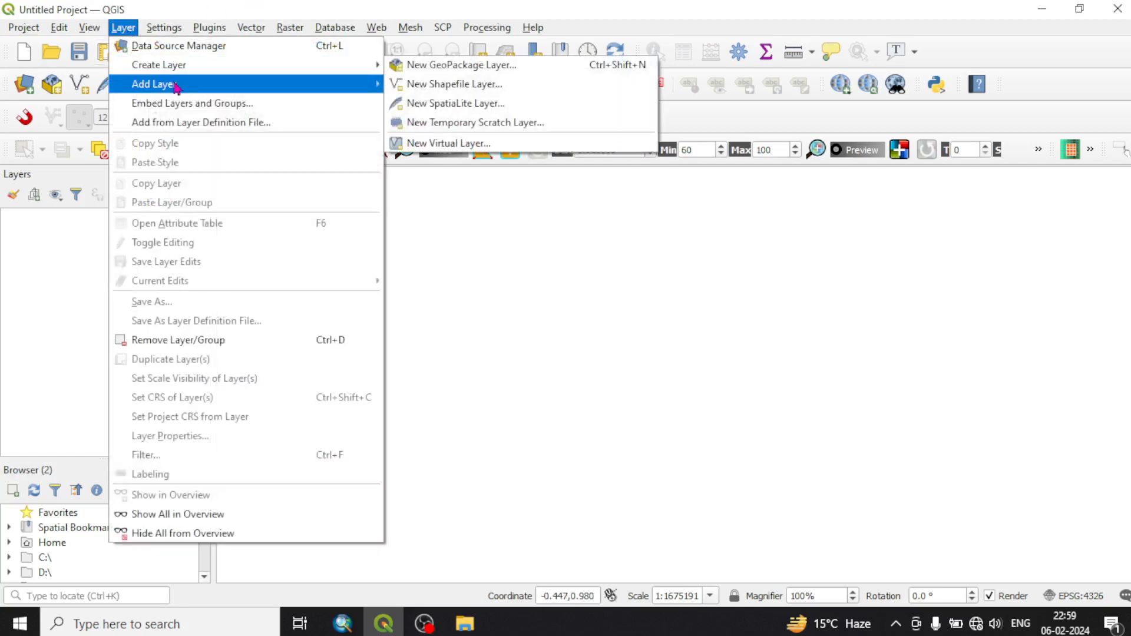
{"action": "left_click", "coordinate": [462, 104]}
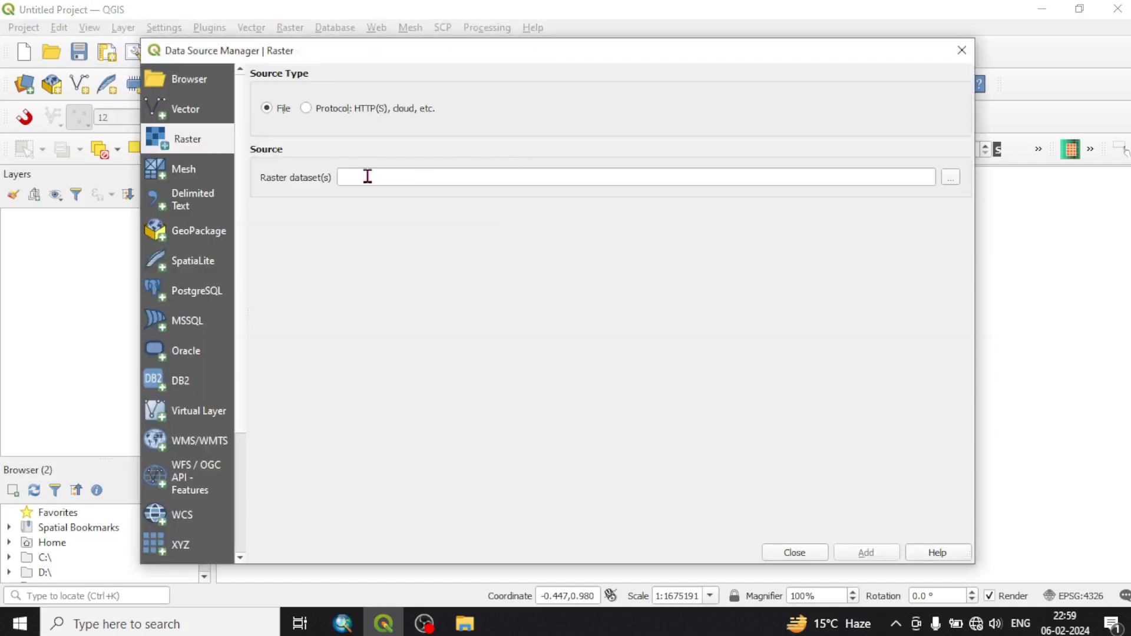
{"action": "left_click", "coordinate": [955, 178]}
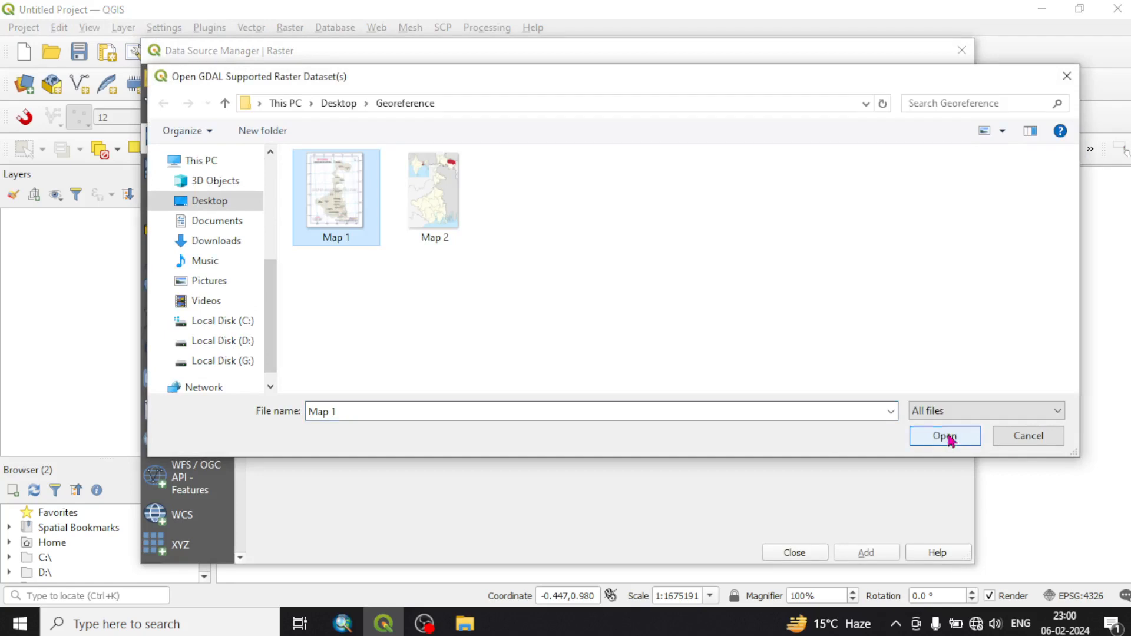
{"action": "left_click", "coordinate": [947, 437]}
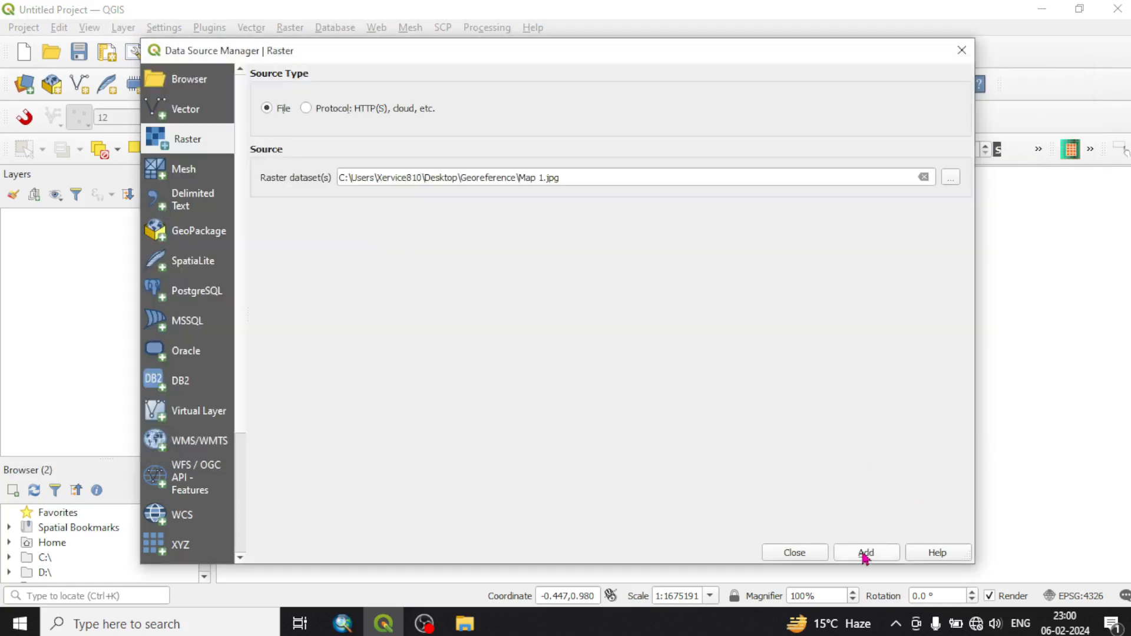
{"action": "left_click", "coordinate": [865, 554]}
{"action": "left_click", "coordinate": [805, 554]}
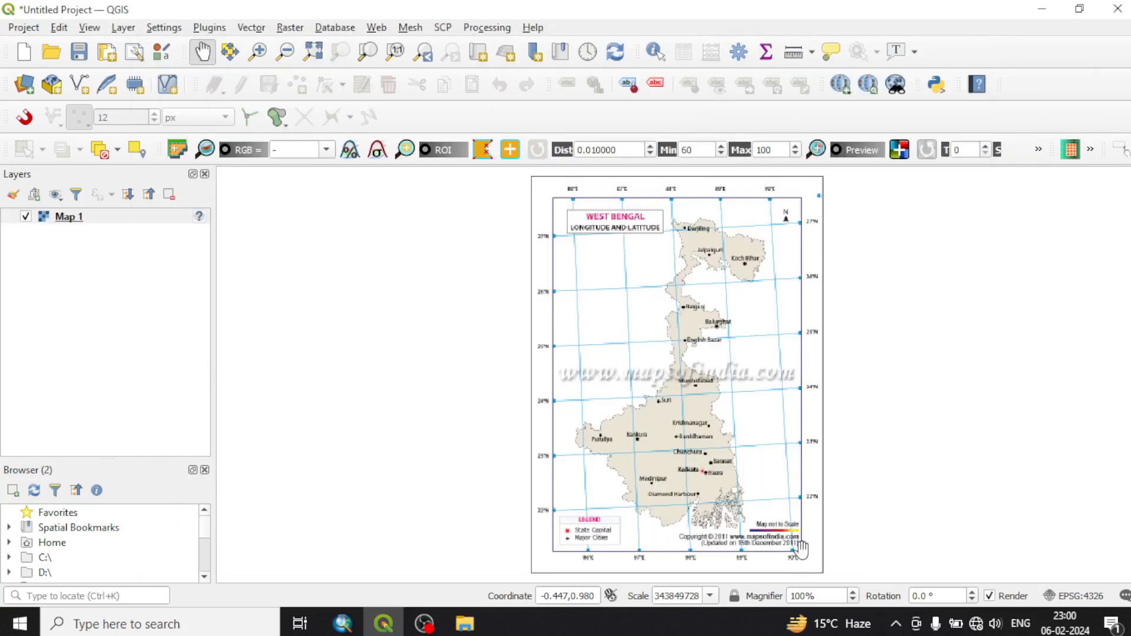
Check the assigned coordinate reference system and its available choices in the Map 1 layer's properties
{"action": "scroll", "coordinate": [510, 280], "scroll_direction": "up", "scroll_amount": 2}
{"action": "scroll", "coordinate": [510, 281], "scroll_direction": "down", "scroll_amount": 2}
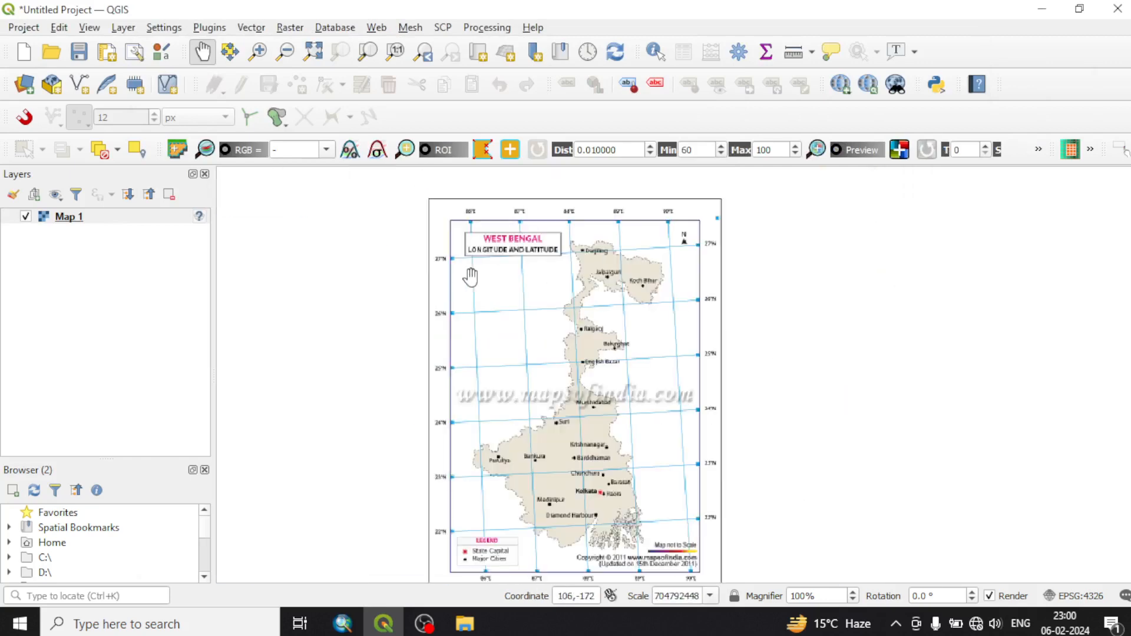
{"action": "right_click", "coordinate": [195, 216]}
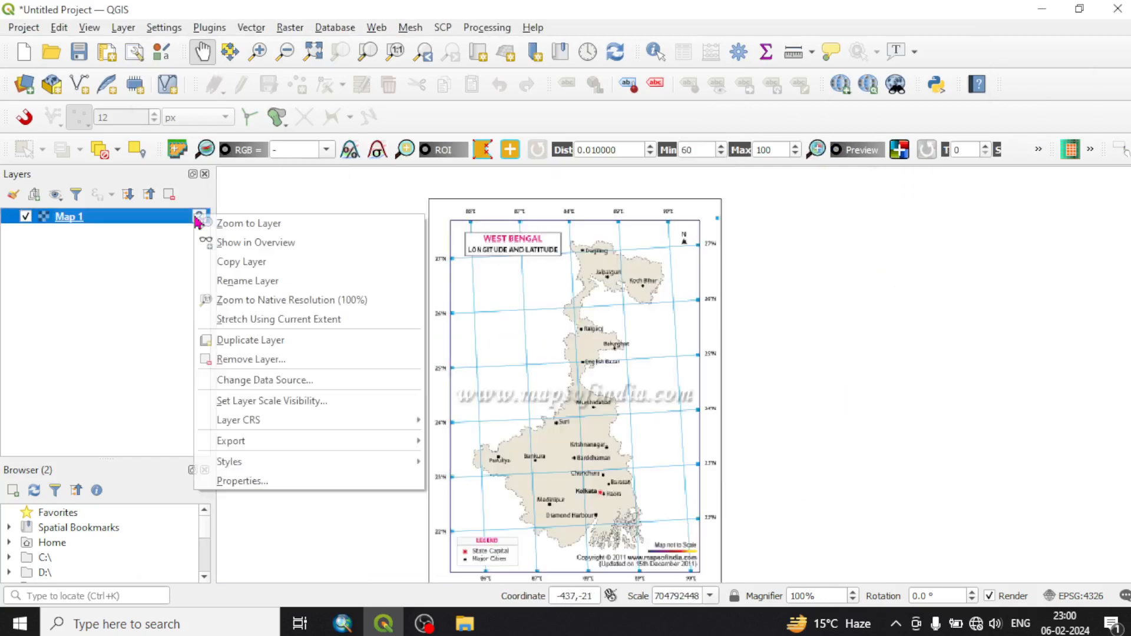
{"action": "left_click", "coordinate": [237, 476]}
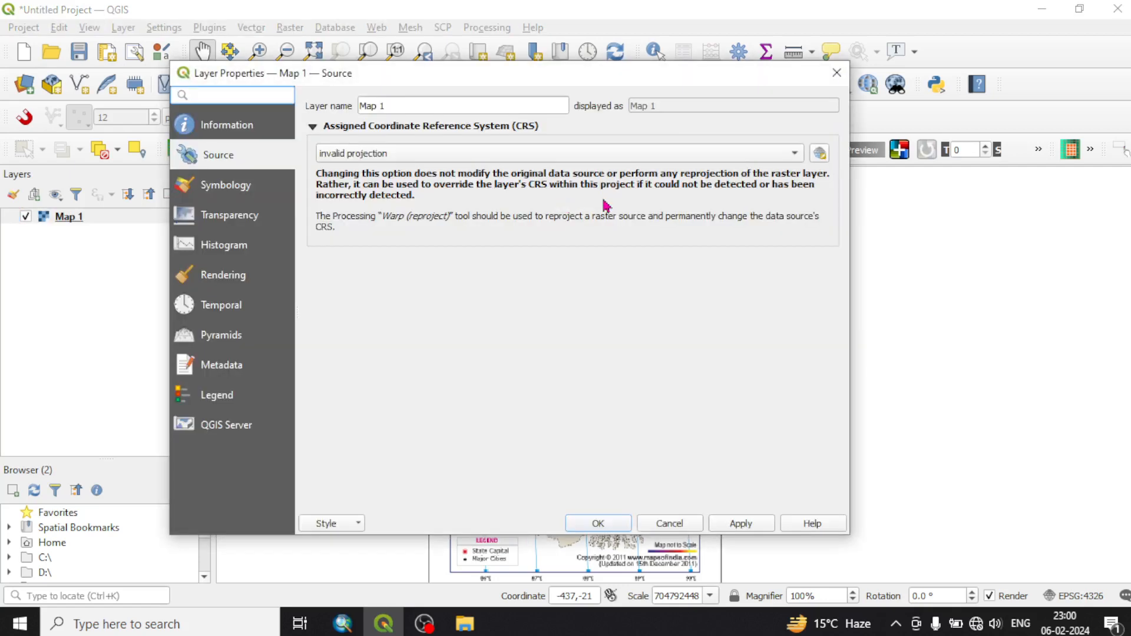
{"action": "left_click", "coordinate": [592, 154]}
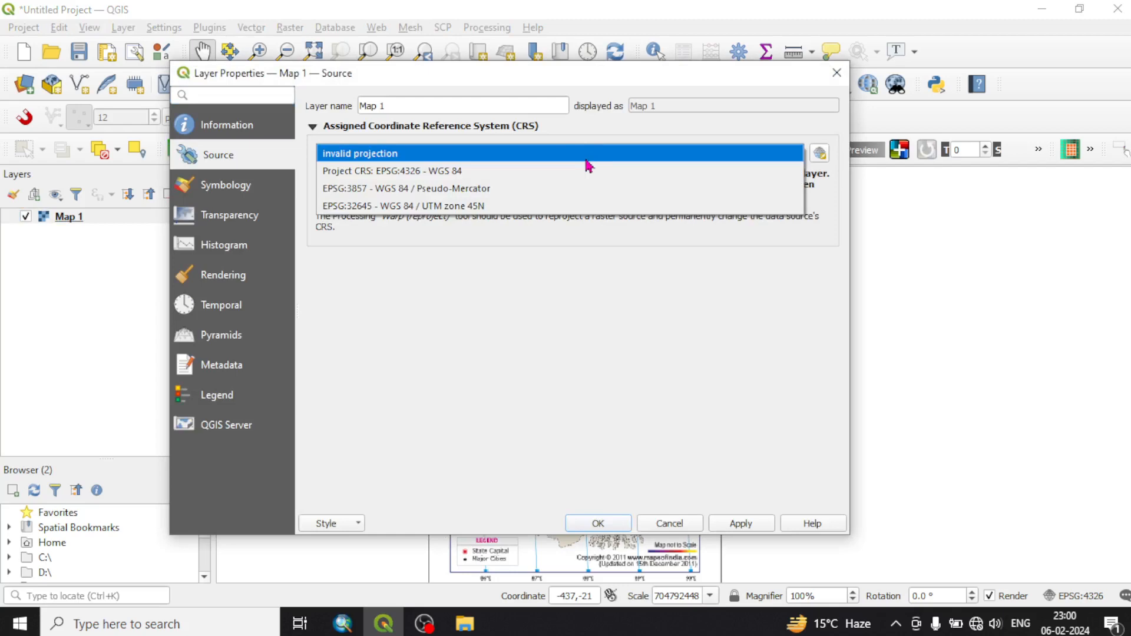
{"action": "left_click", "coordinate": [572, 312]}
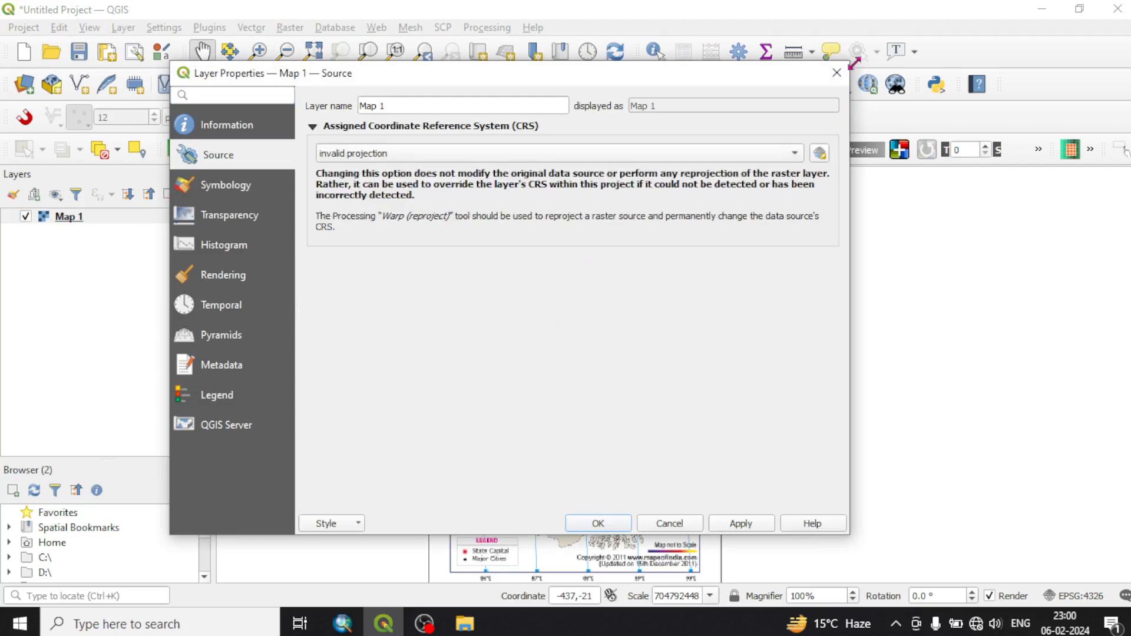
{"action": "left_click", "coordinate": [836, 75]}
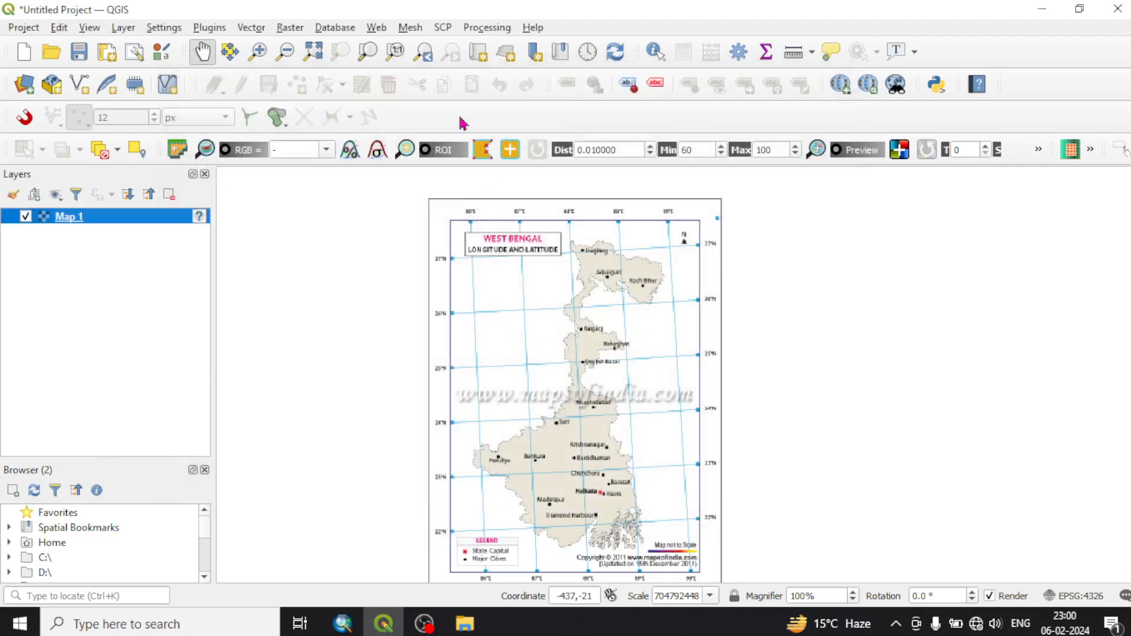
Open the Georeferencer and load Map 1.jpg from the Georeference folder into it
{"action": "left_click", "coordinate": [290, 27]}
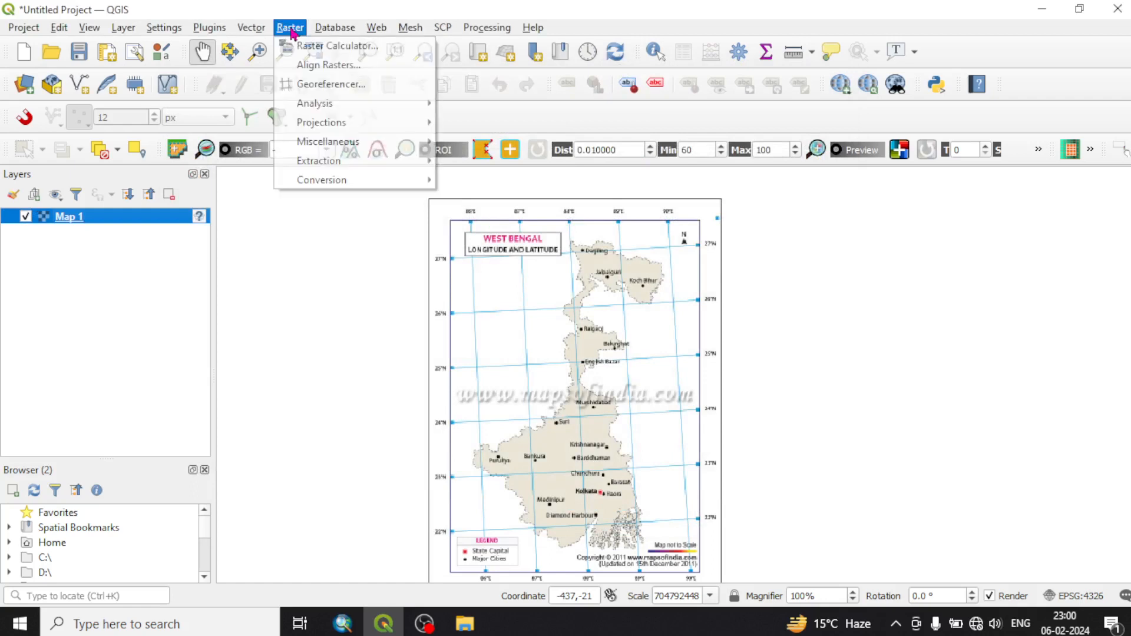
{"action": "left_click", "coordinate": [323, 83]}
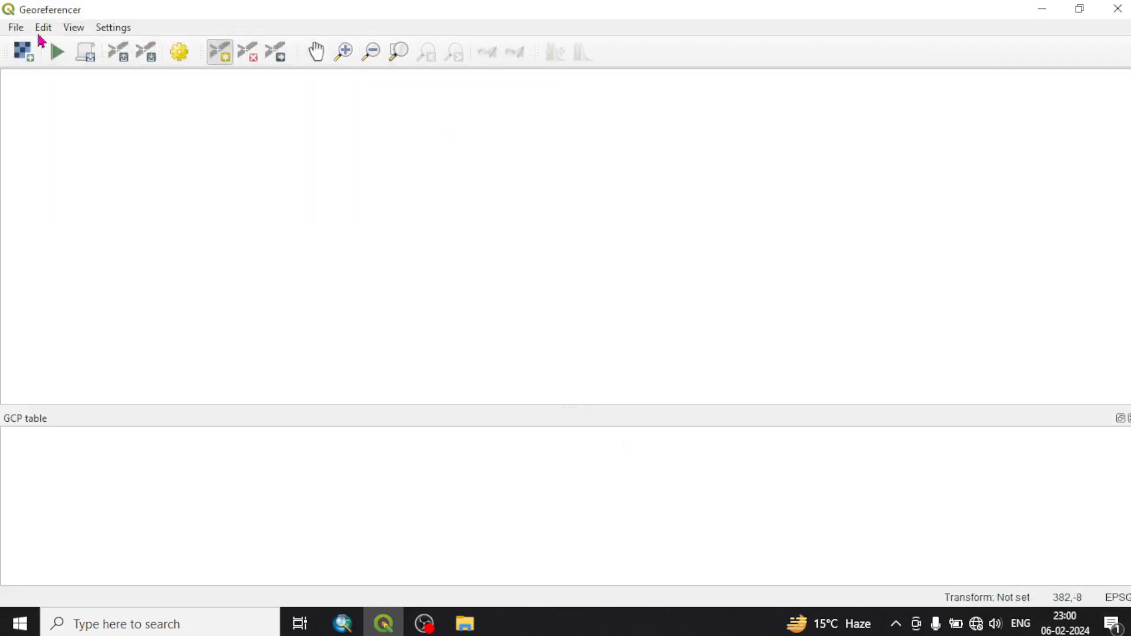
{"action": "left_click", "coordinate": [25, 54]}
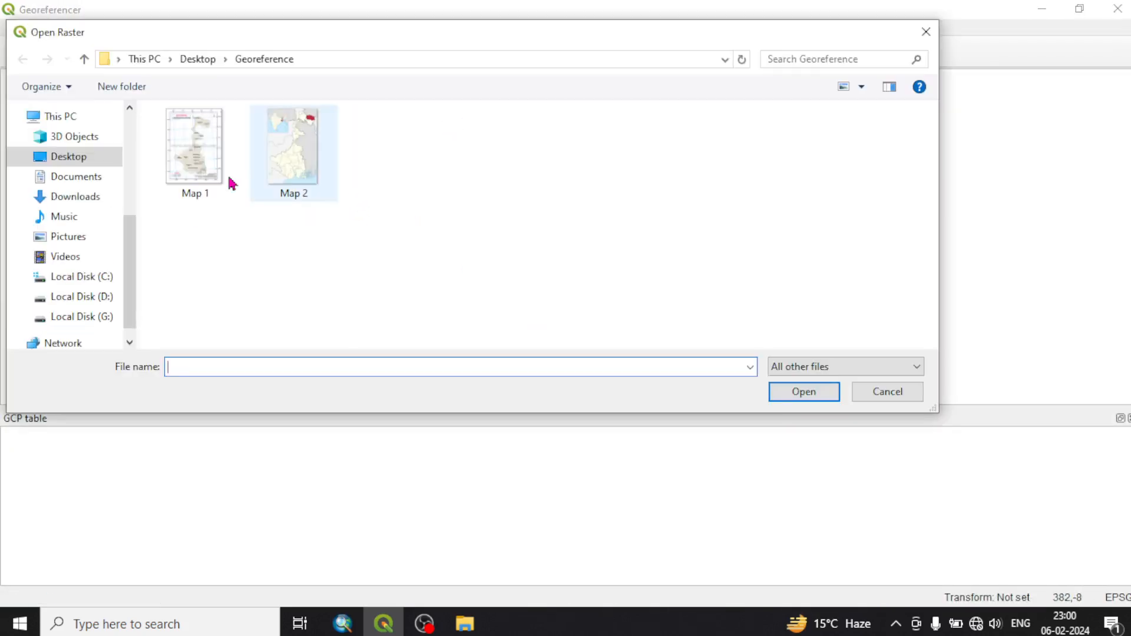
{"action": "left_click", "coordinate": [226, 177]}
{"action": "left_click", "coordinate": [816, 393]}
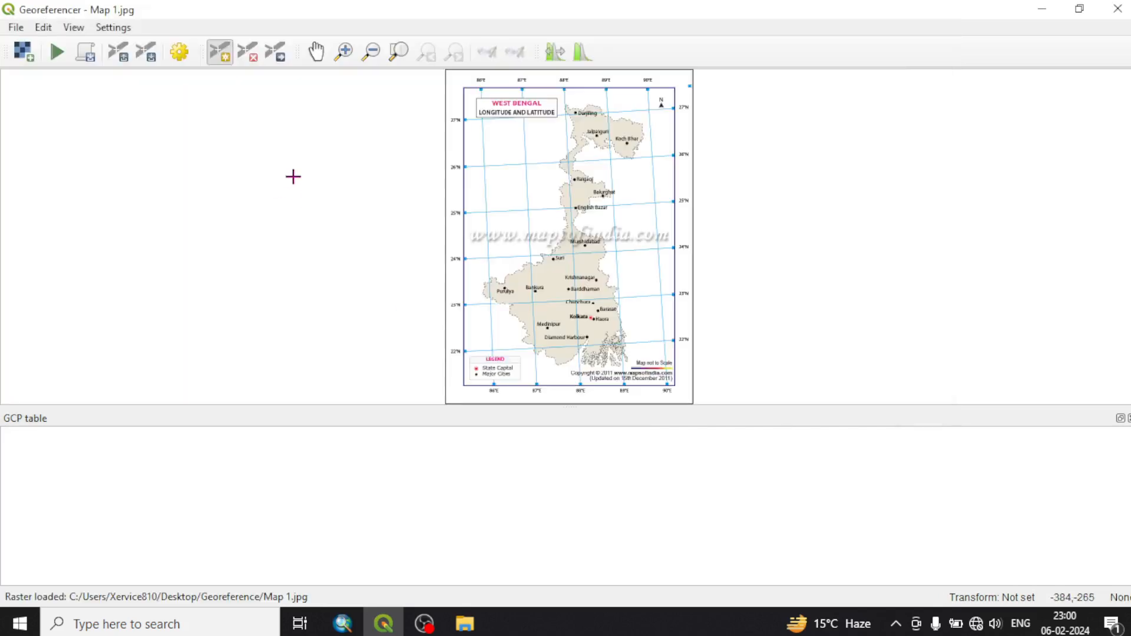
Add a control point at the 86°E and 27°N grid intersection with coordinates X 86 00 00 and Y 27 00 00
{"action": "scroll", "coordinate": [479, 81], "scroll_direction": "up", "scroll_amount": 3}
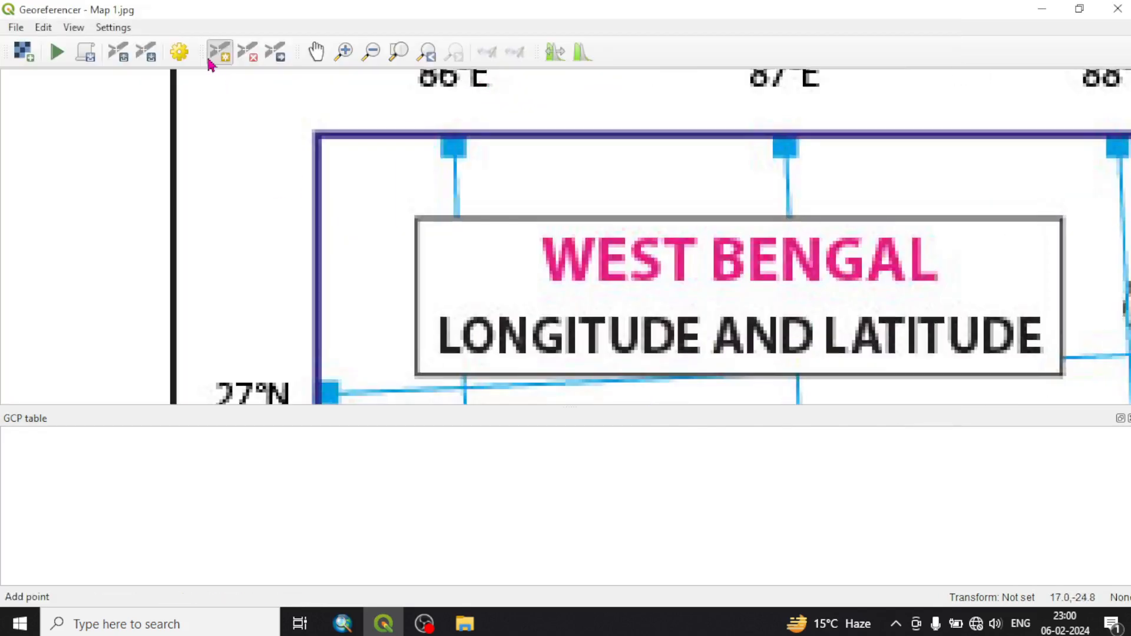
{"action": "left_click", "coordinate": [230, 59]}
{"action": "scroll", "coordinate": [470, 234], "scroll_direction": "down", "scroll_amount": 3}
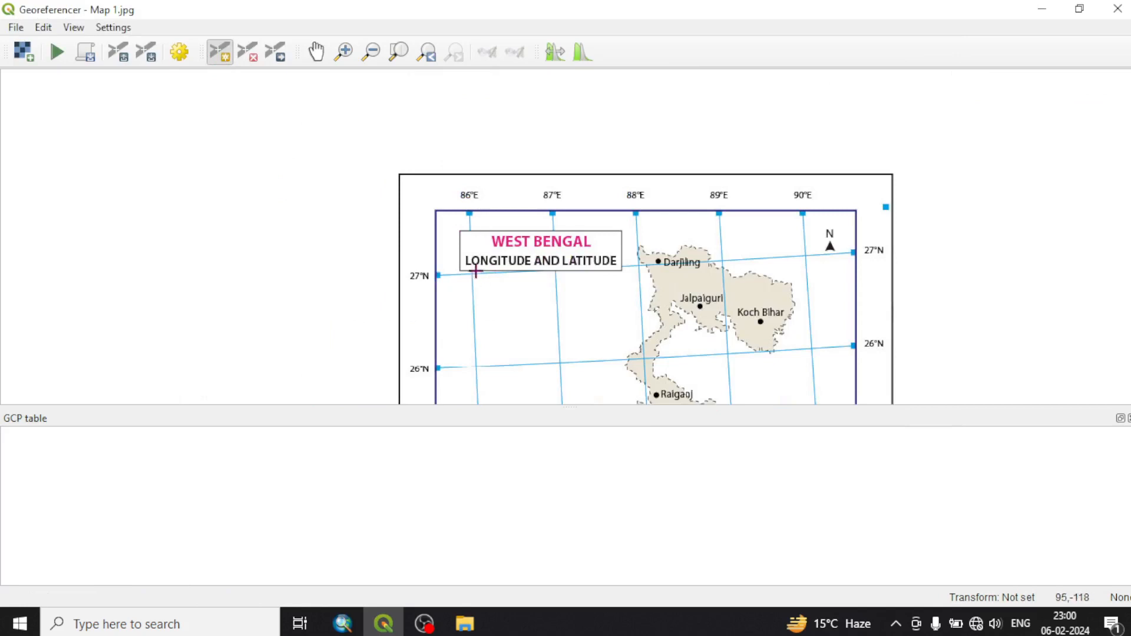
{"action": "scroll", "coordinate": [474, 270], "scroll_direction": "up", "scroll_amount": 6}
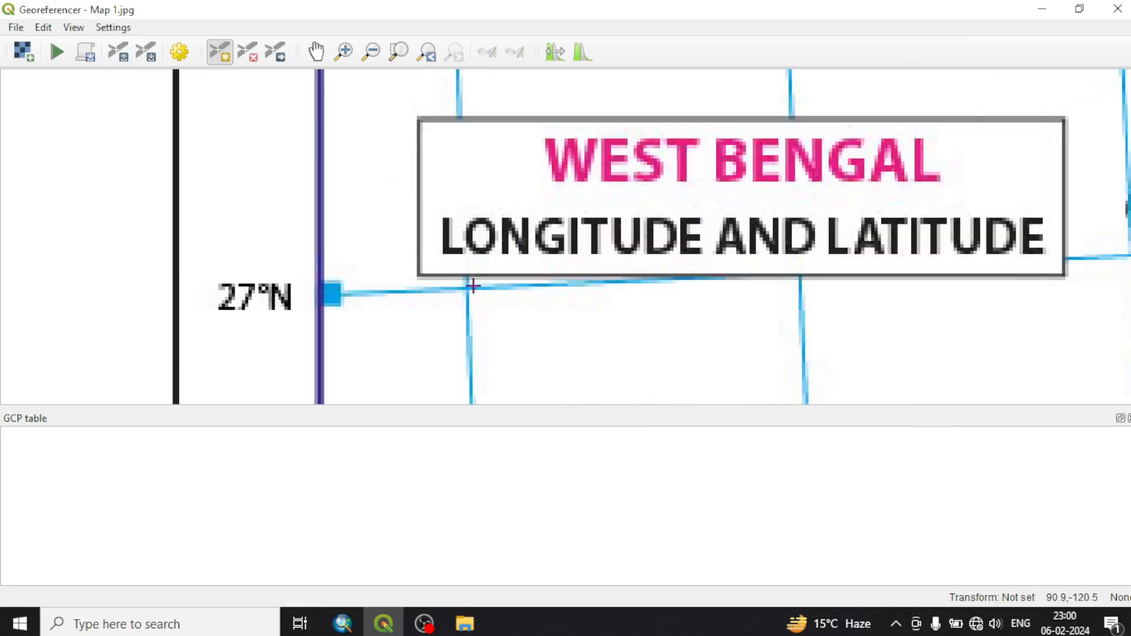
{"action": "scroll", "coordinate": [473, 286], "scroll_direction": "down", "scroll_amount": 5}
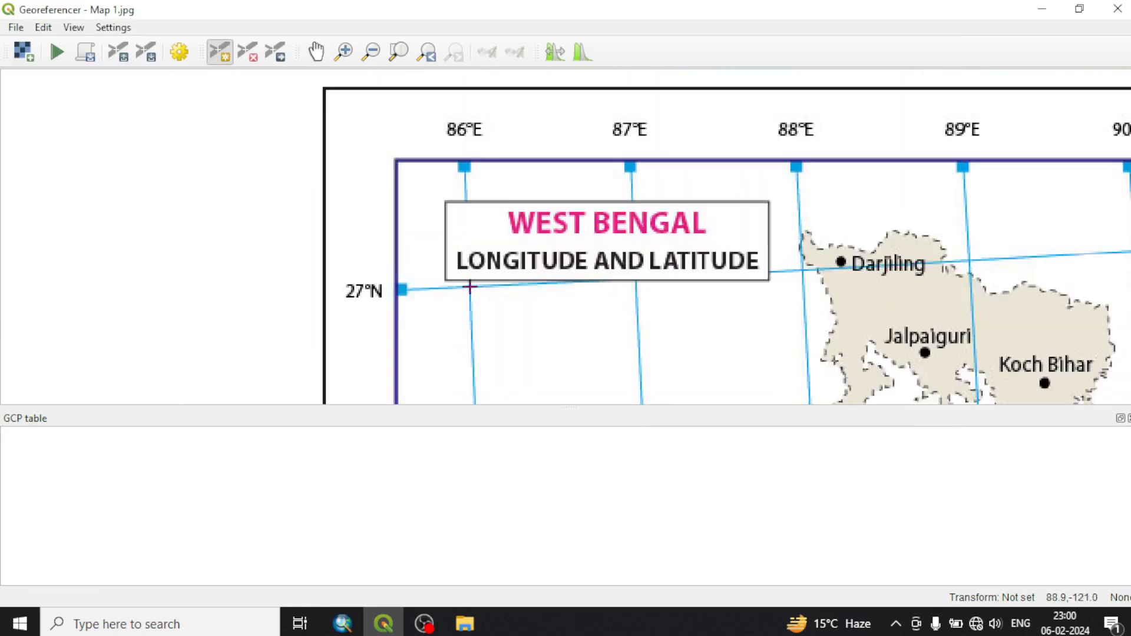
{"action": "scroll", "coordinate": [470, 287], "scroll_direction": "up", "scroll_amount": 2}
{"action": "scroll", "coordinate": [475, 285], "scroll_direction": "up", "scroll_amount": 4}
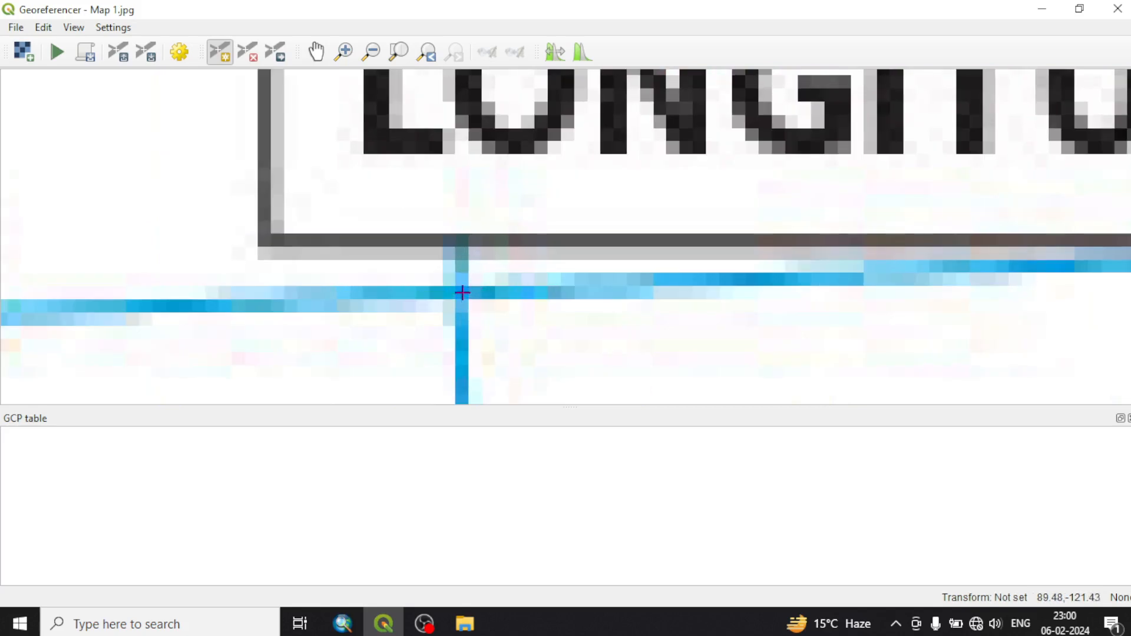
{"action": "left_click", "coordinate": [462, 293]}
{"action": "left_click", "coordinate": [478, 258]}
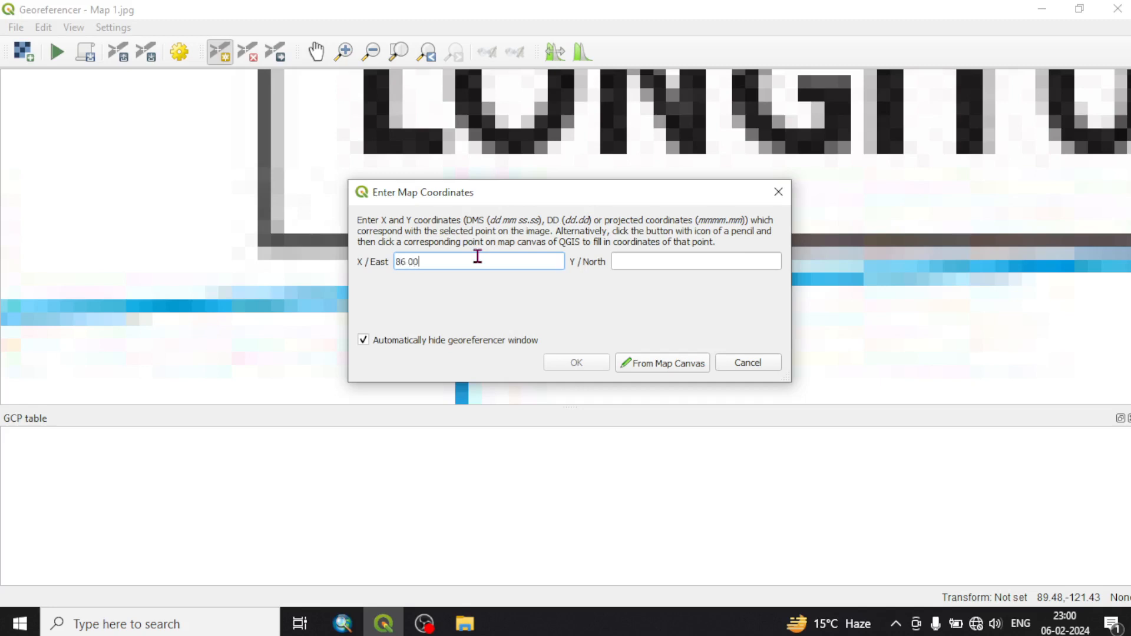
{"action": "key", "text": "Tab"}
{"action": "type", "text": "27"}
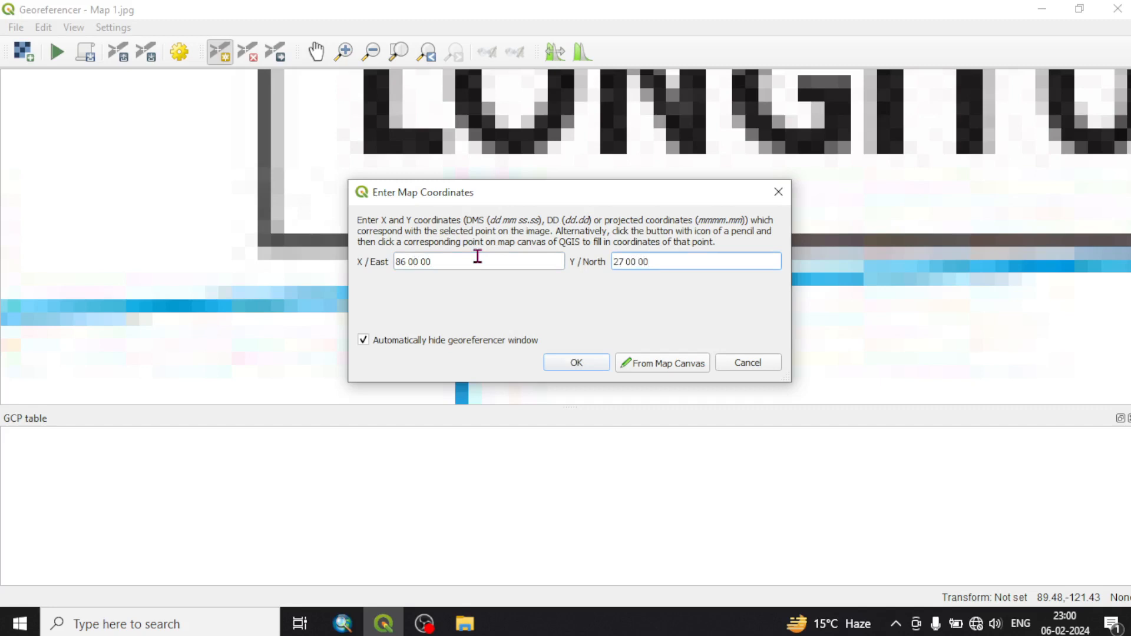
{"action": "left_click", "coordinate": [576, 362]}
Add a control point at the 90°E and 27°N grid intersection with X 90 00 00 and a latitude of 27 degrees
{"action": "scroll", "coordinate": [511, 259], "scroll_direction": "down", "scroll_amount": 2}
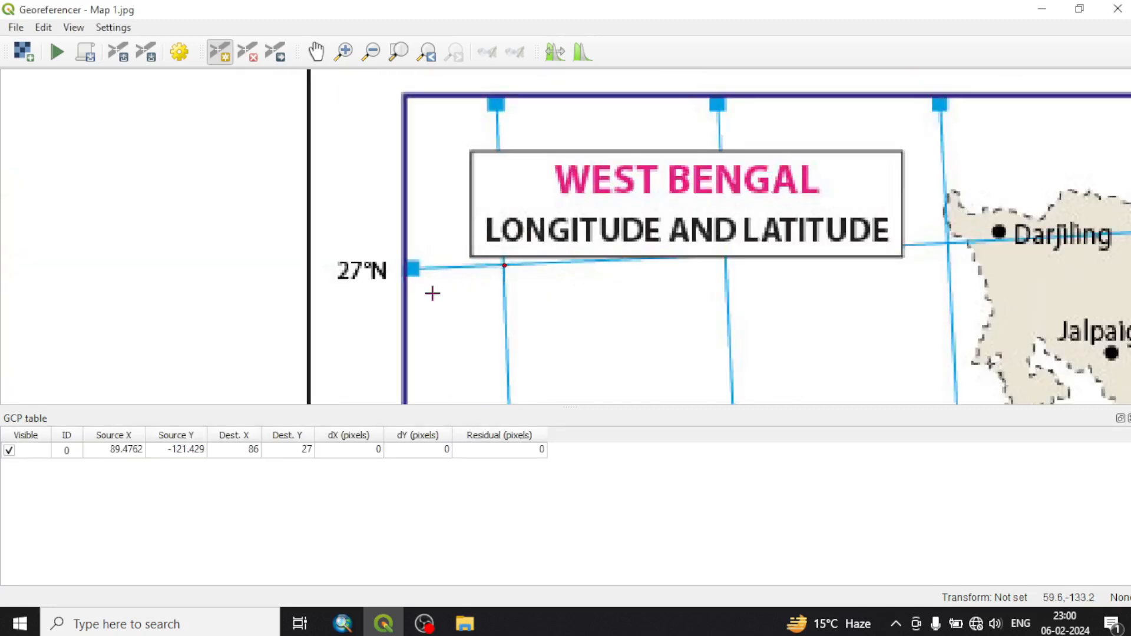
{"action": "scroll", "coordinate": [432, 293], "scroll_direction": "down", "scroll_amount": 2}
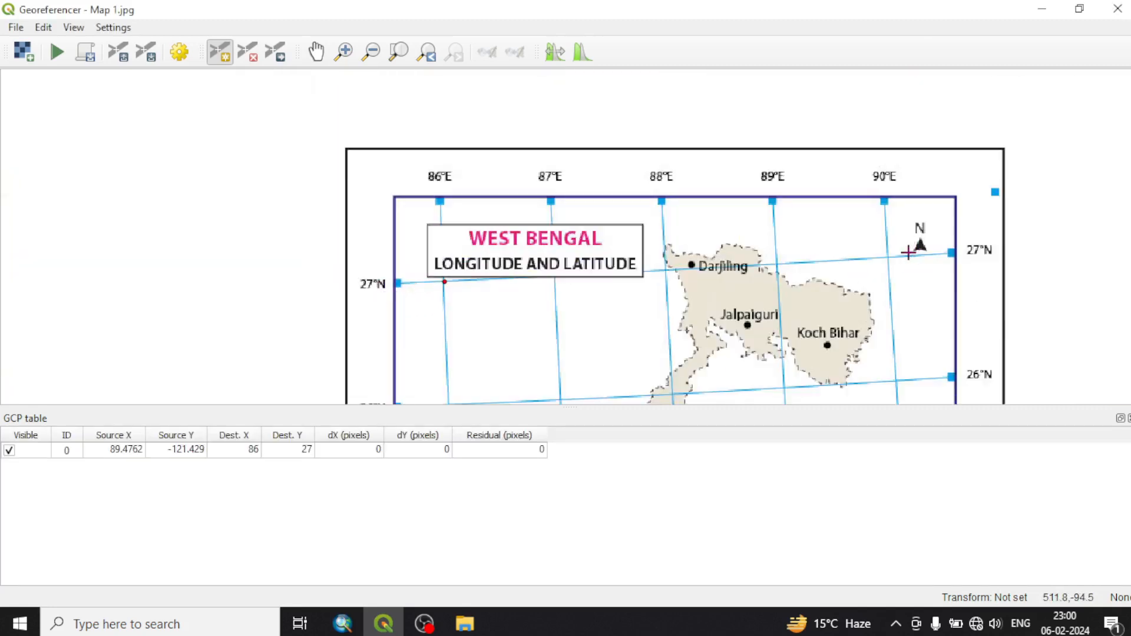
{"action": "scroll", "coordinate": [908, 252], "scroll_direction": "up", "scroll_amount": 4}
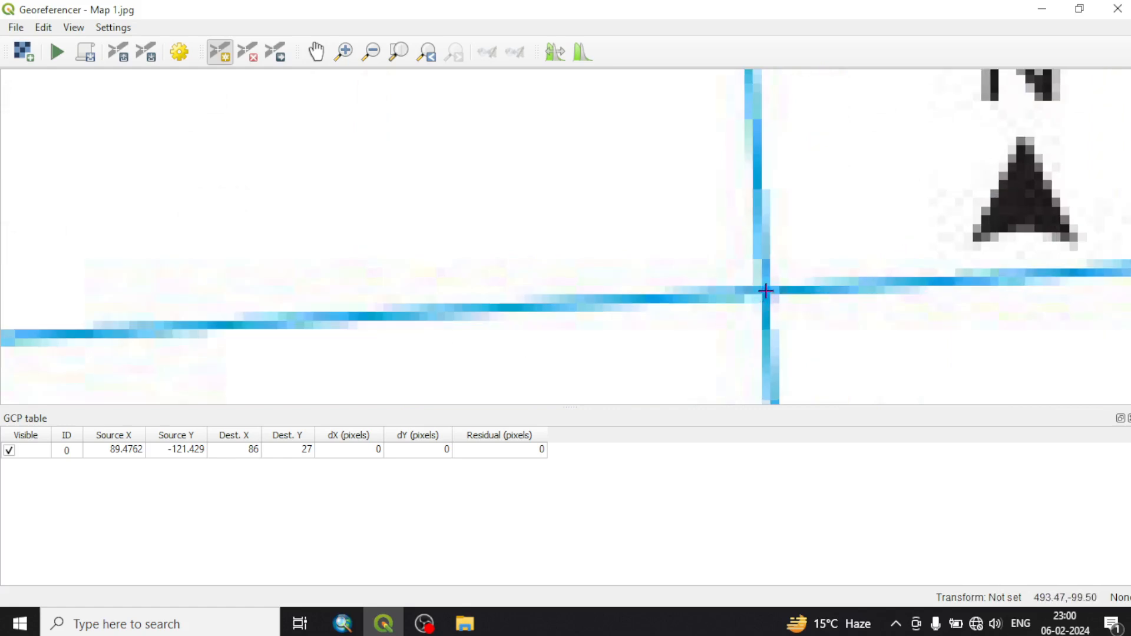
{"action": "left_click", "coordinate": [766, 291]}
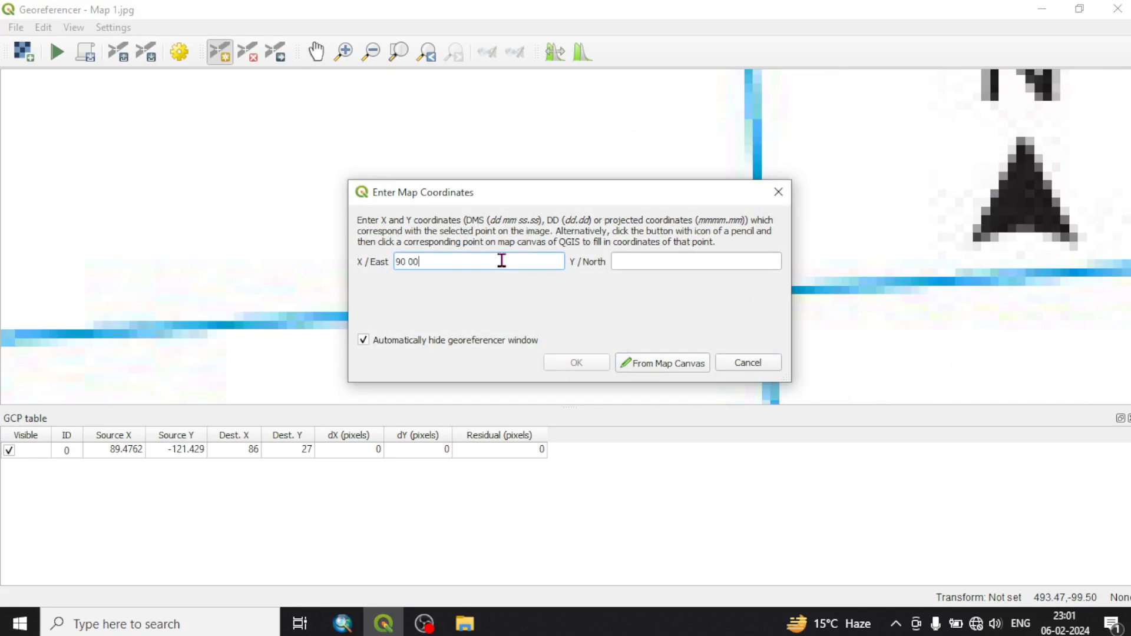
{"action": "key", "text": "Tab"}
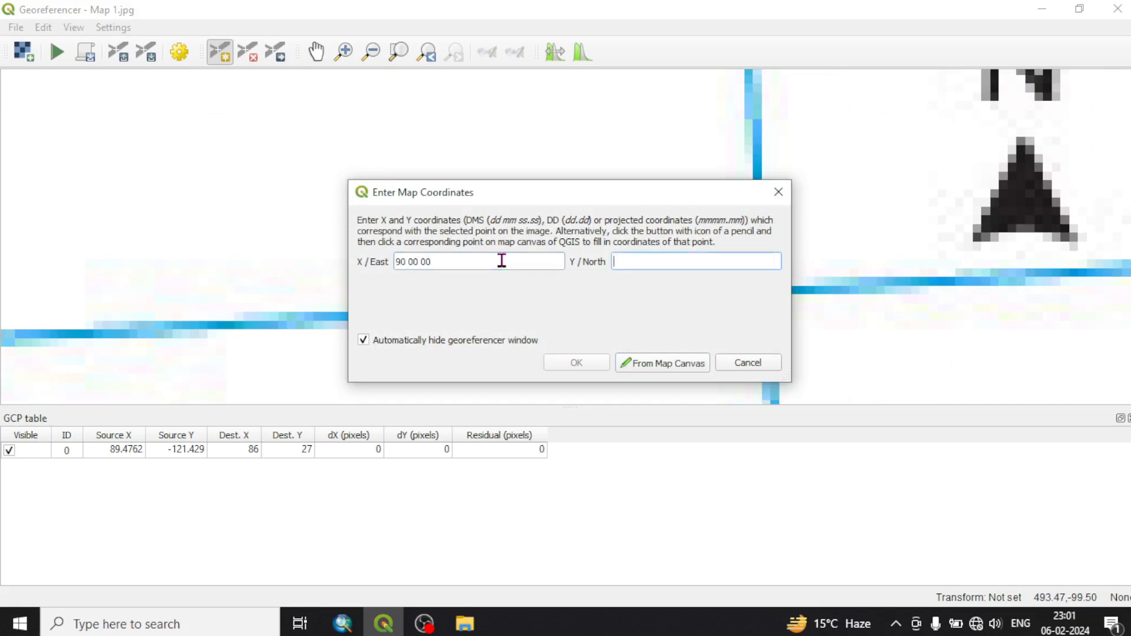
{"action": "type", "text": "27 00 00"}
{"action": "left_click", "coordinate": [598, 365]}
{"action": "scroll", "coordinate": [636, 270], "scroll_direction": "down", "scroll_amount": 3}
{"action": "scroll", "coordinate": [618, 268], "scroll_direction": "down", "scroll_amount": 2}
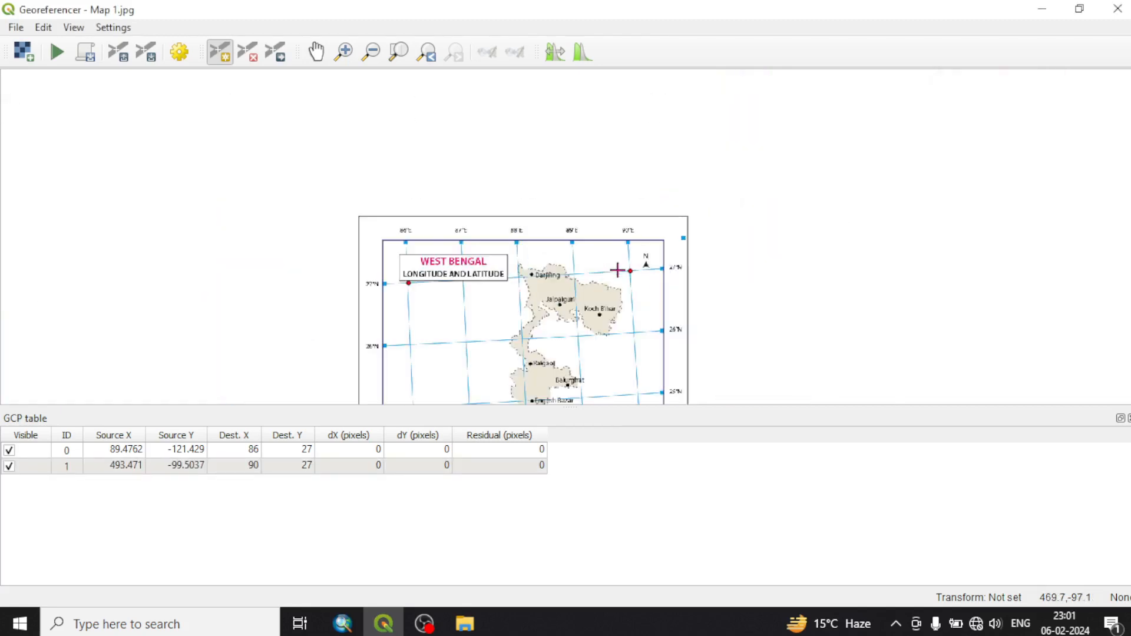
Add a control point at the 90°E and 22°N grid intersection with coordinates X 90 00 00 and Y 22 00 00
{"action": "scroll", "coordinate": [627, 244], "scroll_direction": "down", "scroll_amount": 1}
{"action": "scroll", "coordinate": [641, 328], "scroll_direction": "down", "scroll_amount": 2}
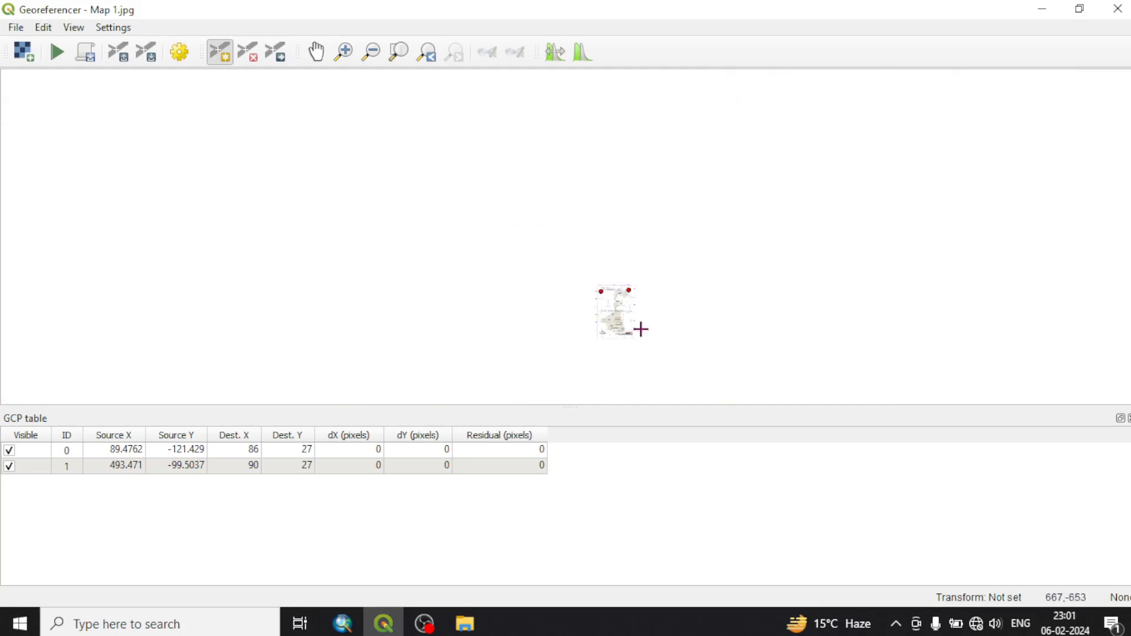
{"action": "scroll", "coordinate": [638, 334], "scroll_direction": "up", "scroll_amount": 2}
{"action": "scroll", "coordinate": [574, 348], "scroll_direction": "up", "scroll_amount": 2}
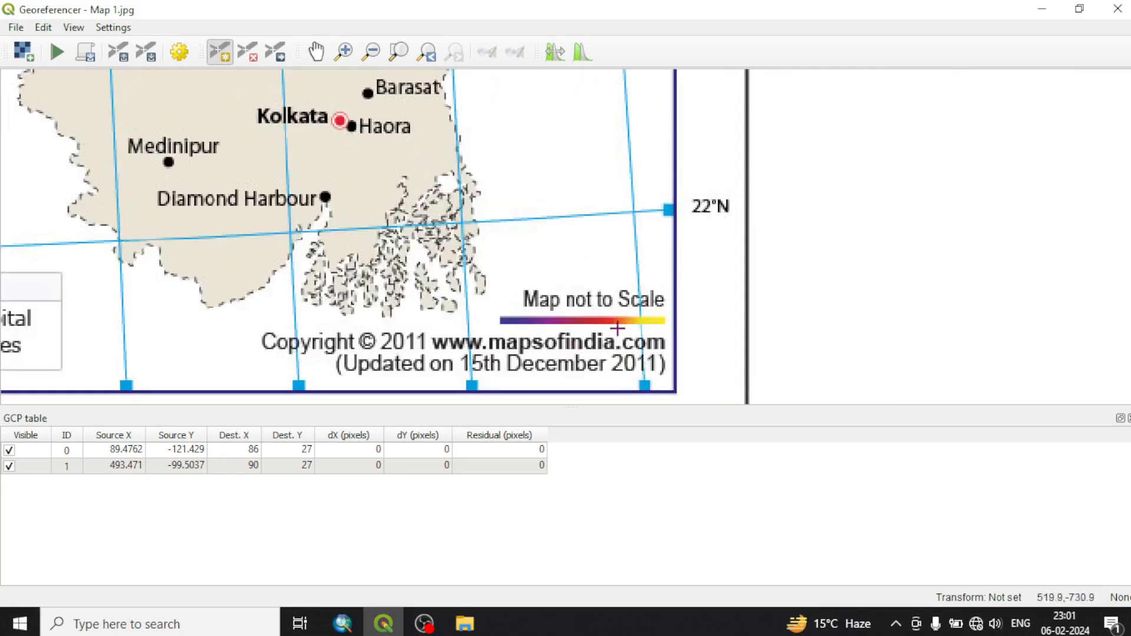
{"action": "scroll", "coordinate": [618, 333], "scroll_direction": "down", "scroll_amount": 1}
{"action": "scroll", "coordinate": [633, 273], "scroll_direction": "up", "scroll_amount": 2}
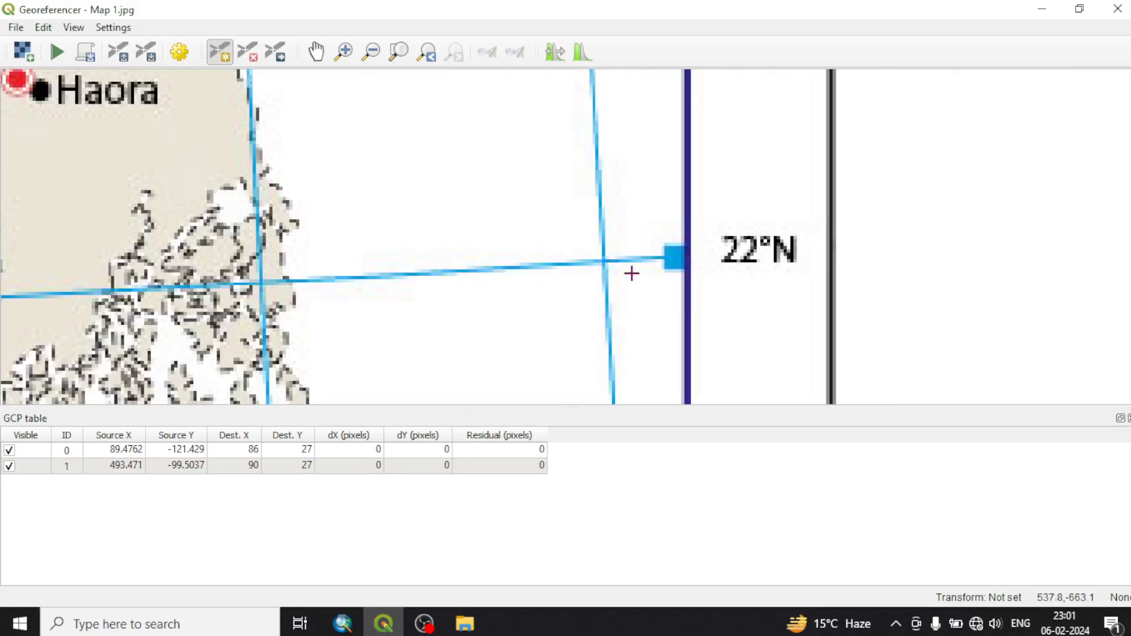
{"action": "scroll", "coordinate": [606, 262], "scroll_direction": "up", "scroll_amount": 1}
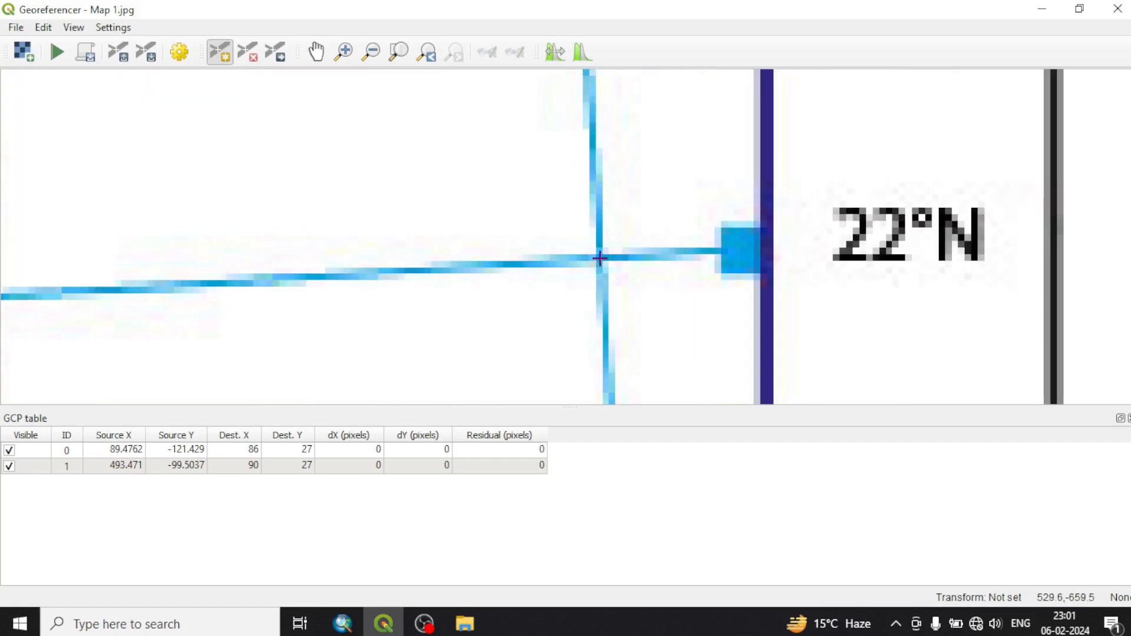
{"action": "left_click", "coordinate": [598, 257]}
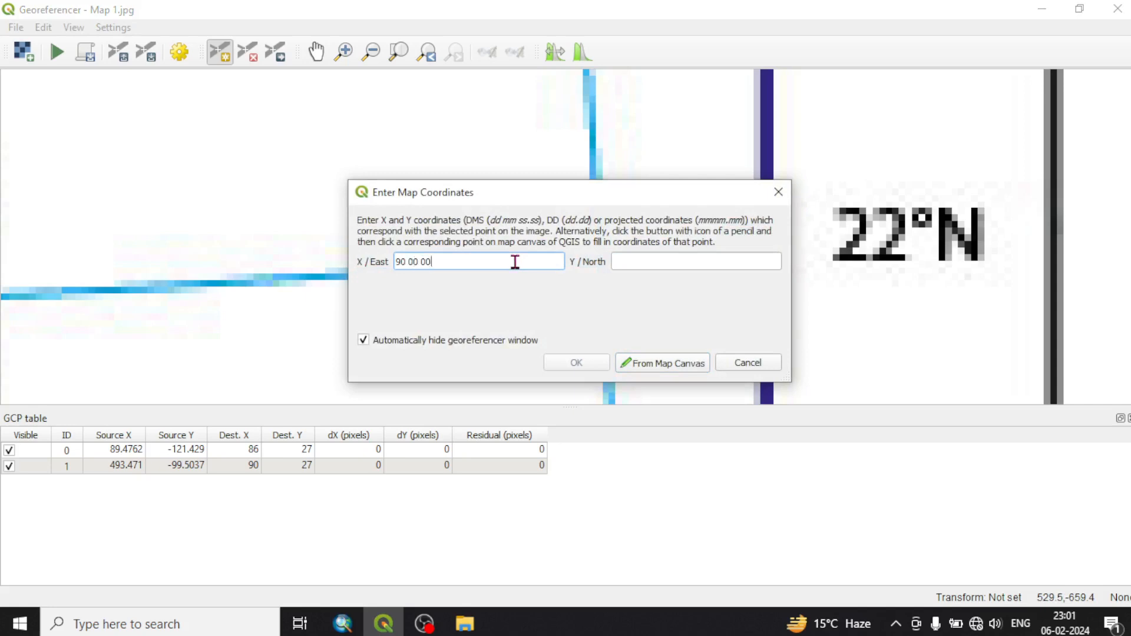
{"action": "key", "text": "Tab"}
{"action": "type", "text": "22"}
{"action": "key", "text": "Tab"}
{"action": "left_click", "coordinate": [678, 264]}
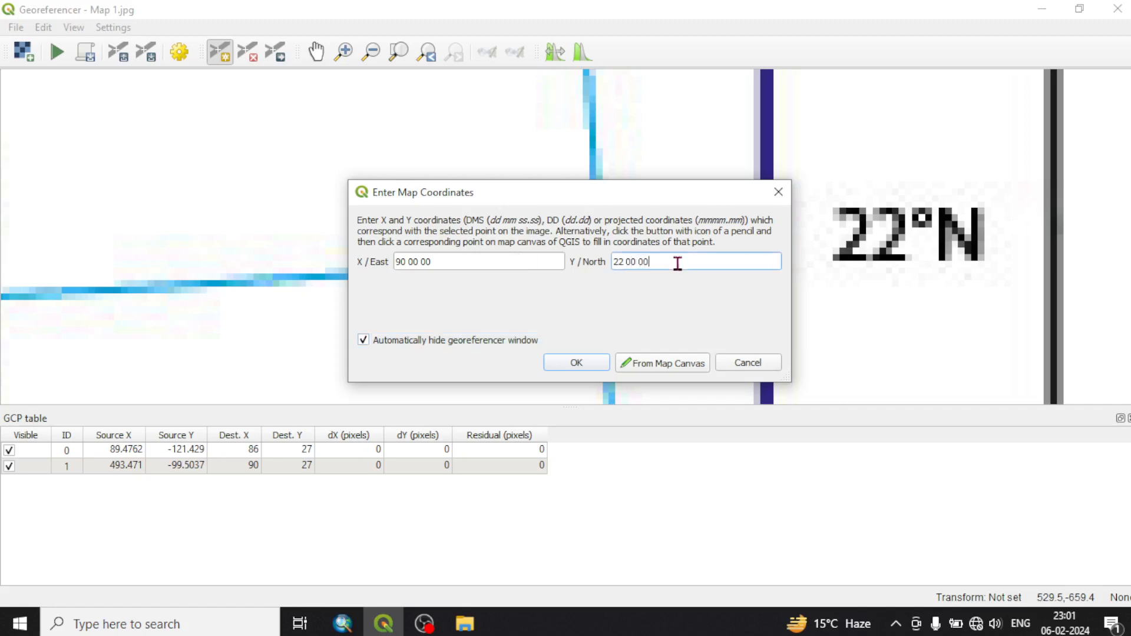
{"action": "type", "text": "00 00"}
{"action": "left_click", "coordinate": [577, 361]}
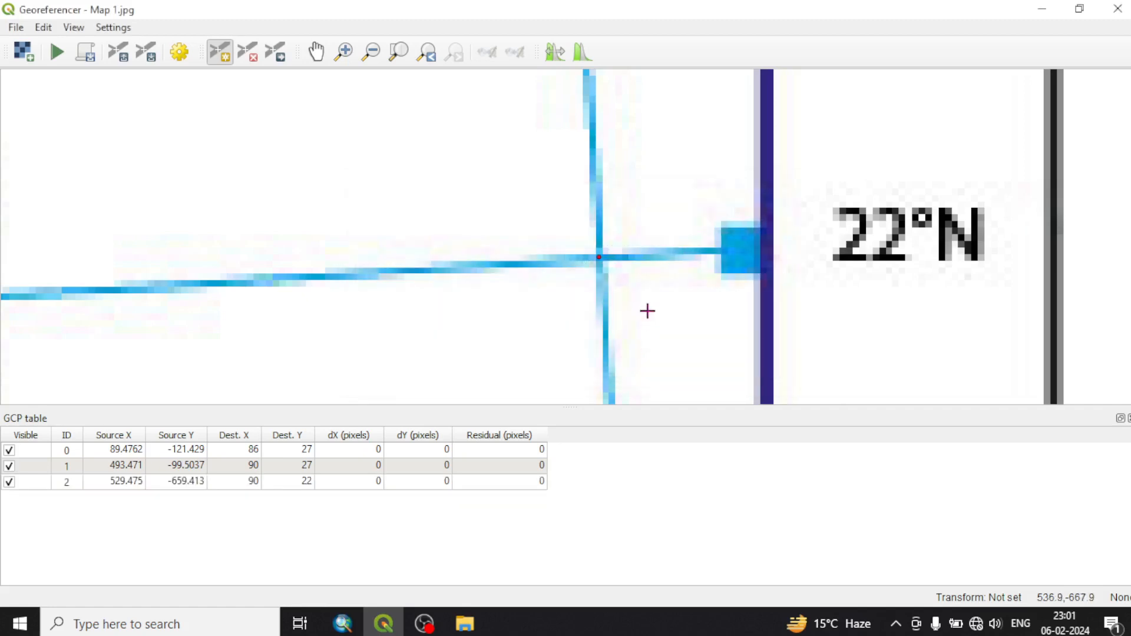
Add a control point at the 86°E and 22°N grid intersection with coordinates X 86 00 00 and Y 22 00 00
{"action": "scroll", "coordinate": [645, 312], "scroll_direction": "down", "scroll_amount": 3}
{"action": "scroll", "coordinate": [654, 303], "scroll_direction": "down", "scroll_amount": 3}
{"action": "scroll", "coordinate": [590, 312], "scroll_direction": "up", "scroll_amount": 3}
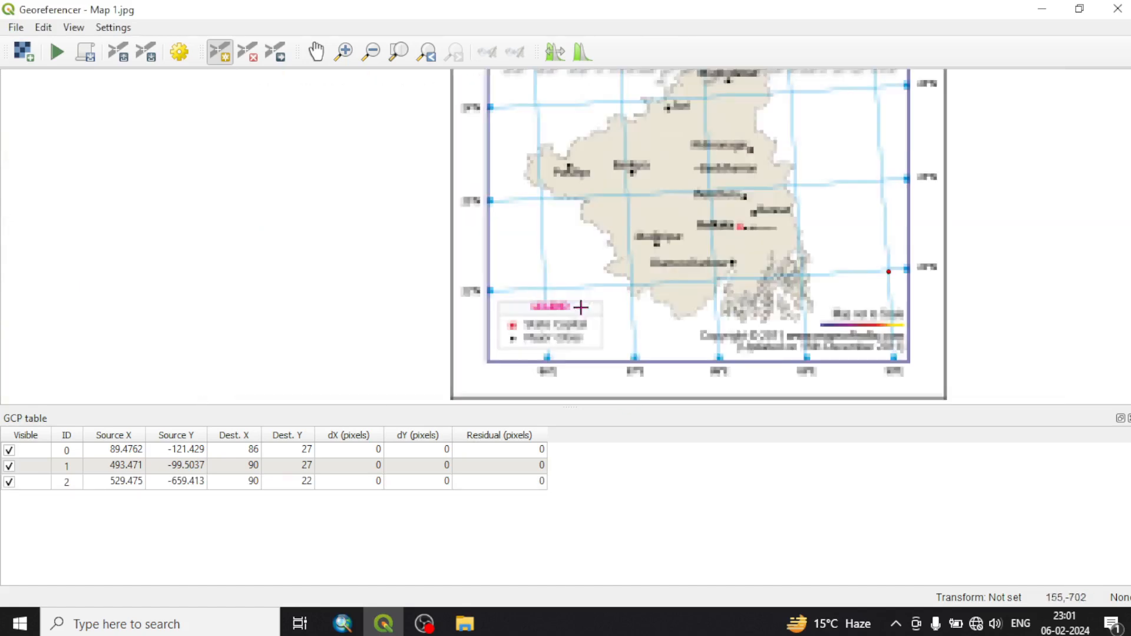
{"action": "scroll", "coordinate": [541, 299], "scroll_direction": "up", "scroll_amount": 2}
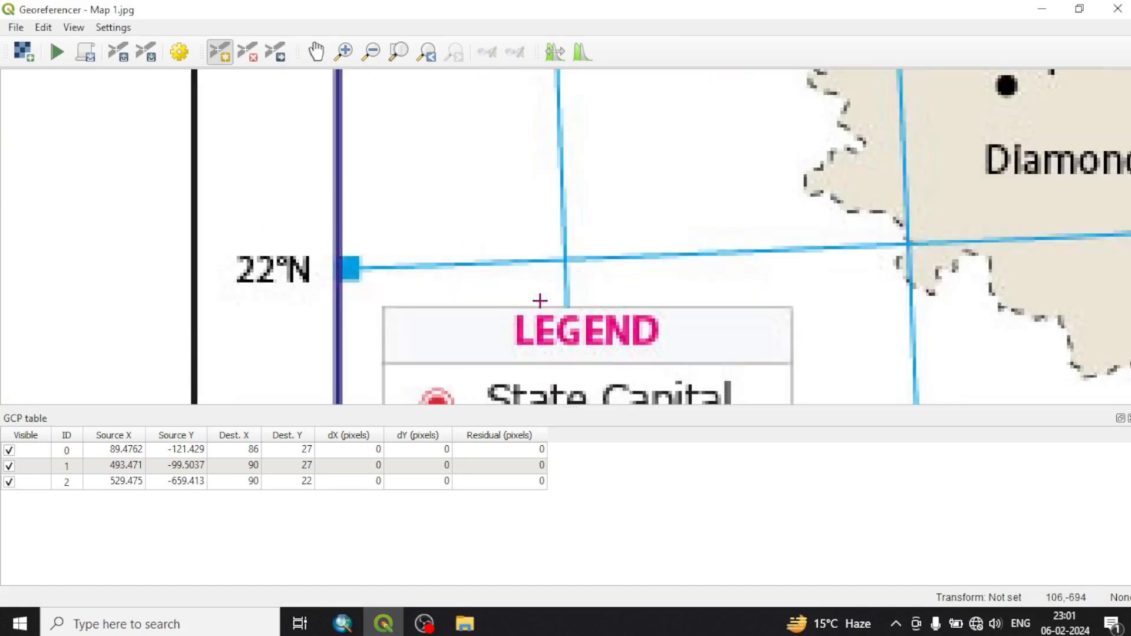
{"action": "scroll", "coordinate": [543, 297], "scroll_direction": "up", "scroll_amount": 3}
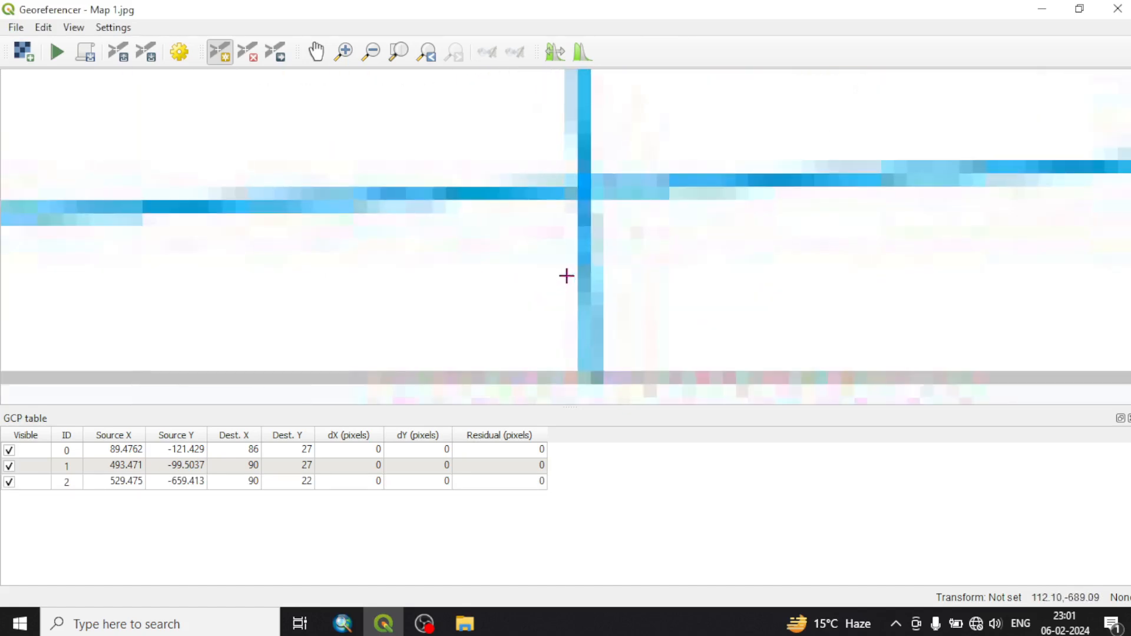
{"action": "left_click", "coordinate": [585, 191]}
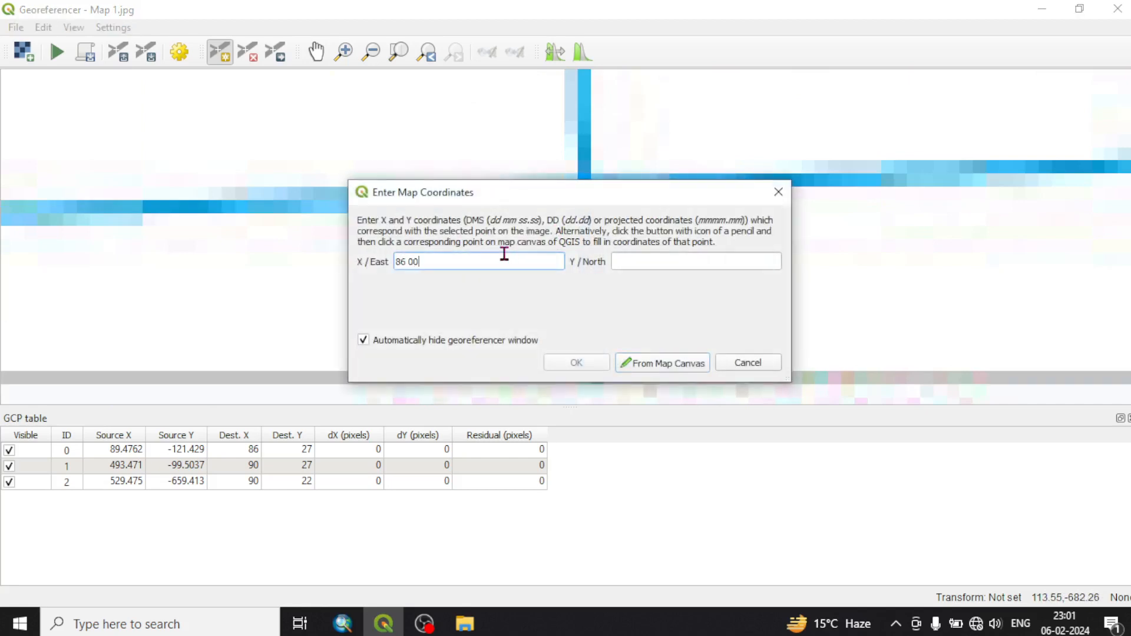
{"action": "type", "text": "86 00 00"}
{"action": "key", "text": "Tab"}
{"action": "type", "text": "22"}
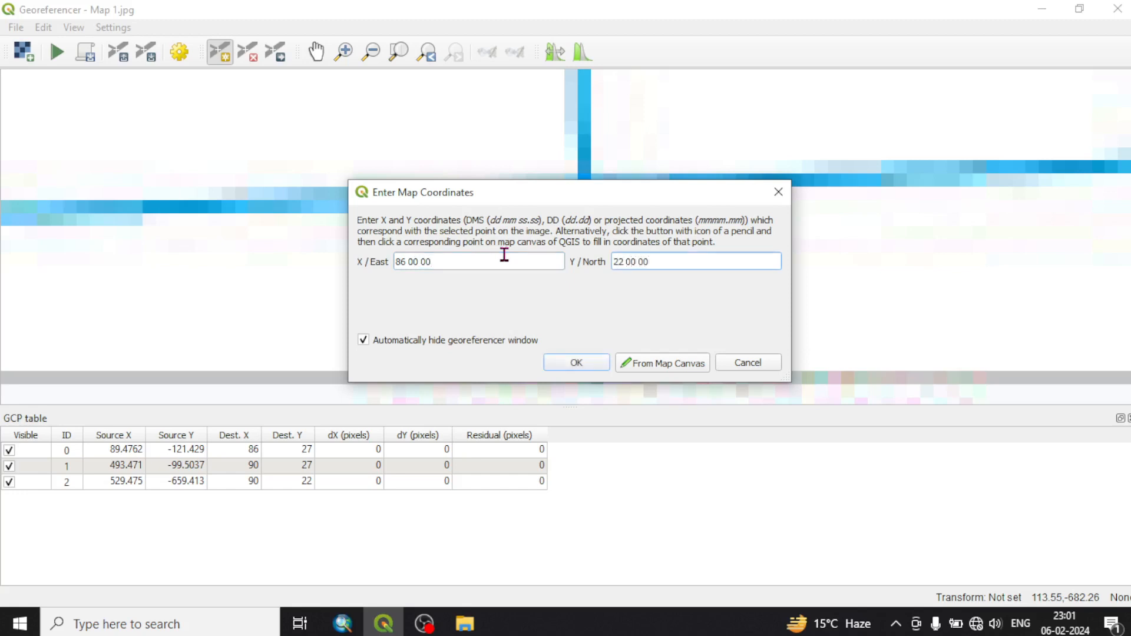
{"action": "left_click", "coordinate": [576, 362]}
Set the transformation's target SRS to the project CRS, EPSG:4326 - WGS 84, and apply the transformation settings
{"action": "scroll", "coordinate": [566, 280], "scroll_direction": "down", "scroll_amount": 5}
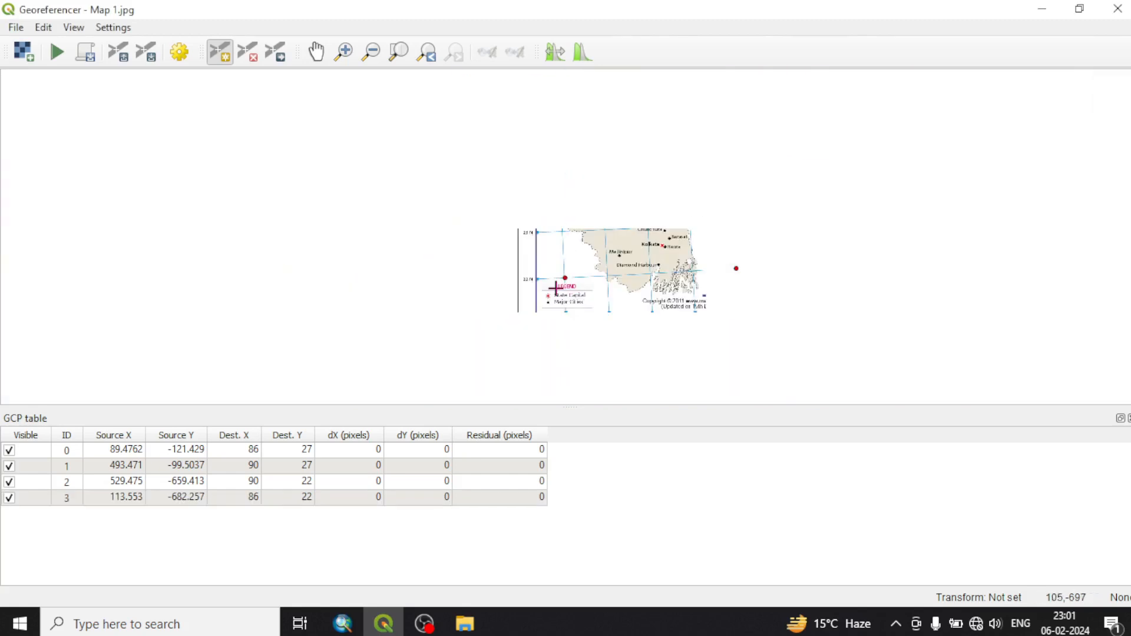
{"action": "scroll", "coordinate": [532, 251], "scroll_direction": "down", "scroll_amount": 1}
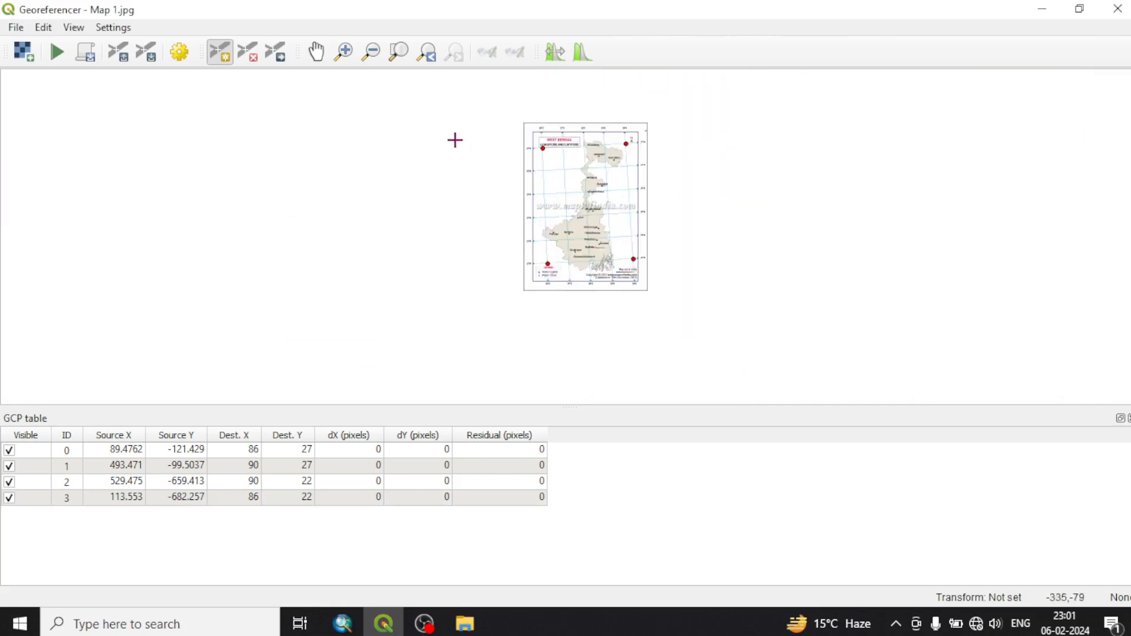
{"action": "left_click", "coordinate": [182, 52]}
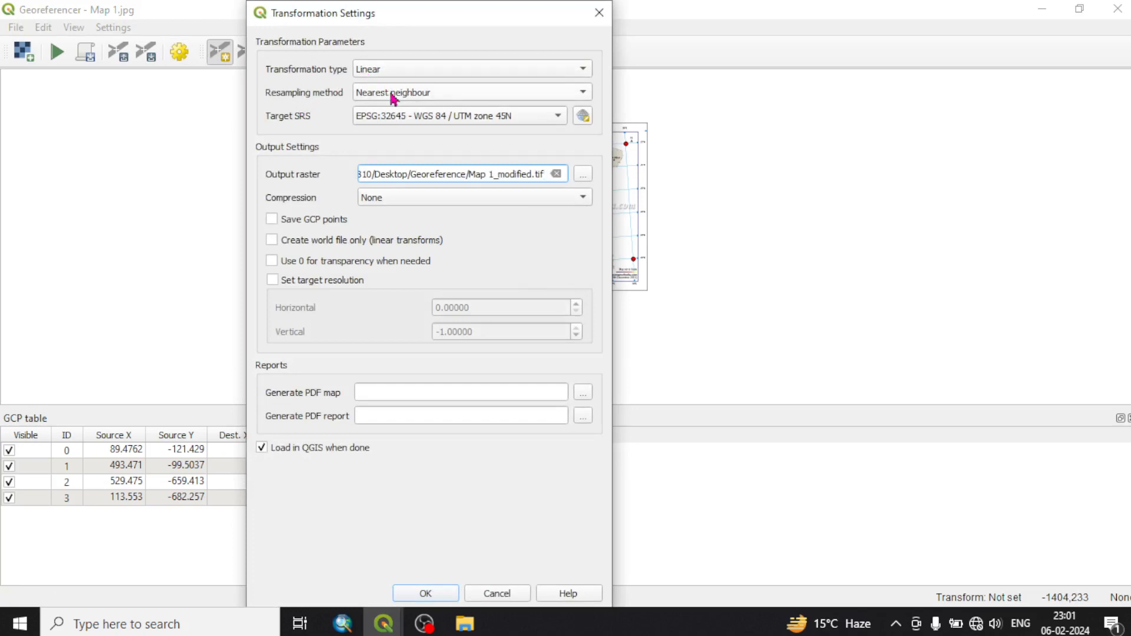
{"action": "left_click", "coordinate": [450, 115]}
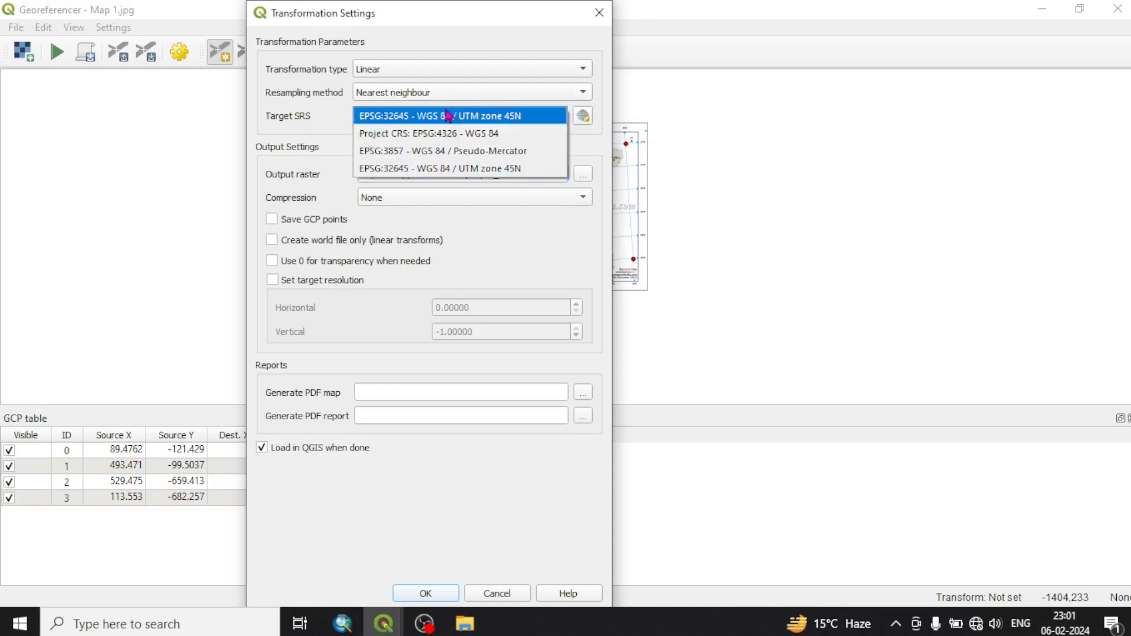
{"action": "left_click", "coordinate": [411, 134]}
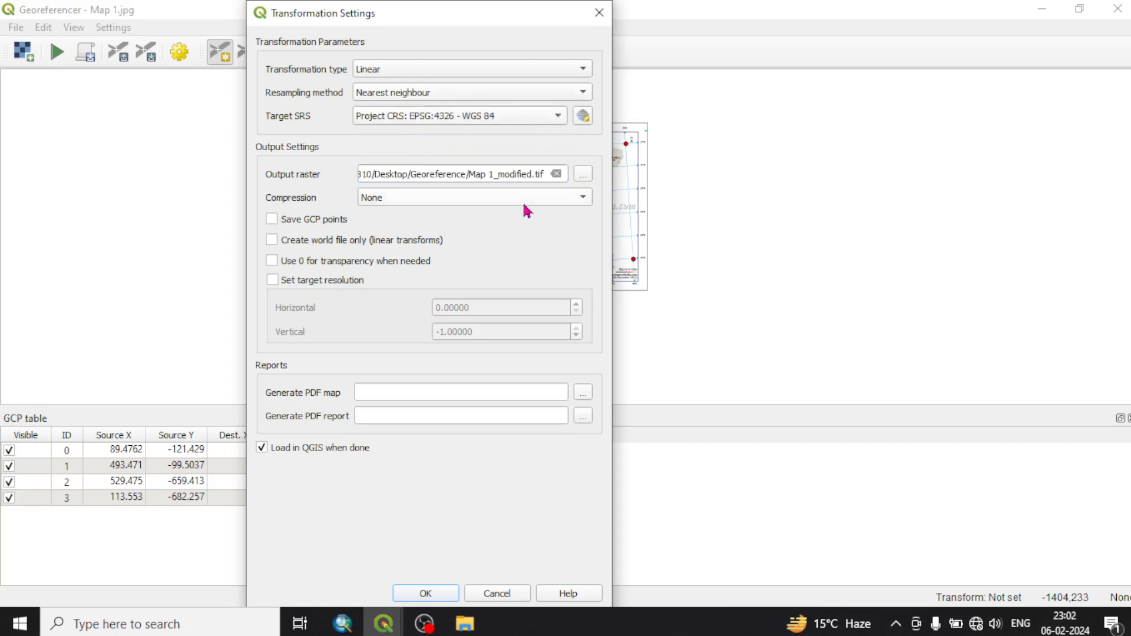
{"action": "left_click", "coordinate": [429, 594]}
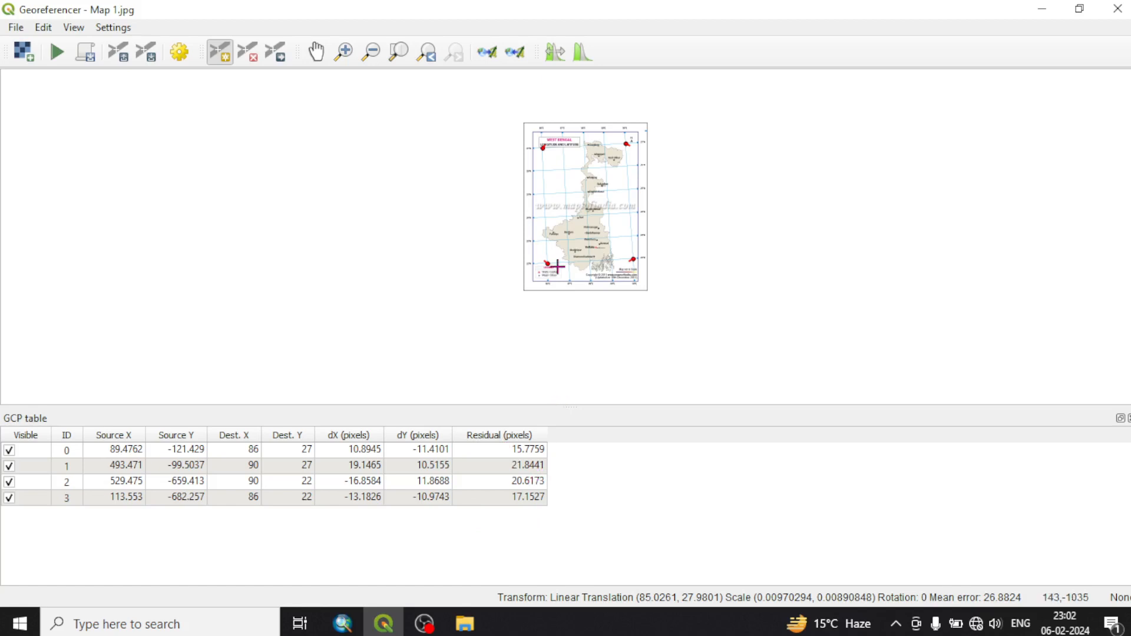
Move the 86°E, 27°N control point along its residual line to about source X 110, Y -99
{"action": "scroll", "coordinate": [546, 145], "scroll_direction": "up", "scroll_amount": 5}
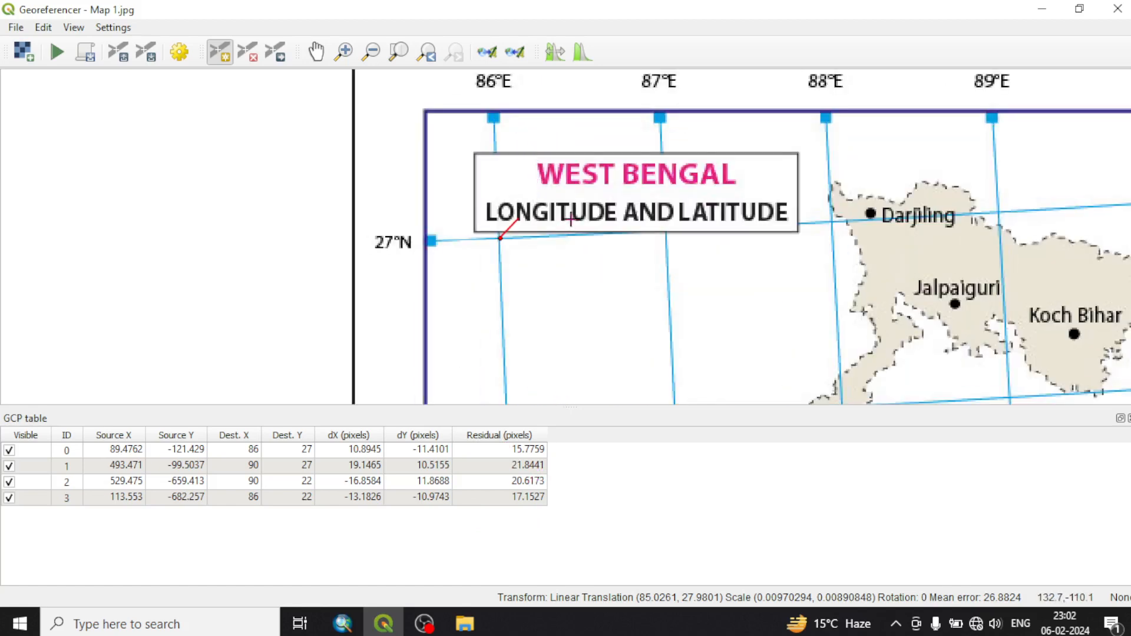
{"action": "scroll", "coordinate": [559, 218], "scroll_direction": "up", "scroll_amount": 1}
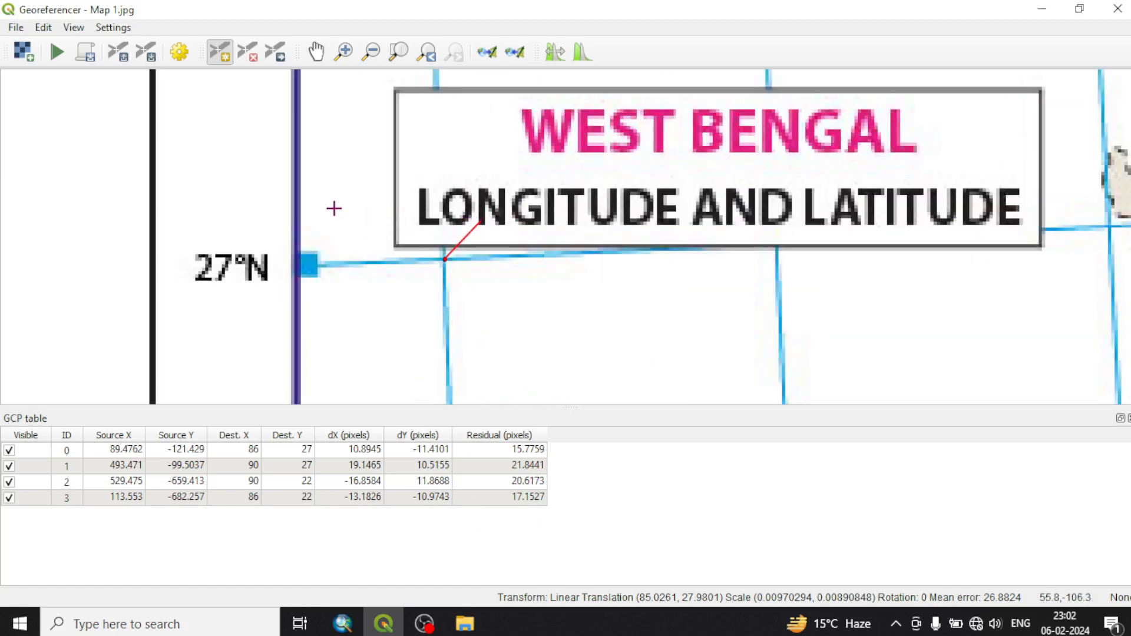
{"action": "scroll", "coordinate": [306, 190], "scroll_direction": "down", "scroll_amount": 1}
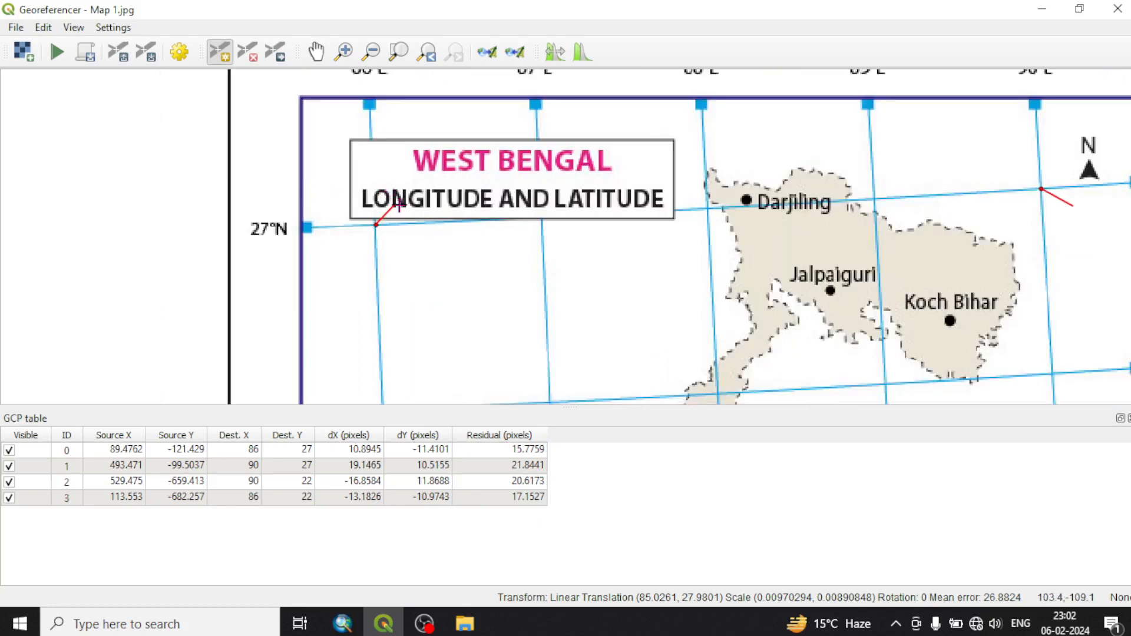
{"action": "scroll", "coordinate": [399, 202], "scroll_direction": "up", "scroll_amount": 1}
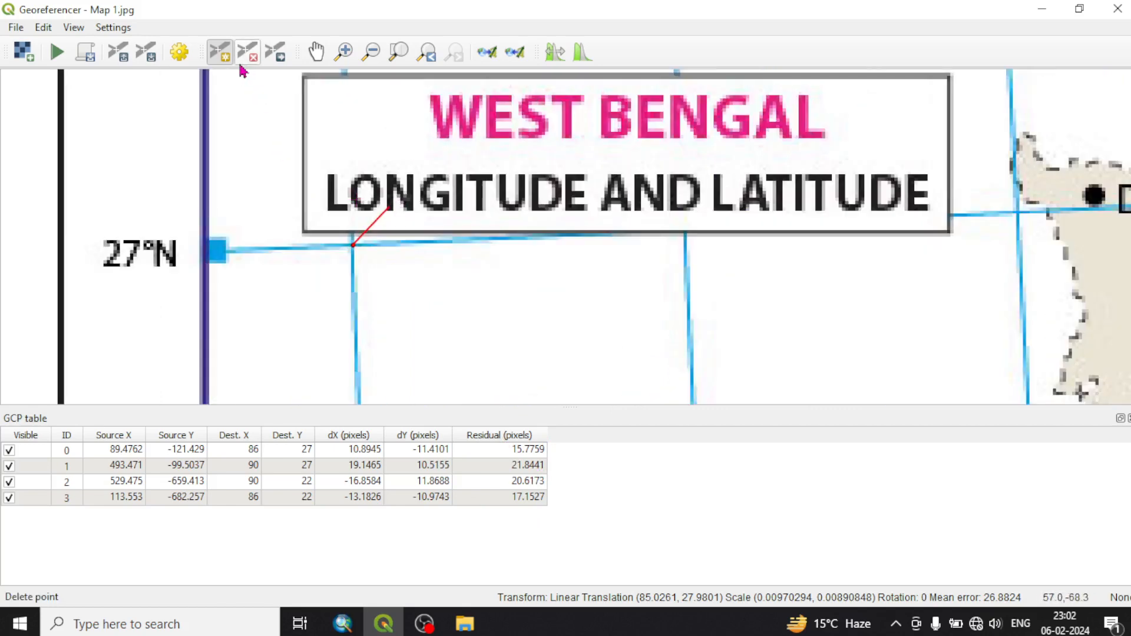
{"action": "left_click", "coordinate": [281, 59]}
{"action": "left_click_drag", "start_coordinate": [354, 245], "coordinate": [420, 174]}
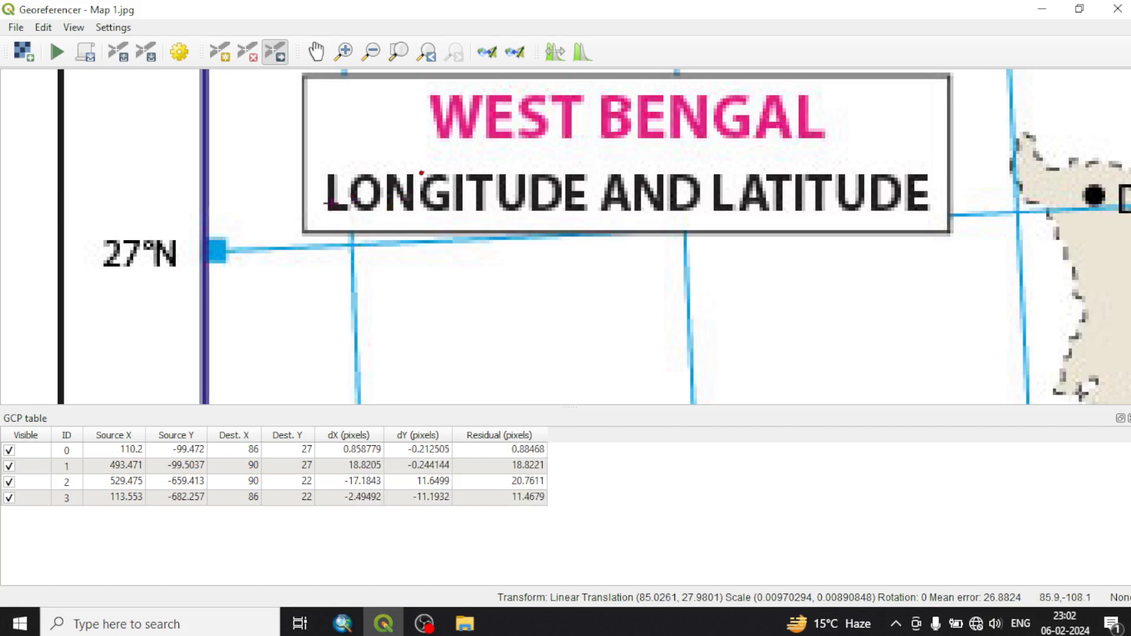
Move the 90°E, 27°N control point along its residual line to about source X 529, Y -100
{"action": "scroll", "coordinate": [232, 207], "scroll_direction": "down", "scroll_amount": 4}
{"action": "scroll", "coordinate": [312, 208], "scroll_direction": "up", "scroll_amount": 1}
{"action": "scroll", "coordinate": [303, 206], "scroll_direction": "up", "scroll_amount": 6}
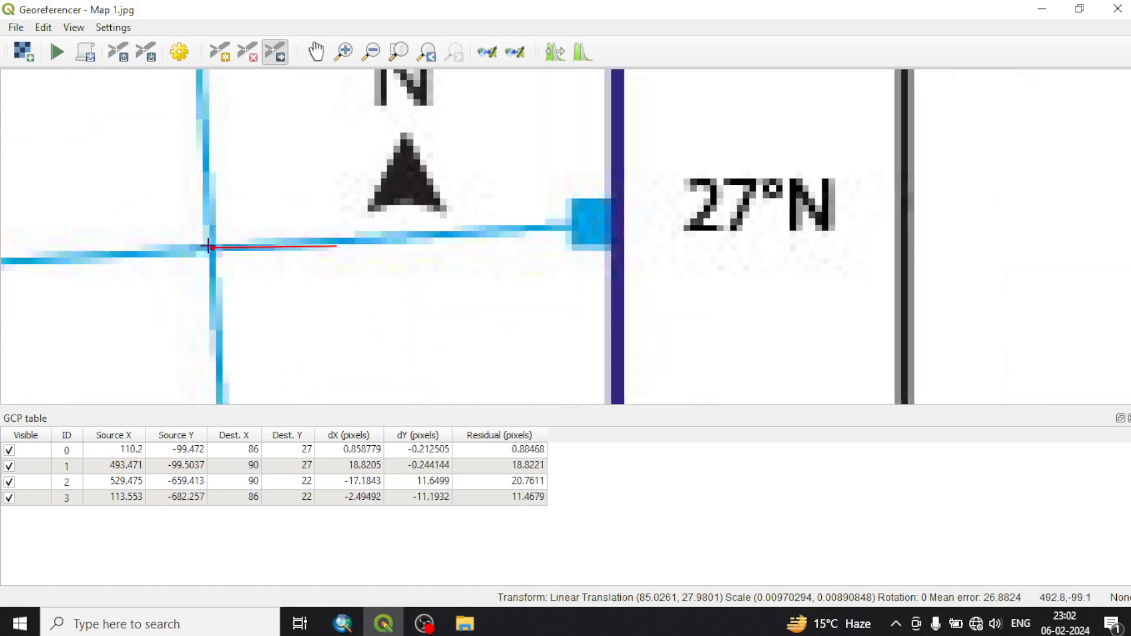
{"action": "left_click_drag", "start_coordinate": [212, 247], "coordinate": [434, 250]}
Move the 90°E, 22°N control point along its residual line to about source X 529, Y -680
{"action": "scroll", "coordinate": [379, 166], "scroll_direction": "down", "scroll_amount": 6}
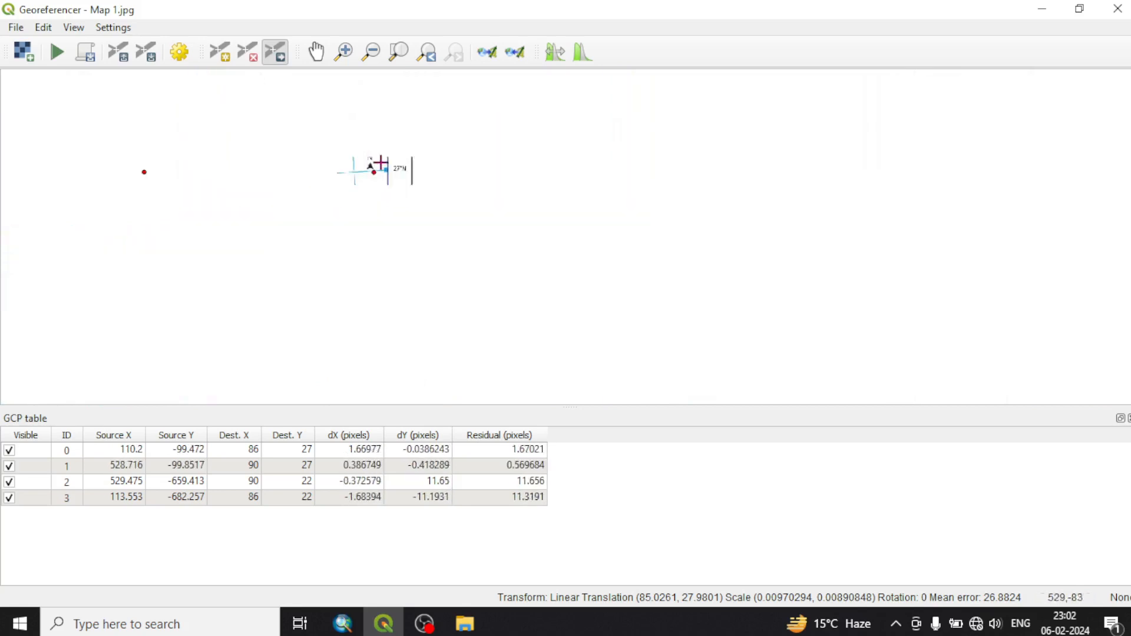
{"action": "scroll", "coordinate": [388, 240], "scroll_direction": "up", "scroll_amount": 5}
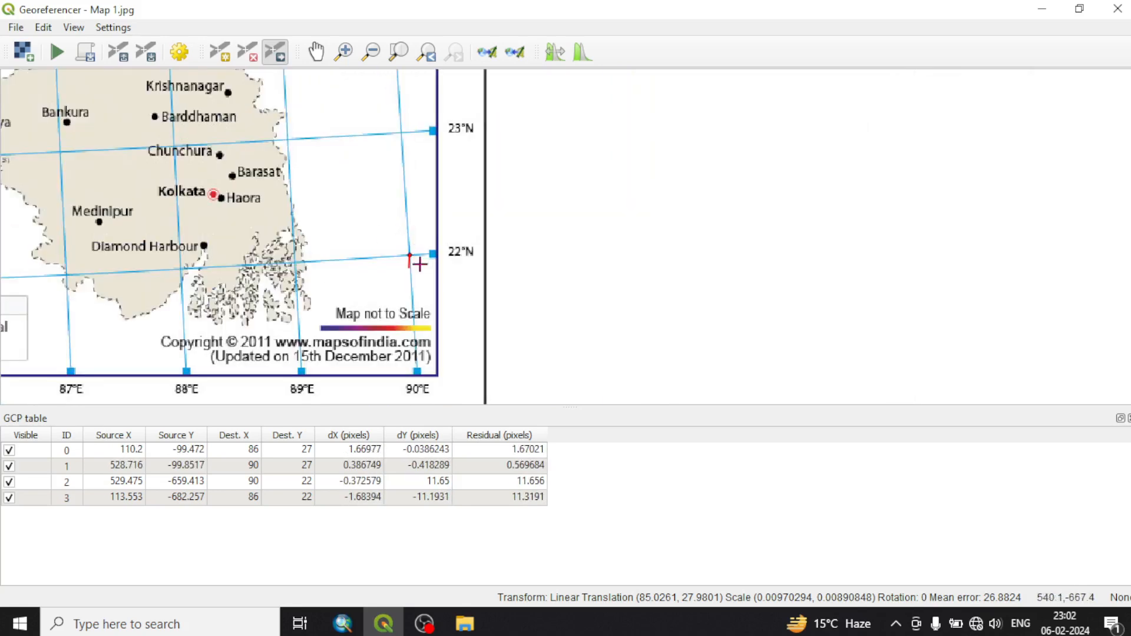
{"action": "scroll", "coordinate": [413, 257], "scroll_direction": "up", "scroll_amount": 4}
{"action": "left_click_drag", "start_coordinate": [396, 228], "coordinate": [394, 313]}
Run the georeferencing of Map 1.jpg and close the Georeferencer, discarding the GCP points
{"action": "scroll", "coordinate": [450, 245], "scroll_direction": "down", "scroll_amount": 6}
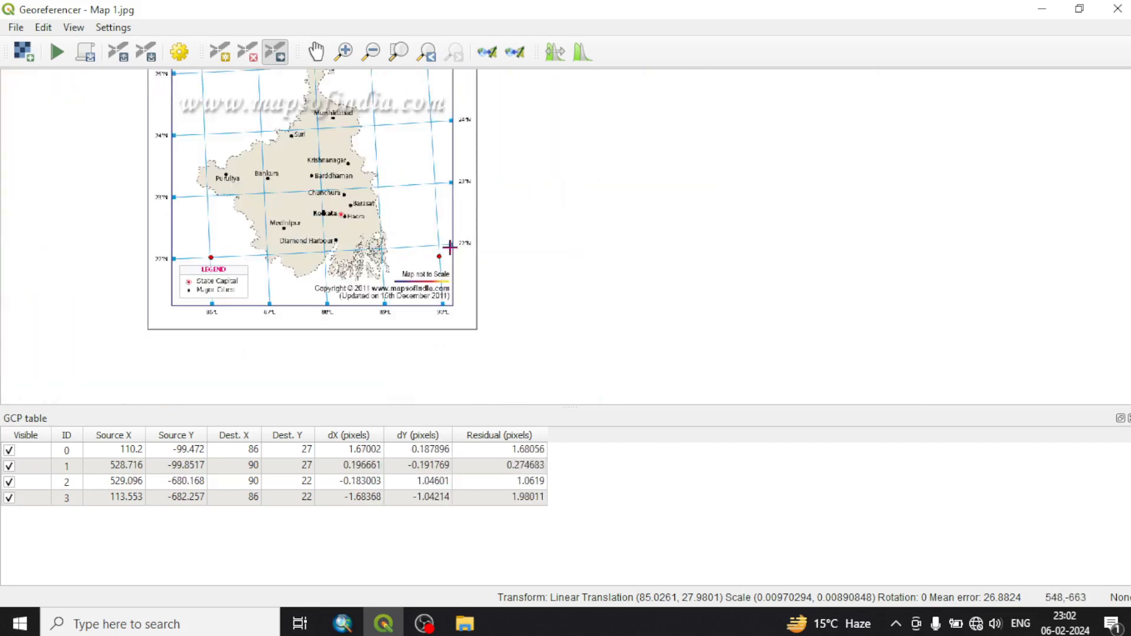
{"action": "scroll", "coordinate": [460, 300], "scroll_direction": "down", "scroll_amount": 3}
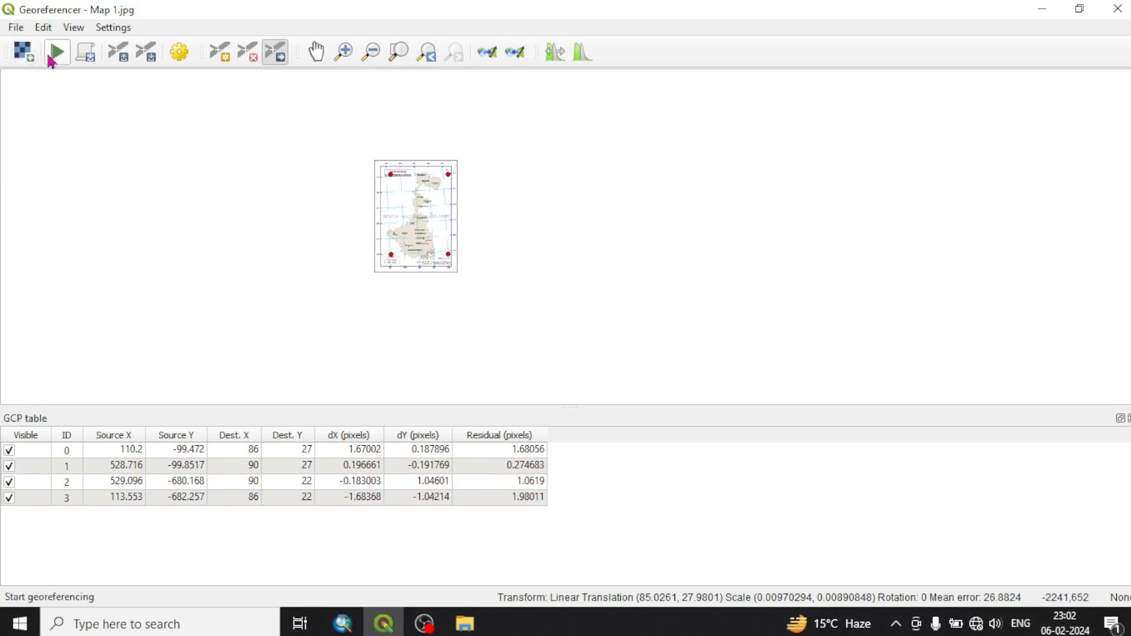
{"action": "left_click", "coordinate": [58, 53]}
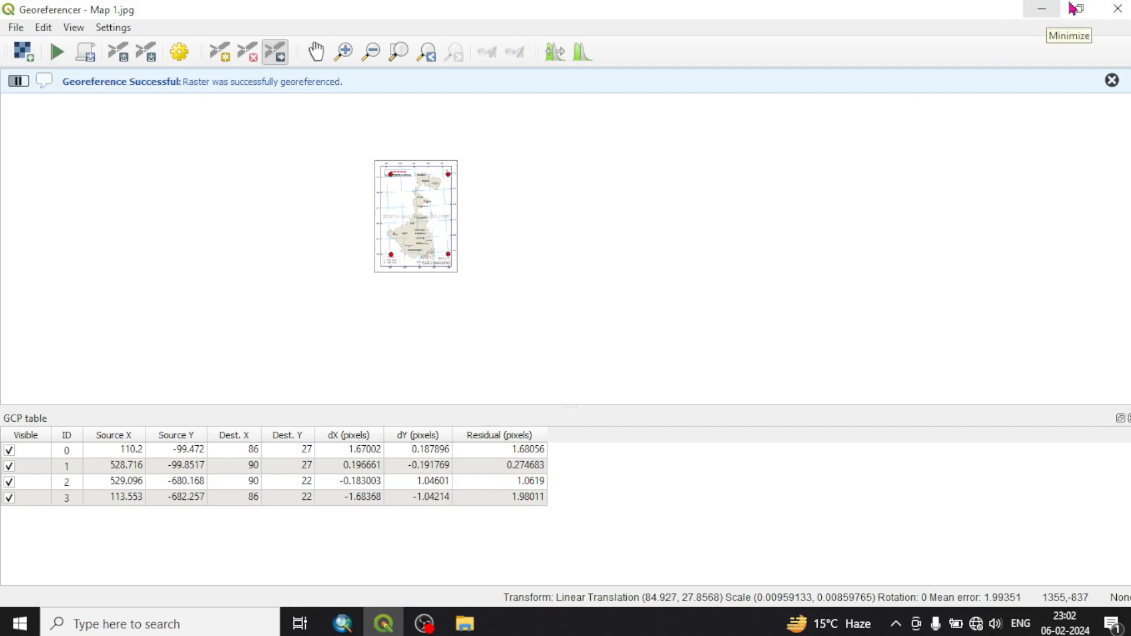
{"action": "left_click", "coordinate": [1118, 8]}
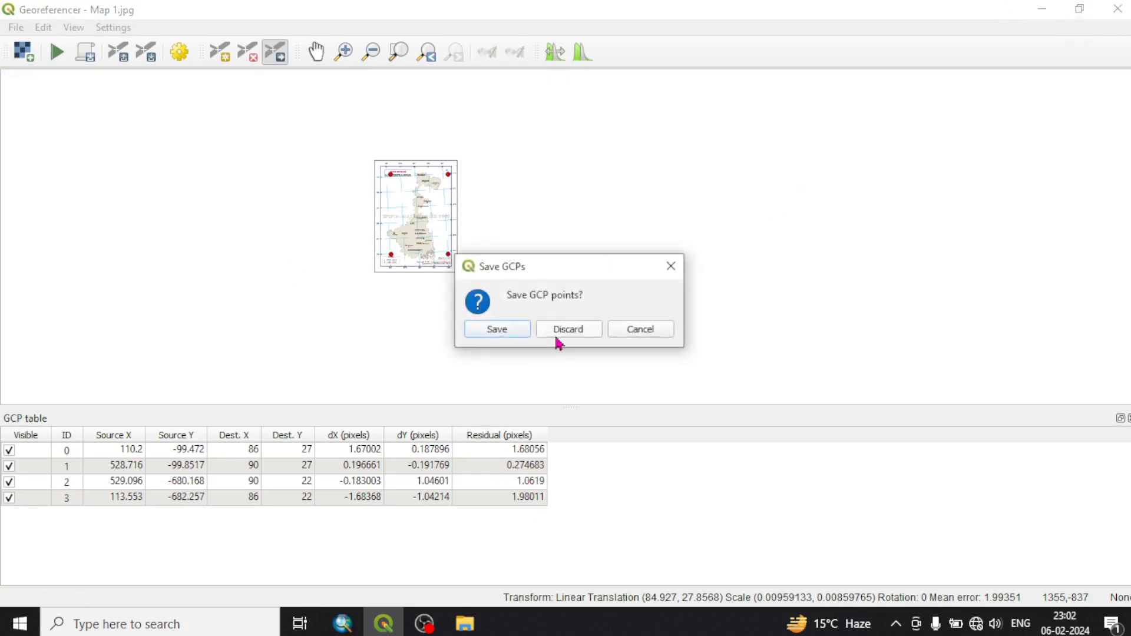
{"action": "left_click", "coordinate": [557, 332]}
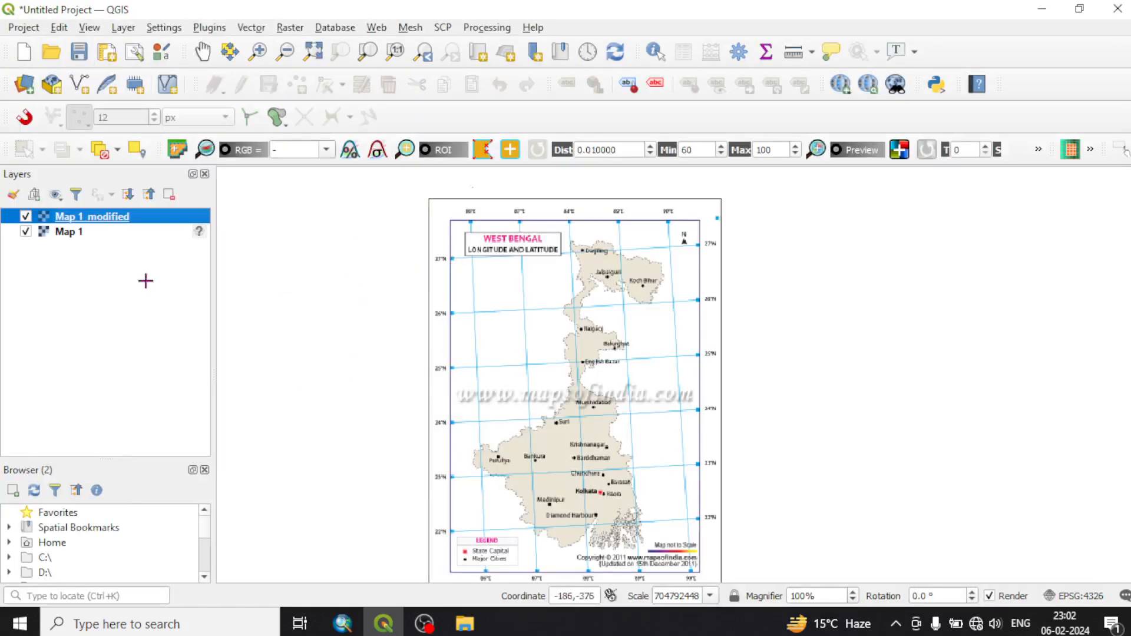
Remove the original Map 1 layer from the project and zoom to the Map 1_modified layer
{"action": "right_click", "coordinate": [56, 232]}
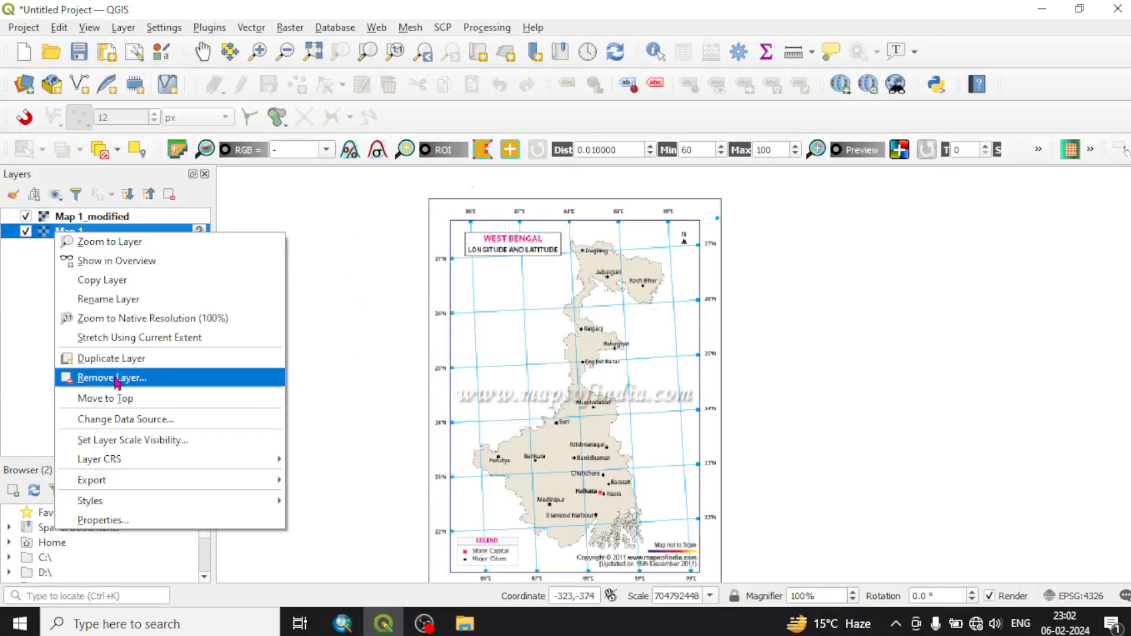
{"action": "left_click", "coordinate": [116, 380]}
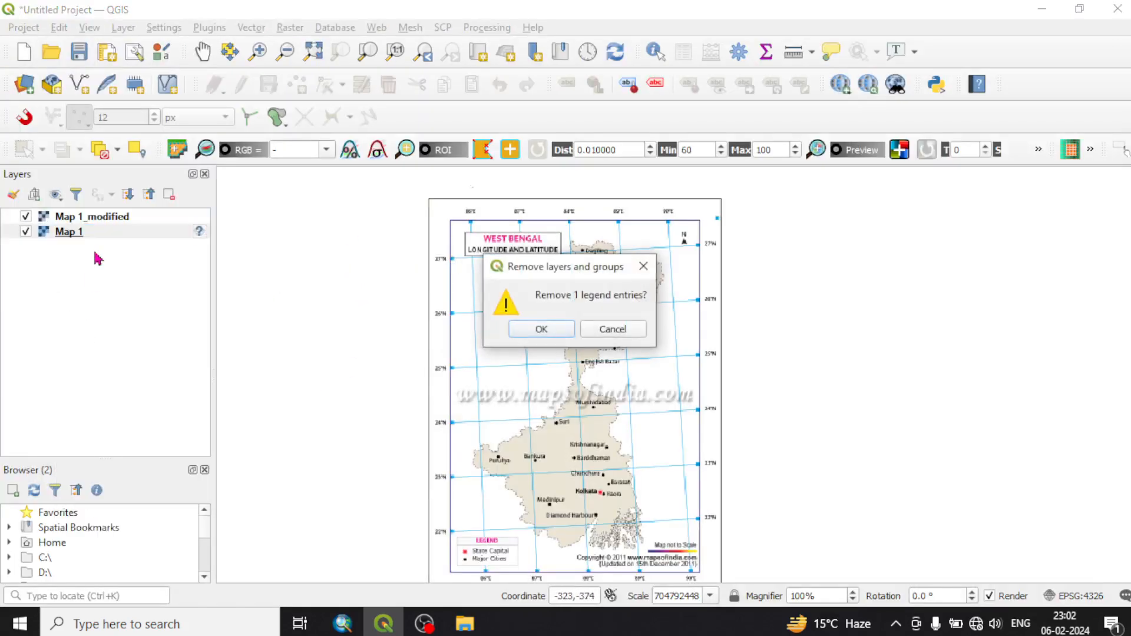
{"action": "left_click", "coordinate": [537, 331]}
{"action": "right_click", "coordinate": [115, 220]}
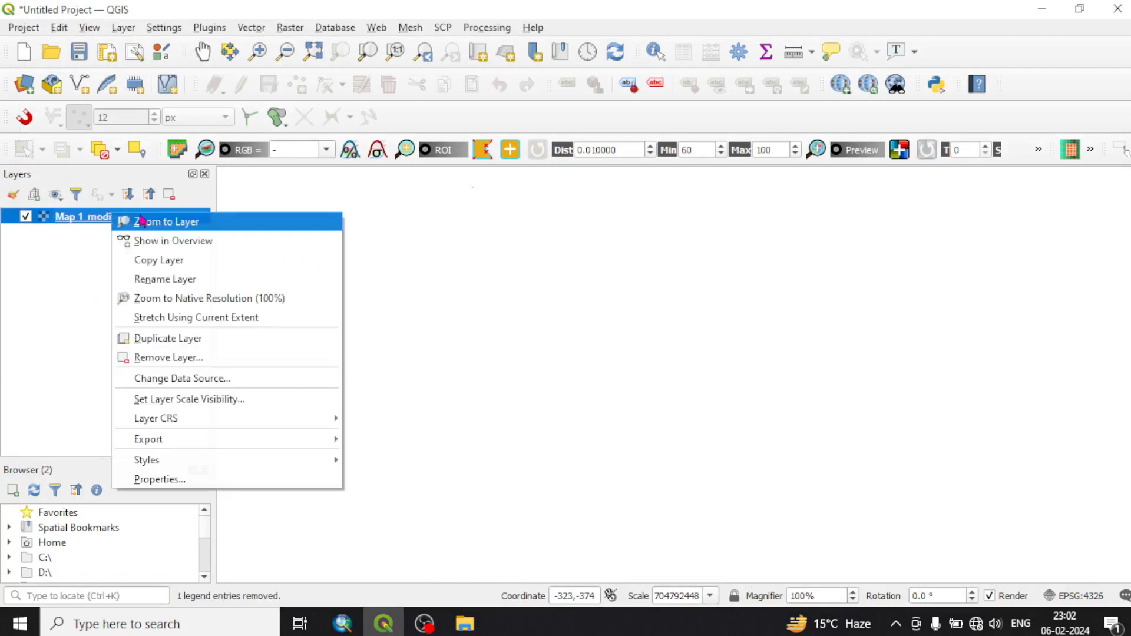
{"action": "left_click", "coordinate": [167, 221]}
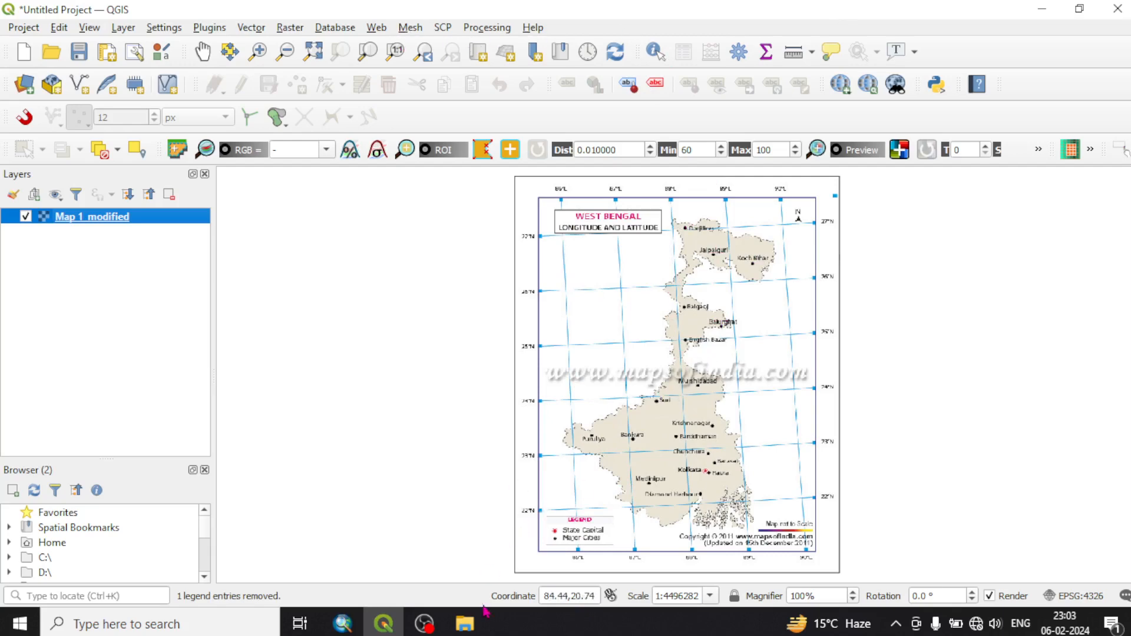
{"action": "left_click", "coordinate": [465, 623]}
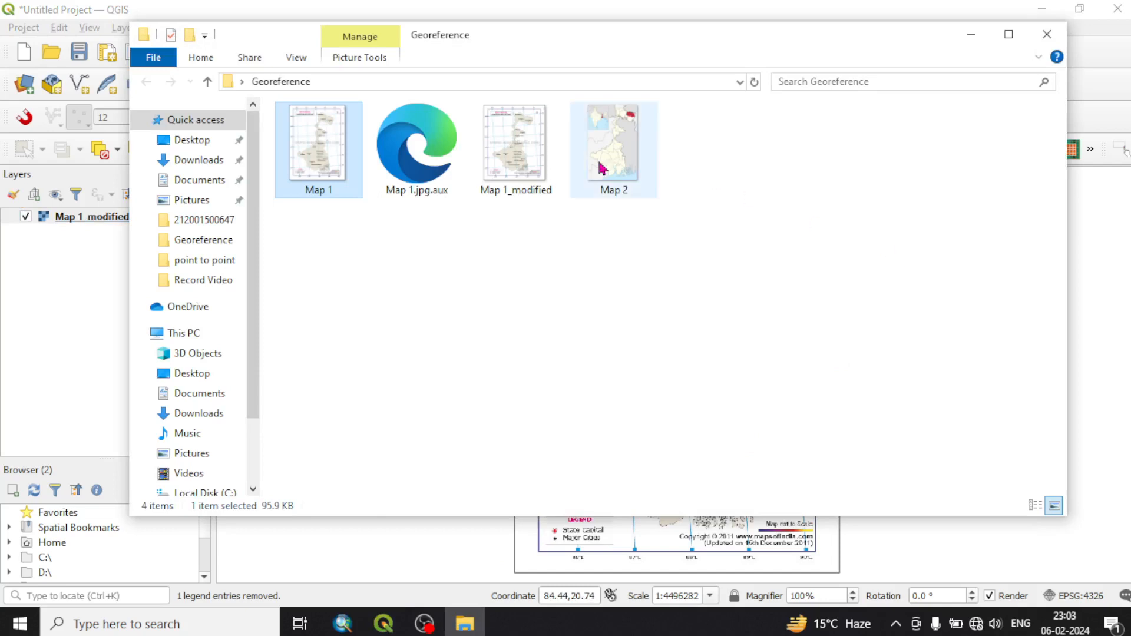
{"action": "left_click", "coordinate": [971, 35]}
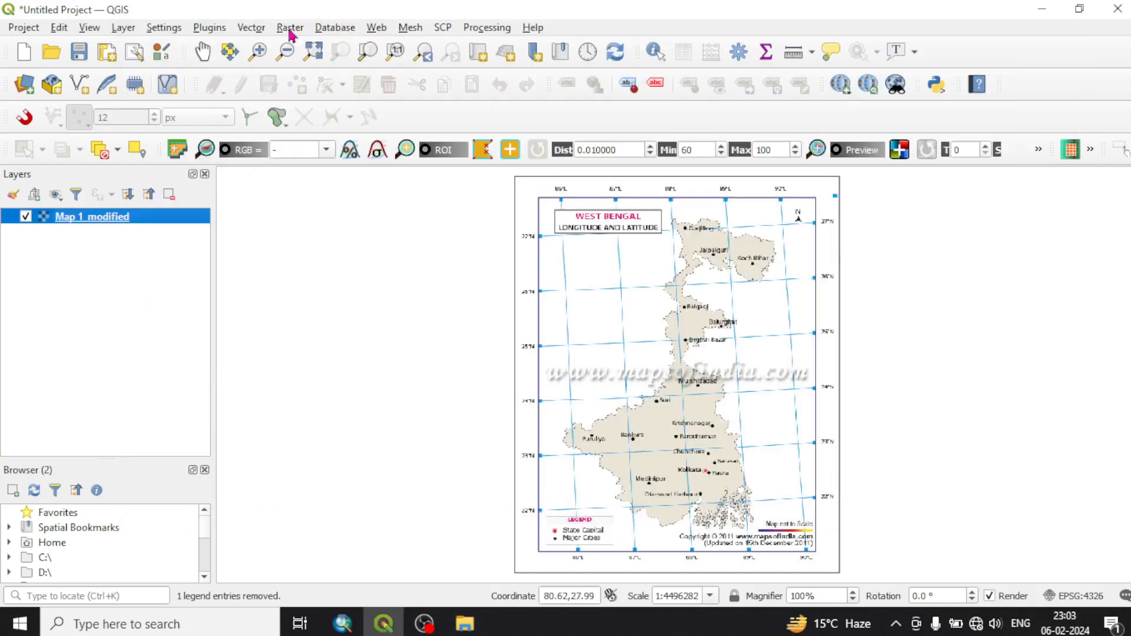
{"action": "left_click", "coordinate": [289, 29]}
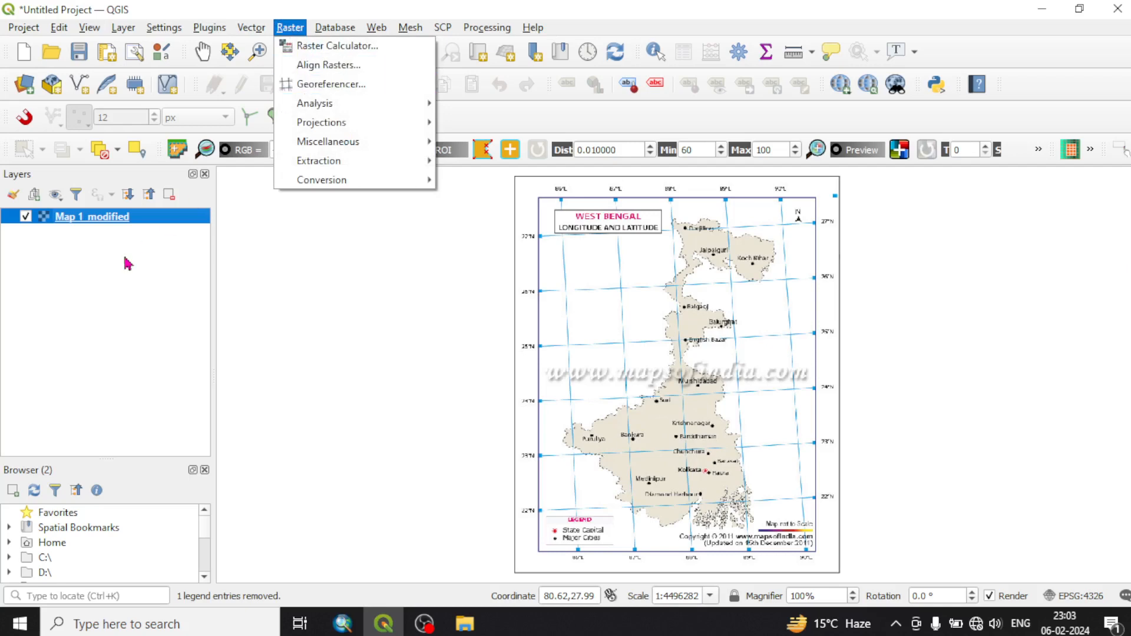
{"action": "left_click", "coordinate": [163, 222]}
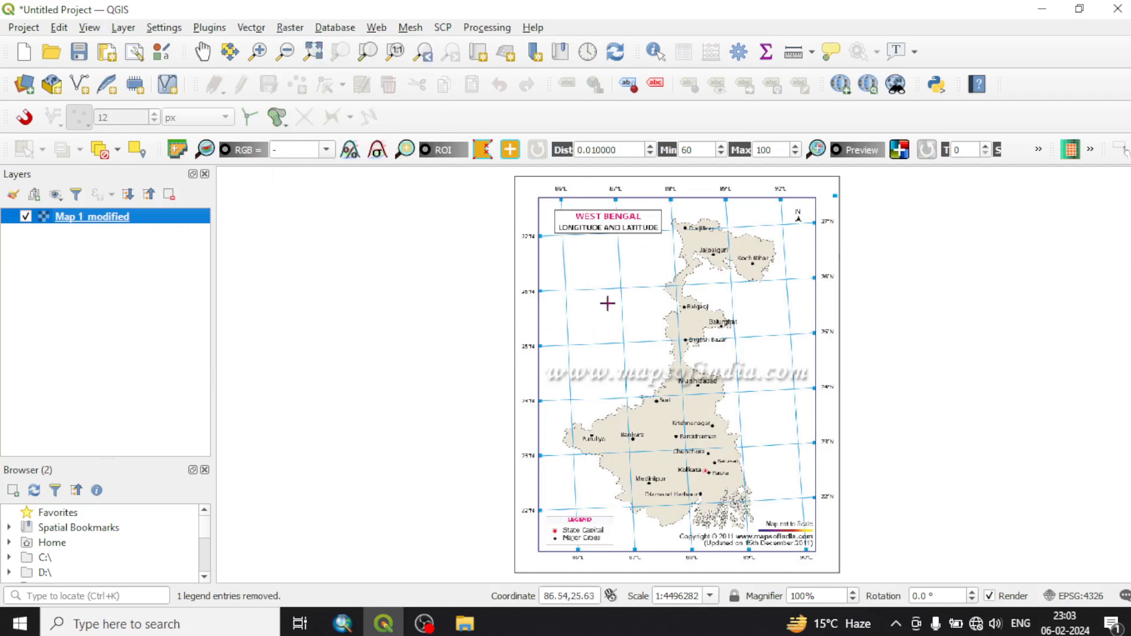
Reopen the Georeferencer and load Map 2.png from the Georeference folder as the raster to georeference
{"action": "left_click", "coordinate": [298, 31]}
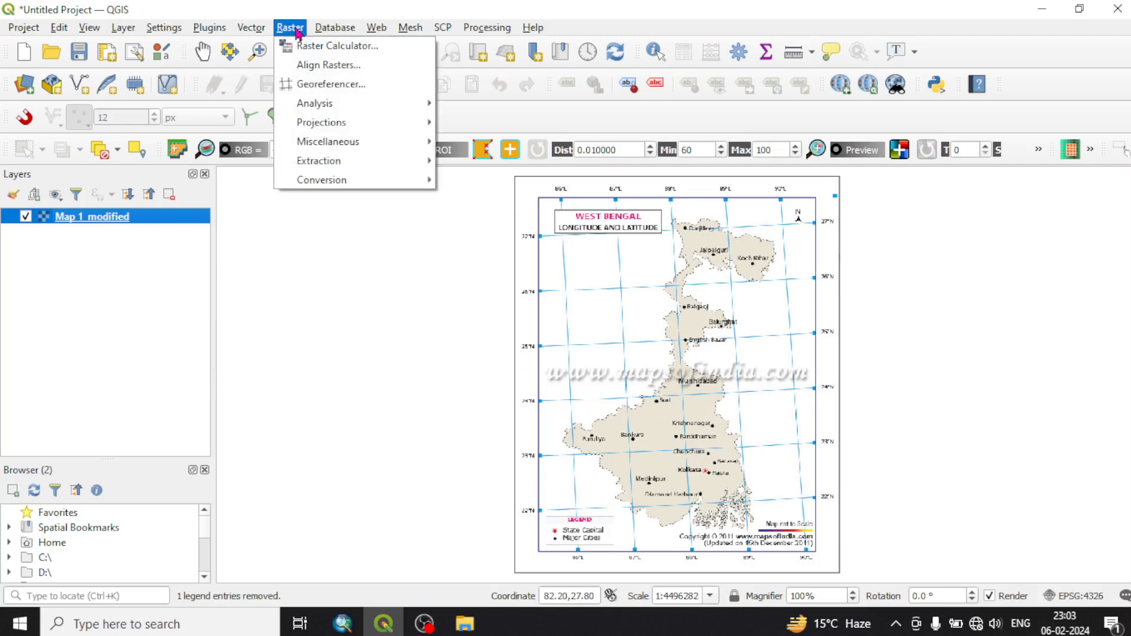
{"action": "left_click", "coordinate": [337, 87]}
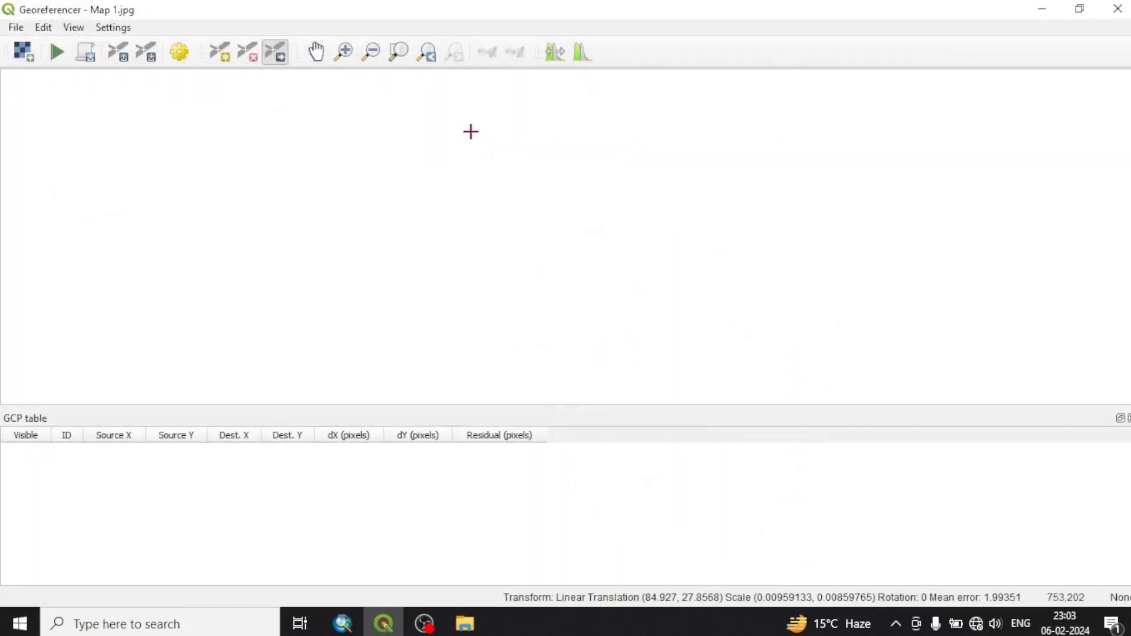
{"action": "left_click", "coordinate": [26, 59]}
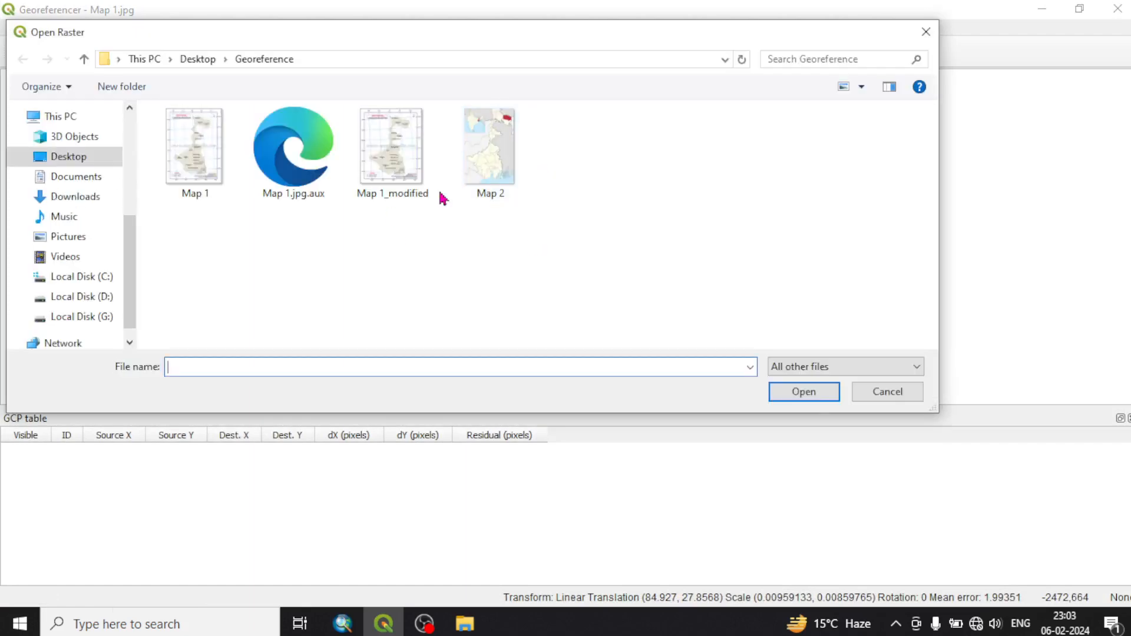
{"action": "left_click", "coordinate": [485, 161]}
{"action": "left_click", "coordinate": [827, 393]}
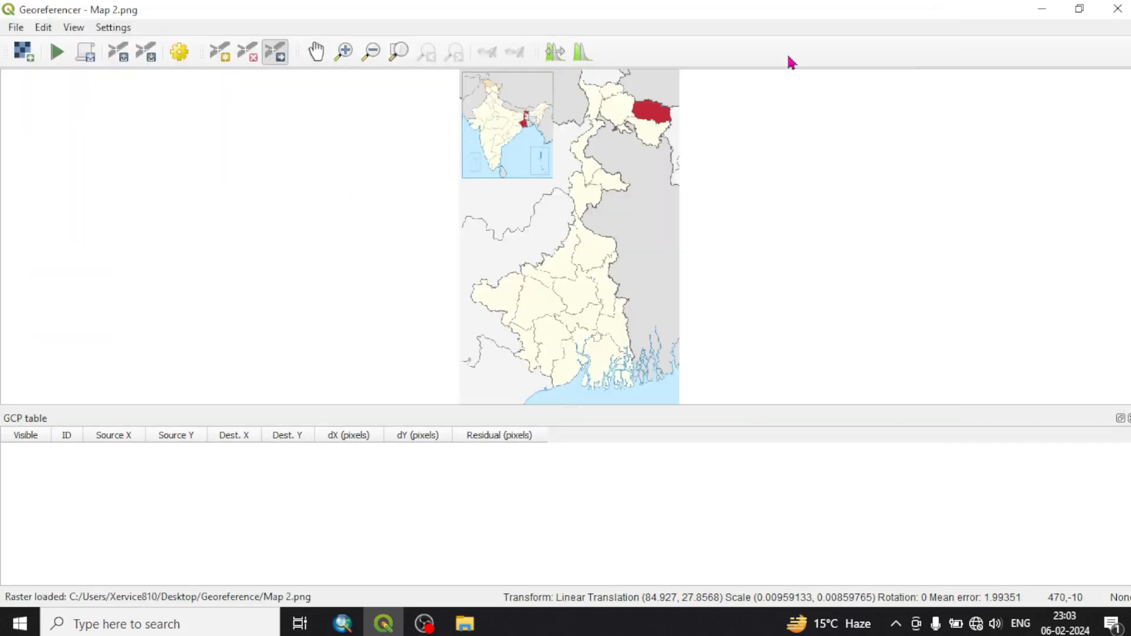
Add a control point at West Bengal's northwestern tip on Map 2, matched from the canvas to about 87.748, 27.104
{"action": "scroll", "coordinate": [622, 93], "scroll_direction": "up", "scroll_amount": 2}
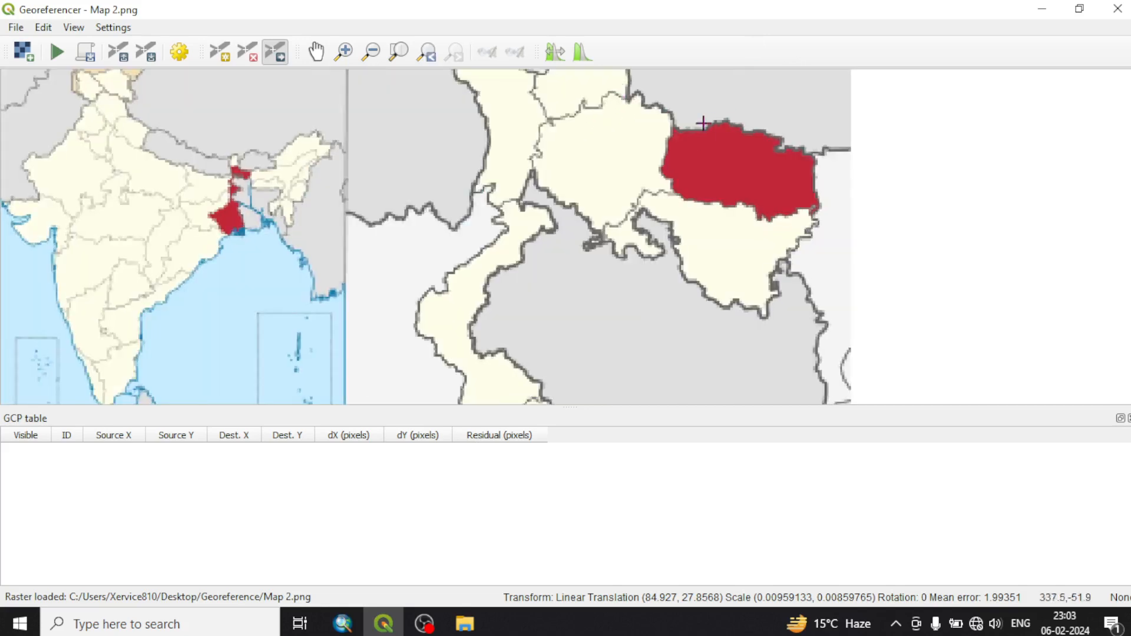
{"action": "scroll", "coordinate": [701, 123], "scroll_direction": "down", "scroll_amount": 1}
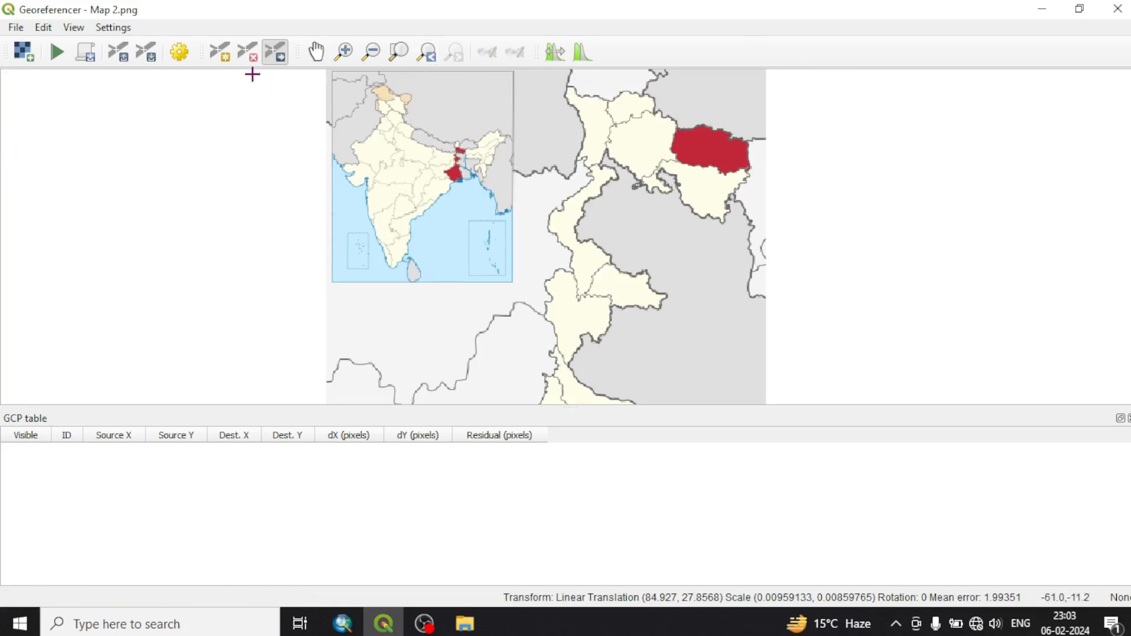
{"action": "left_click", "coordinate": [220, 51]}
{"action": "scroll", "coordinate": [569, 83], "scroll_direction": "up", "scroll_amount": 2}
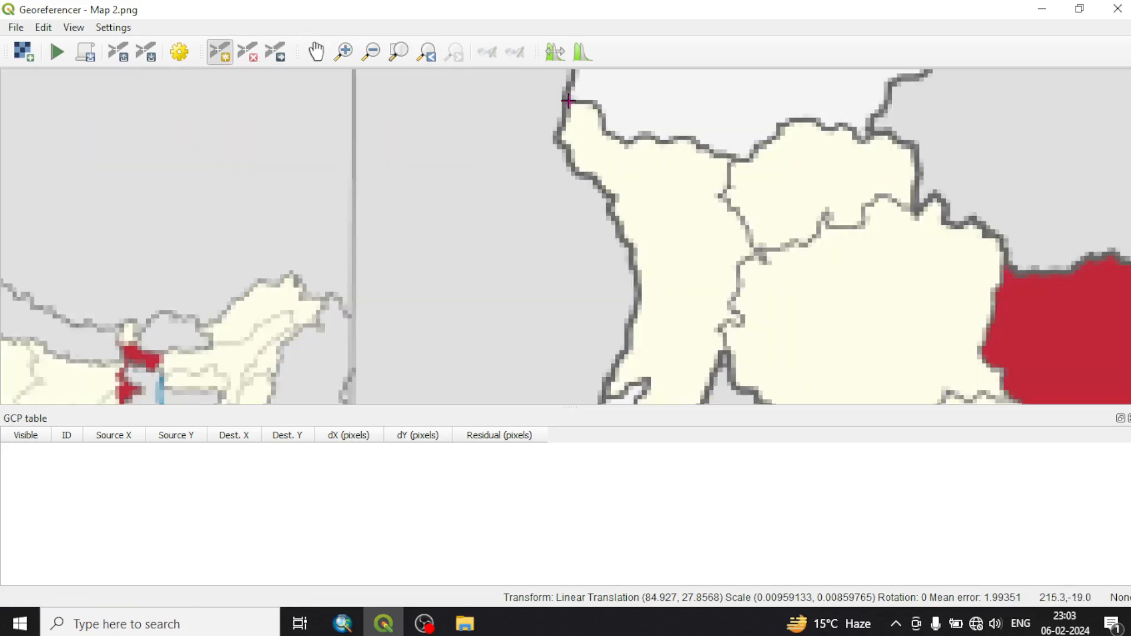
{"action": "left_click", "coordinate": [569, 101]}
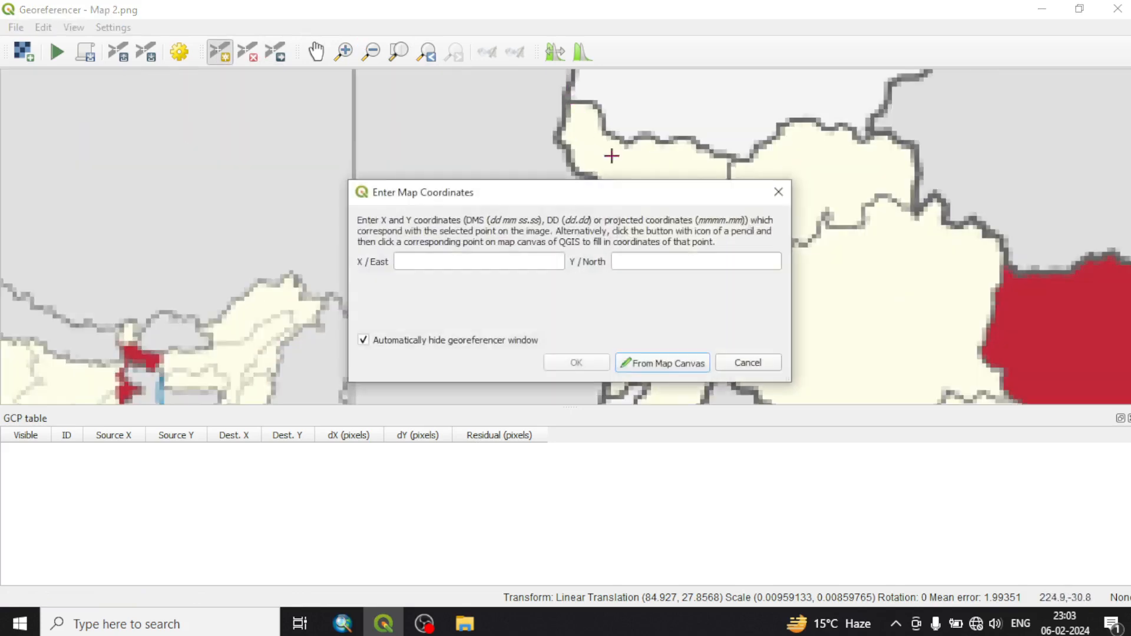
{"action": "left_click", "coordinate": [661, 364]}
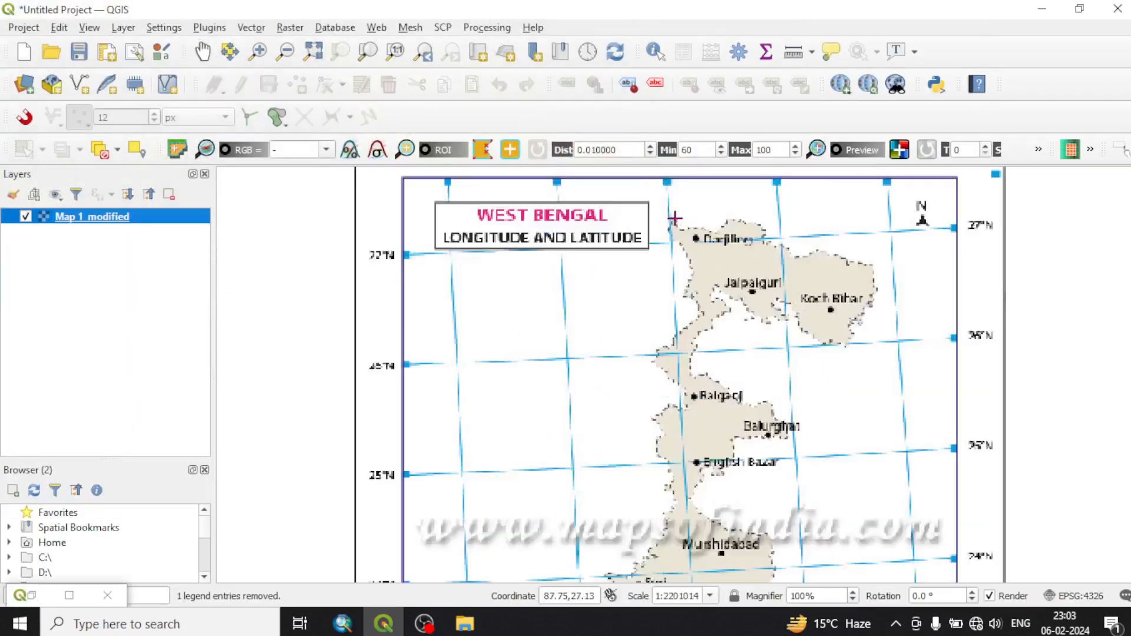
{"action": "scroll", "coordinate": [674, 219], "scroll_direction": "up", "scroll_amount": 2}
{"action": "left_click", "coordinate": [673, 232]}
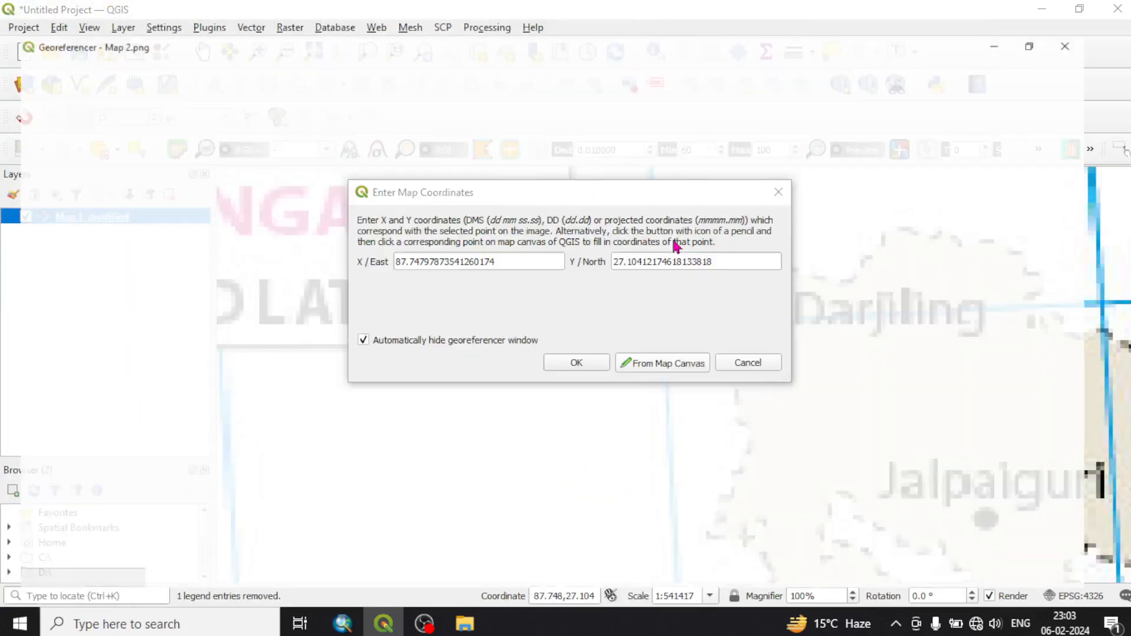
{"action": "left_click", "coordinate": [577, 361]}
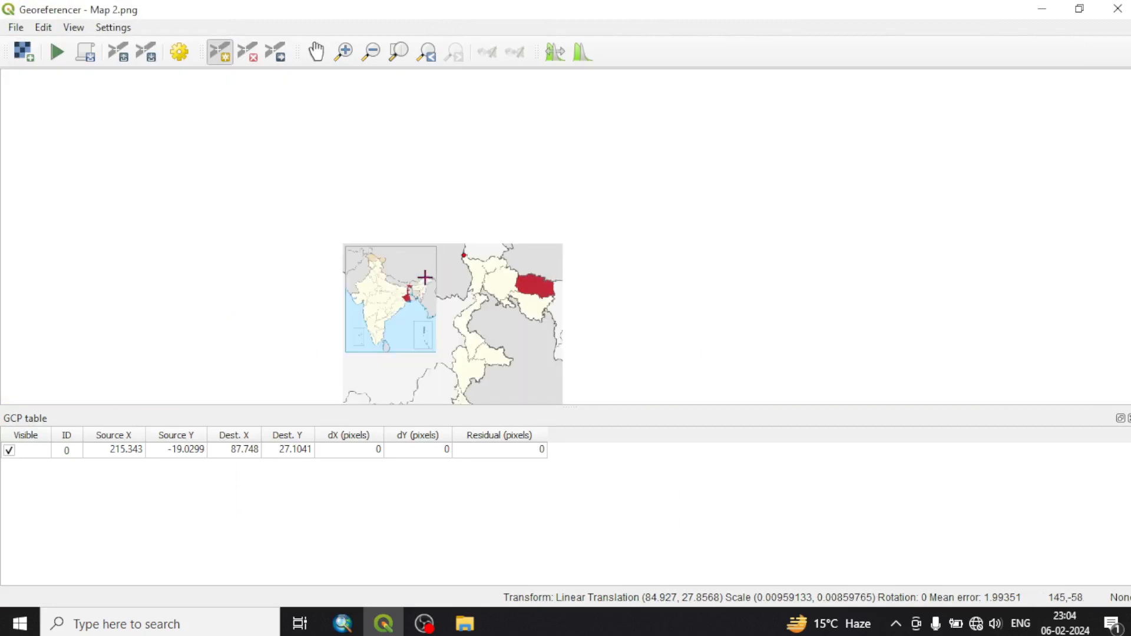
Add a control point at the eastern tip of the small lobe southwest of Koch Bihar, matched from the canvas to about 88.767, 26.254
{"action": "scroll", "coordinate": [479, 303], "scroll_direction": "up", "scroll_amount": 5}
{"action": "scroll", "coordinate": [485, 351], "scroll_direction": "up", "scroll_amount": 1}
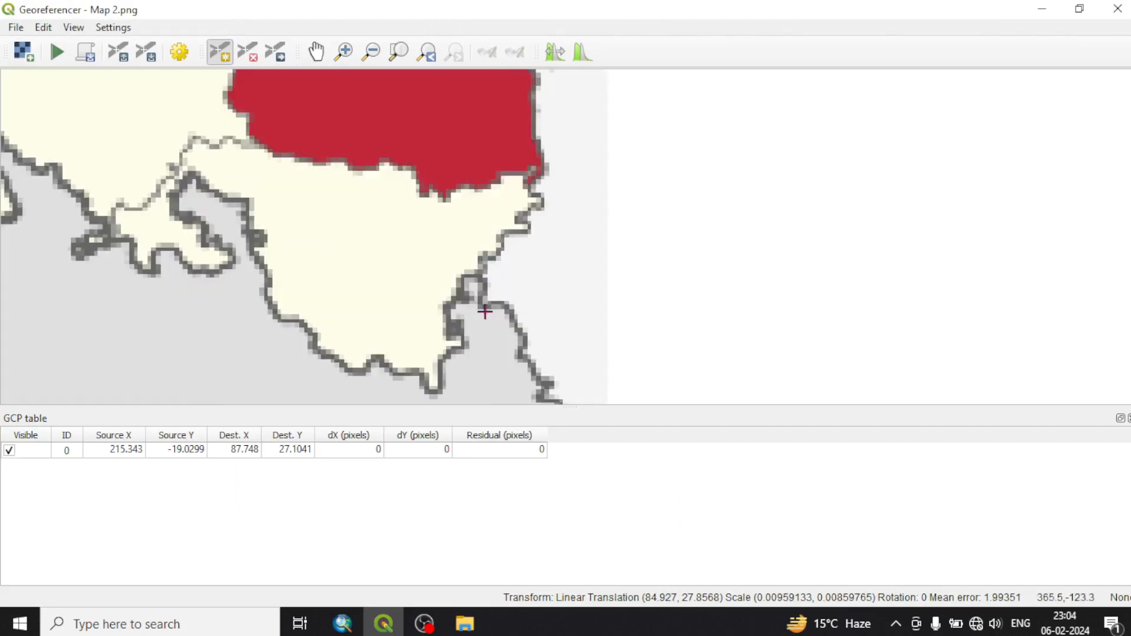
{"action": "scroll", "coordinate": [492, 312], "scroll_direction": "down", "scroll_amount": 2}
{"action": "scroll", "coordinate": [482, 320], "scroll_direction": "up", "scroll_amount": 1}
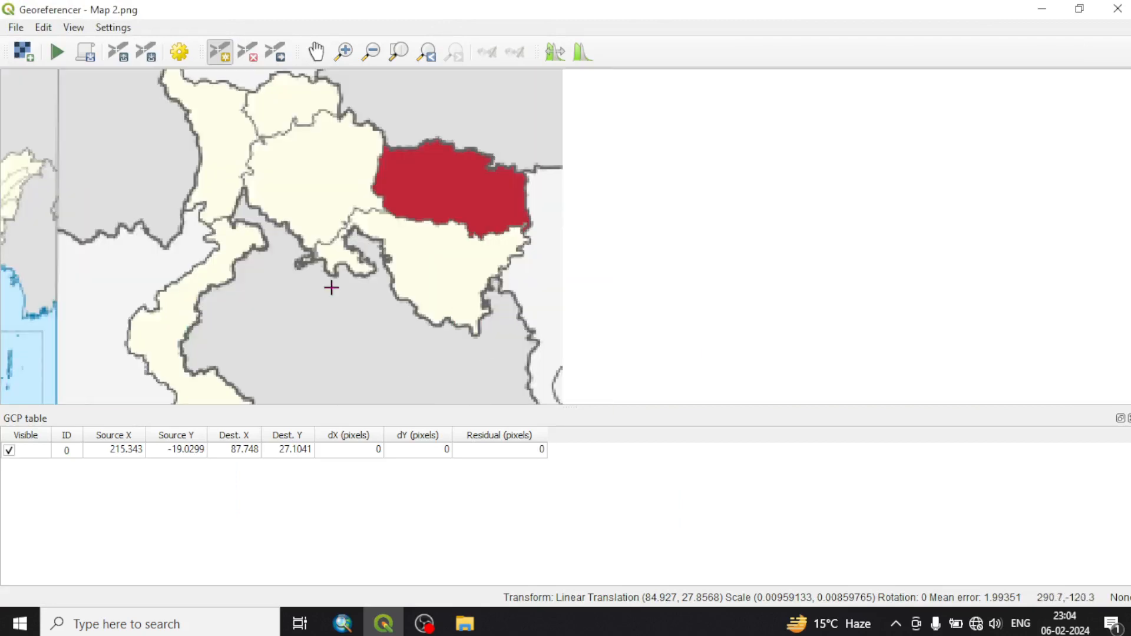
{"action": "scroll", "coordinate": [372, 273], "scroll_direction": "up", "scroll_amount": 2}
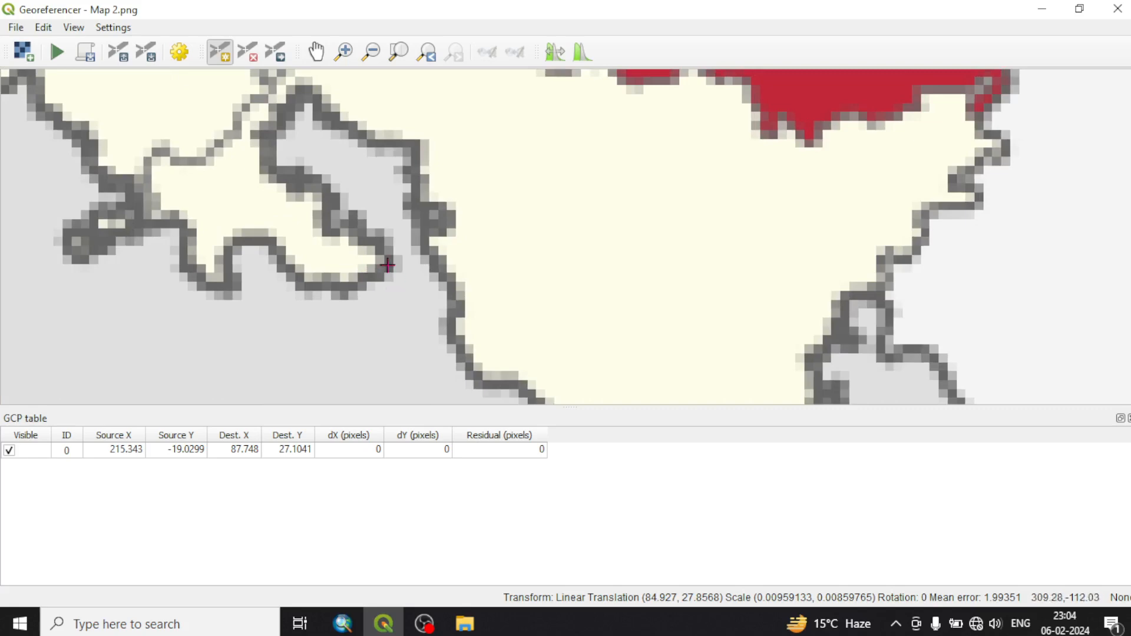
{"action": "left_click", "coordinate": [388, 265]}
{"action": "left_click", "coordinate": [648, 358]}
{"action": "scroll", "coordinate": [588, 310], "scroll_direction": "down", "scroll_amount": 3}
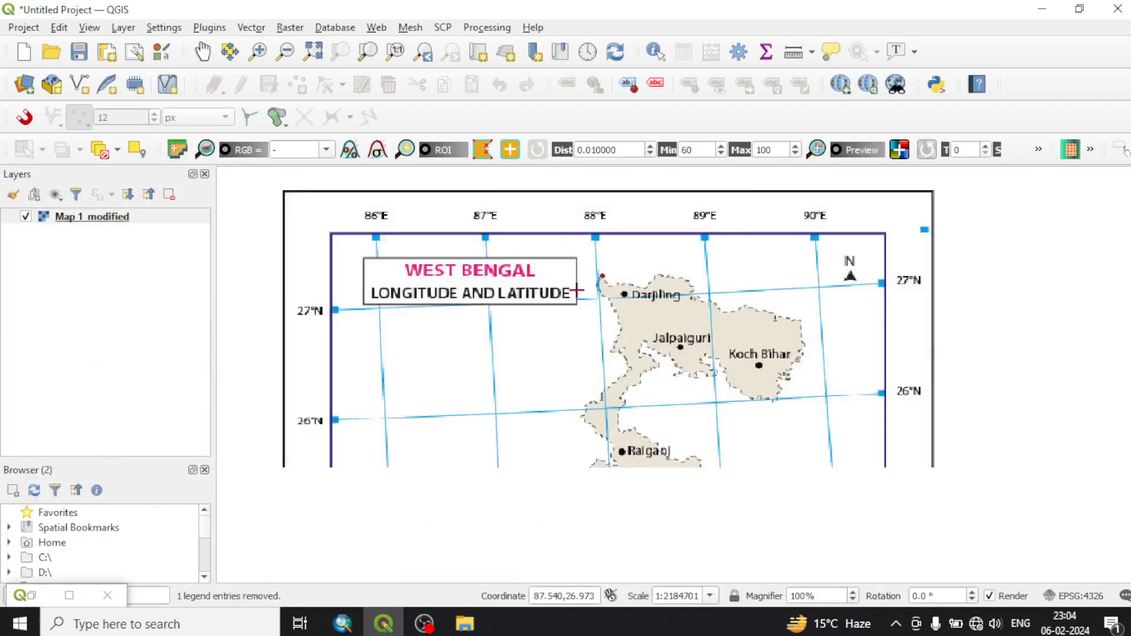
{"action": "scroll", "coordinate": [686, 327], "scroll_direction": "up", "scroll_amount": 4}
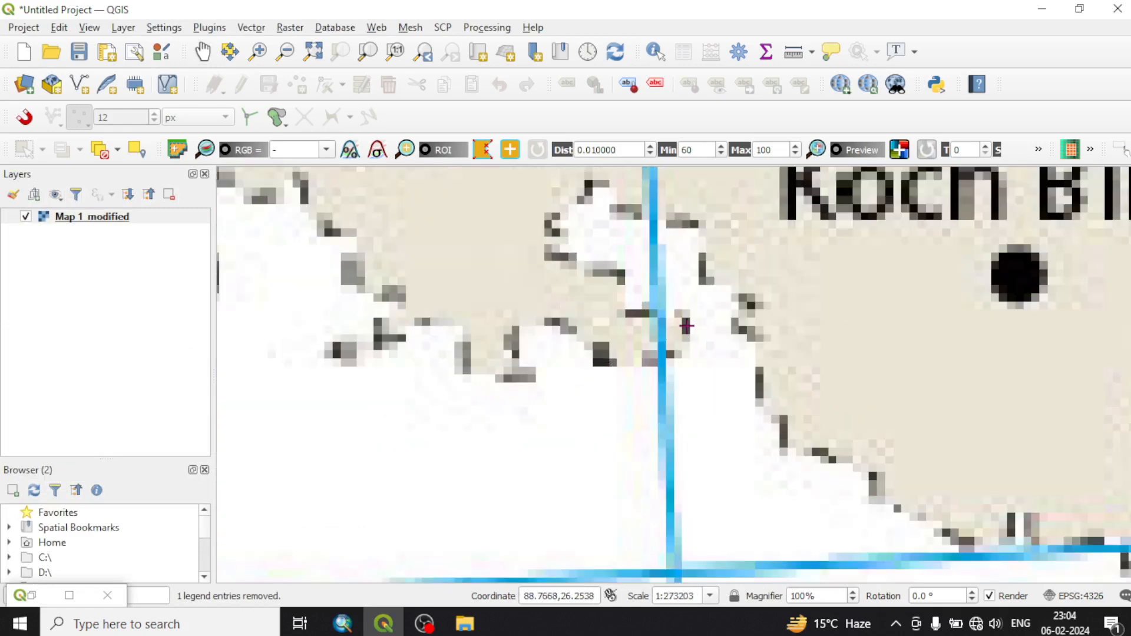
{"action": "left_click", "coordinate": [687, 326]}
{"action": "left_click", "coordinate": [593, 367]}
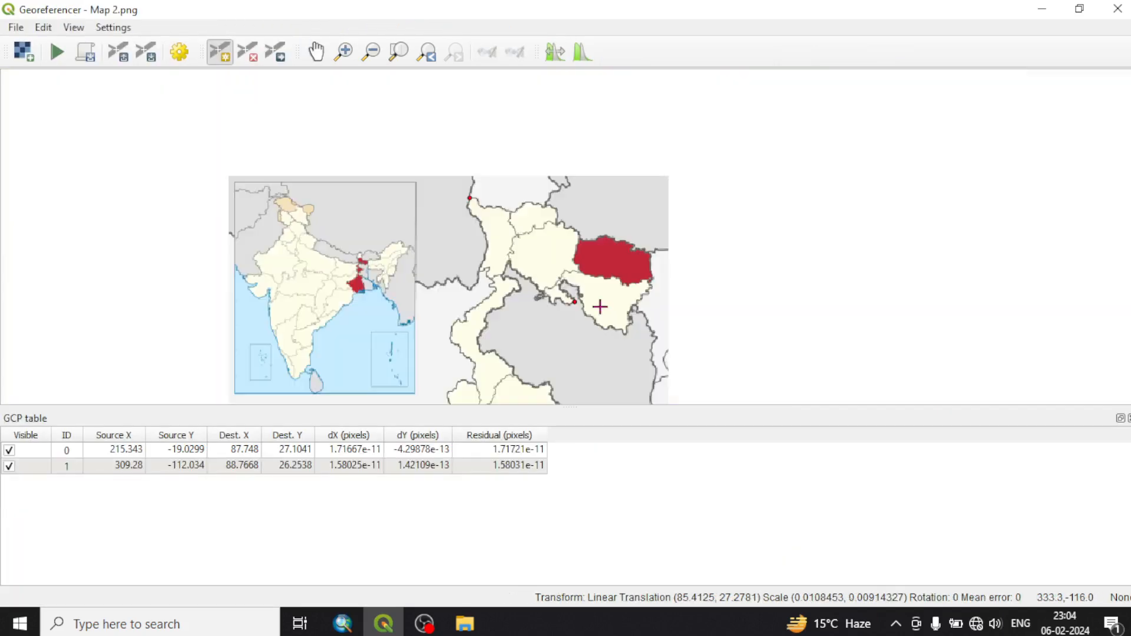
Add a control point at the pointed eastern tip of southern West Bengal's border, matched from the canvas to about 88.903, 23.295
{"action": "scroll", "coordinate": [561, 299], "scroll_direction": "down", "scroll_amount": 2}
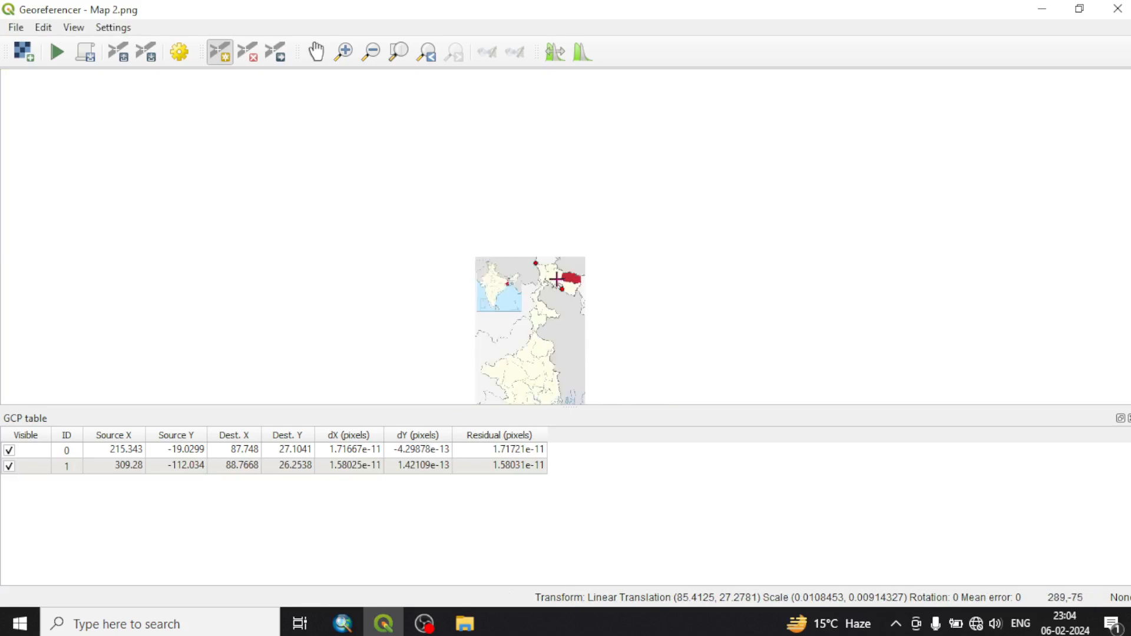
{"action": "scroll", "coordinate": [553, 280], "scroll_direction": "down", "scroll_amount": 1}
{"action": "scroll", "coordinate": [611, 336], "scroll_direction": "up", "scroll_amount": 3}
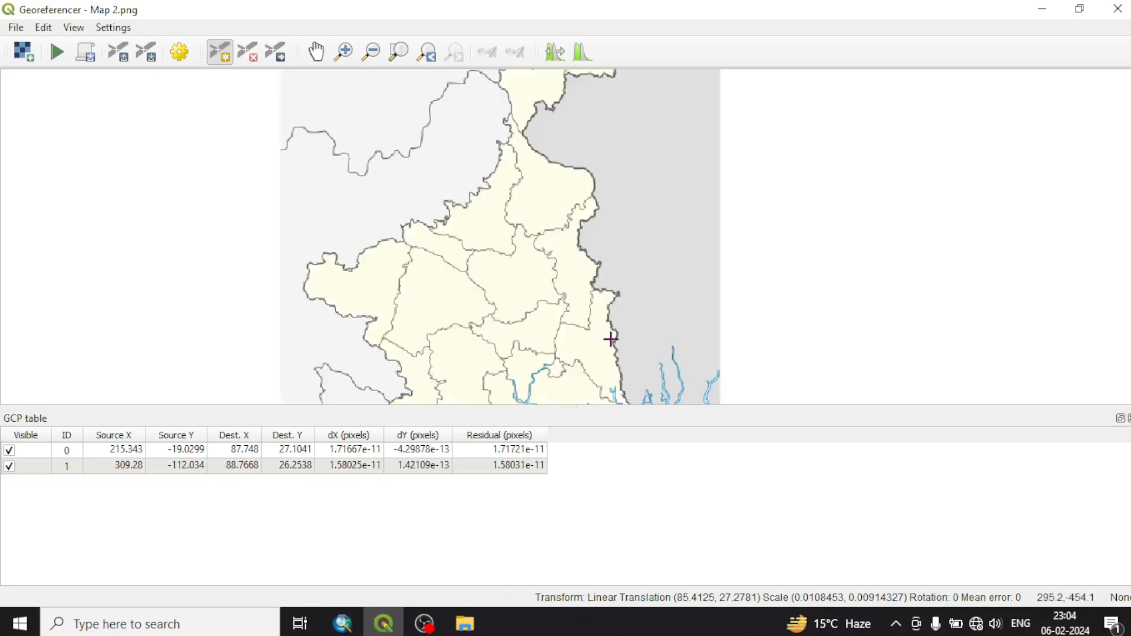
{"action": "scroll", "coordinate": [613, 305], "scroll_direction": "up", "scroll_amount": 1}
{"action": "scroll", "coordinate": [625, 293], "scroll_direction": "up", "scroll_amount": 1}
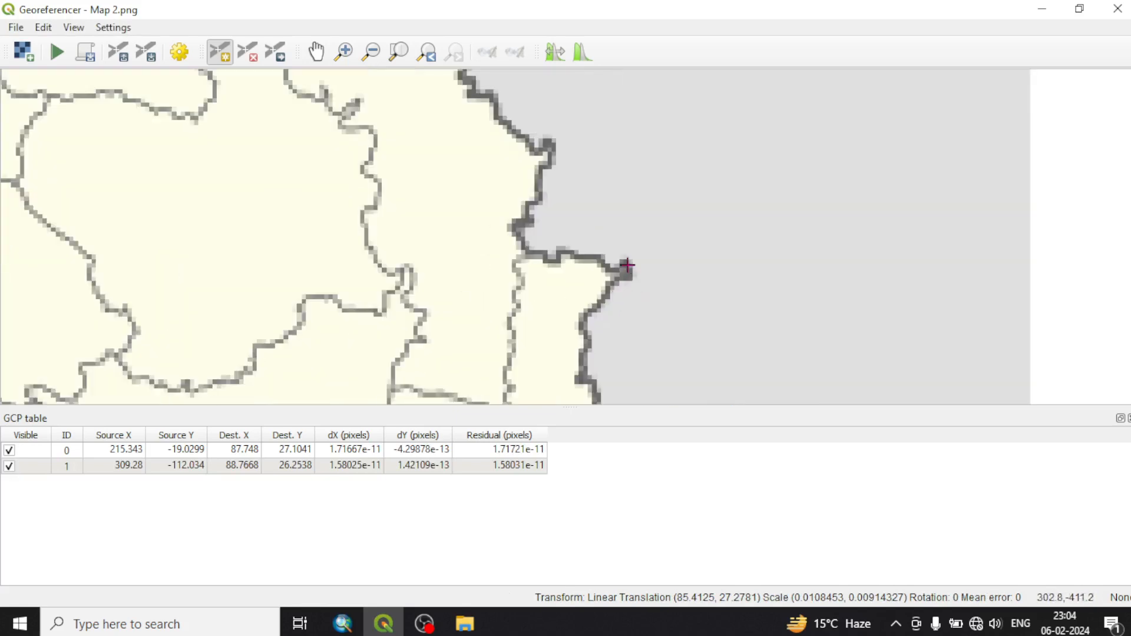
{"action": "left_click", "coordinate": [625, 264]}
{"action": "left_click", "coordinate": [654, 361]}
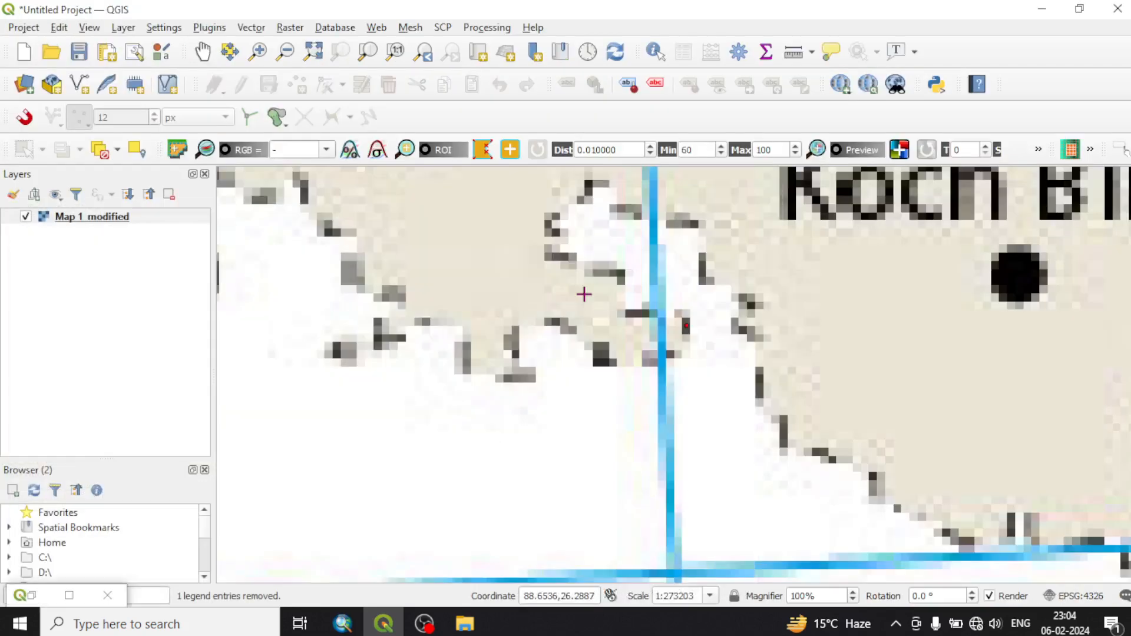
{"action": "scroll", "coordinate": [583, 386], "scroll_direction": "down", "scroll_amount": 2}
{"action": "scroll", "coordinate": [582, 389], "scroll_direction": "up", "scroll_amount": 4}
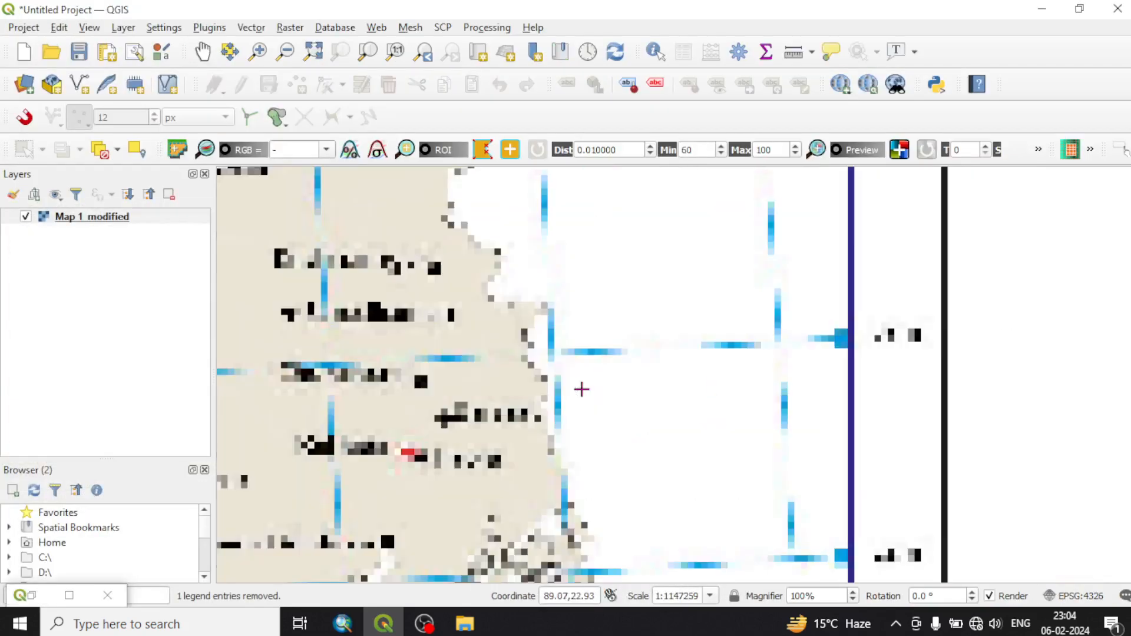
{"action": "scroll", "coordinate": [572, 317], "scroll_direction": "up", "scroll_amount": 1}
{"action": "scroll", "coordinate": [575, 318], "scroll_direction": "up", "scroll_amount": 1}
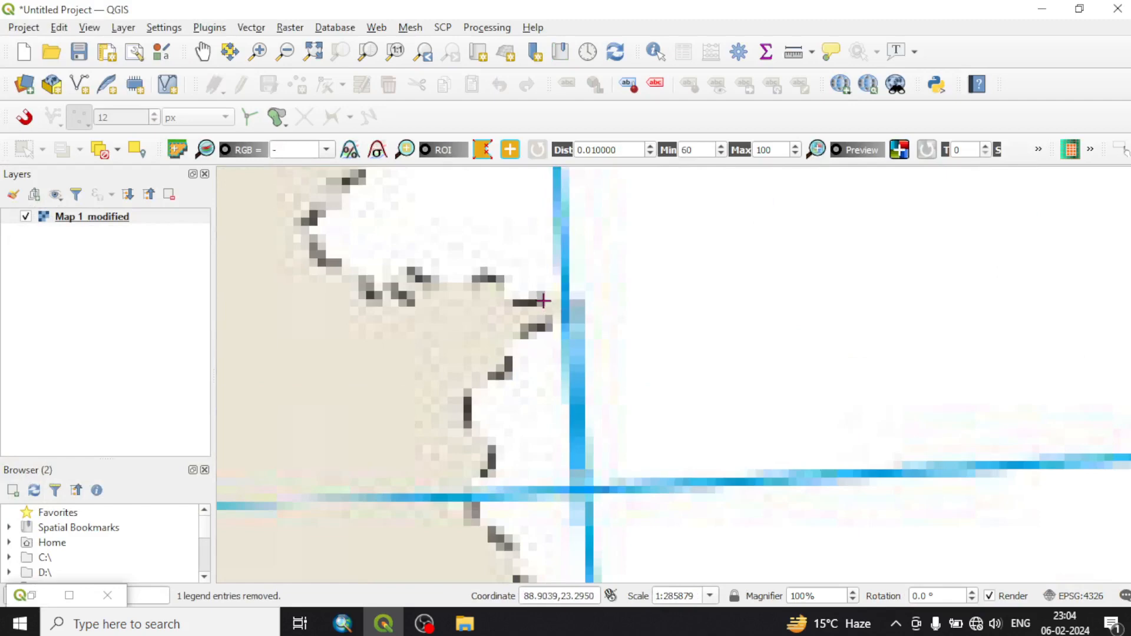
{"action": "left_click", "coordinate": [543, 302]}
{"action": "left_click", "coordinate": [580, 360]}
Add a control point on the western border's small northern bump near Puruliya, matched from the canvas to about 86.064, 23.499
{"action": "scroll", "coordinate": [586, 330], "scroll_direction": "down", "scroll_amount": 2}
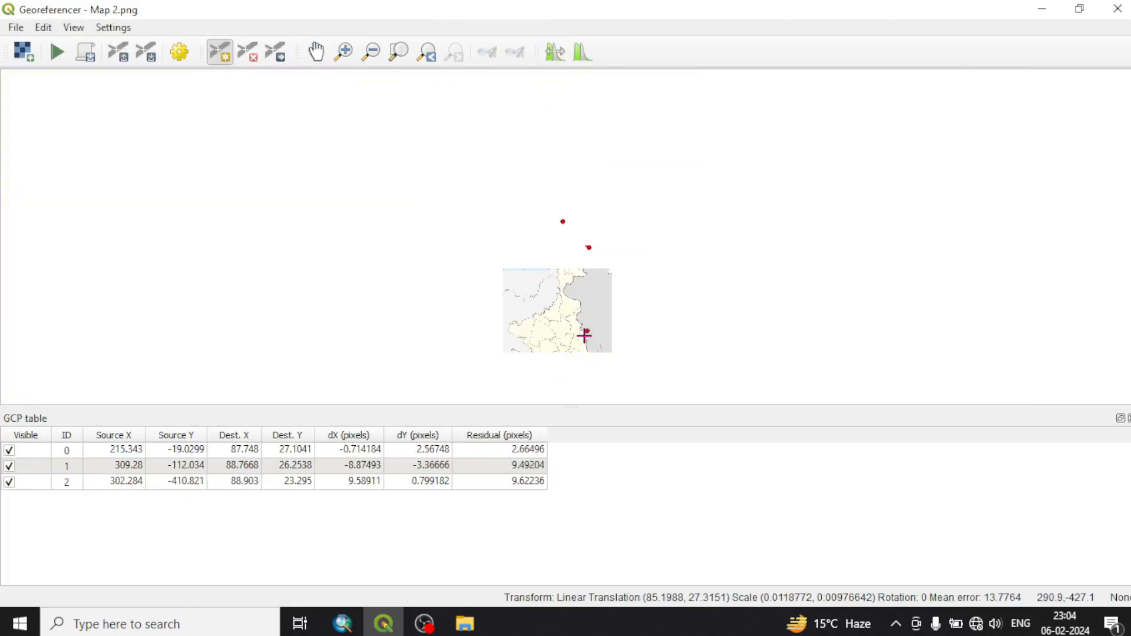
{"action": "scroll", "coordinate": [515, 346], "scroll_direction": "up", "scroll_amount": 2}
{"action": "scroll", "coordinate": [508, 271], "scroll_direction": "up", "scroll_amount": 2}
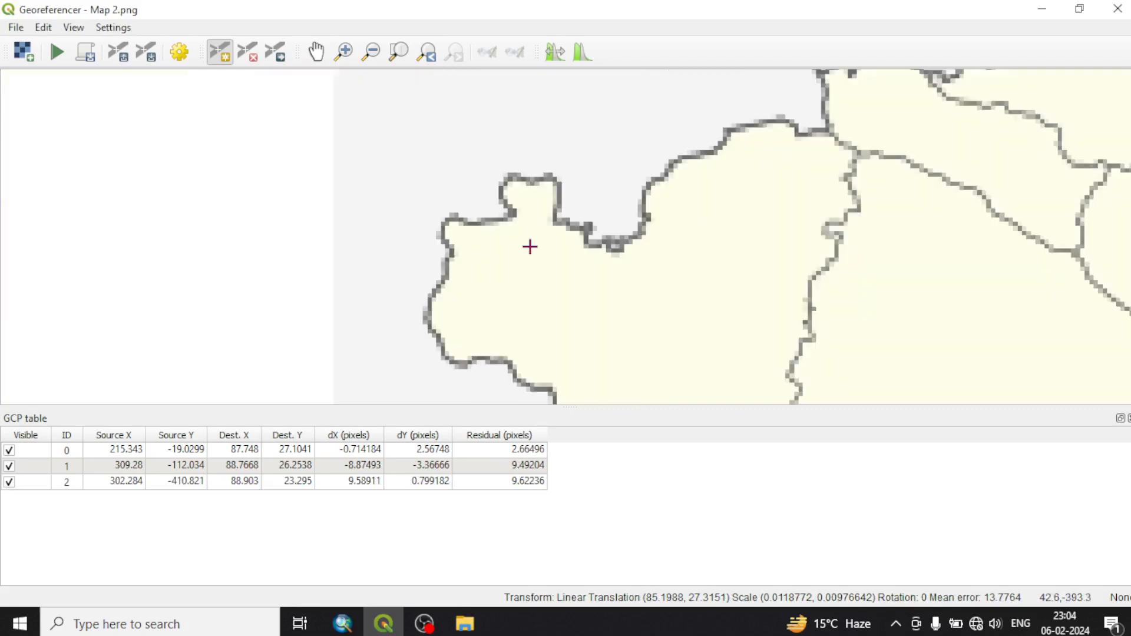
{"action": "left_click", "coordinate": [555, 188]}
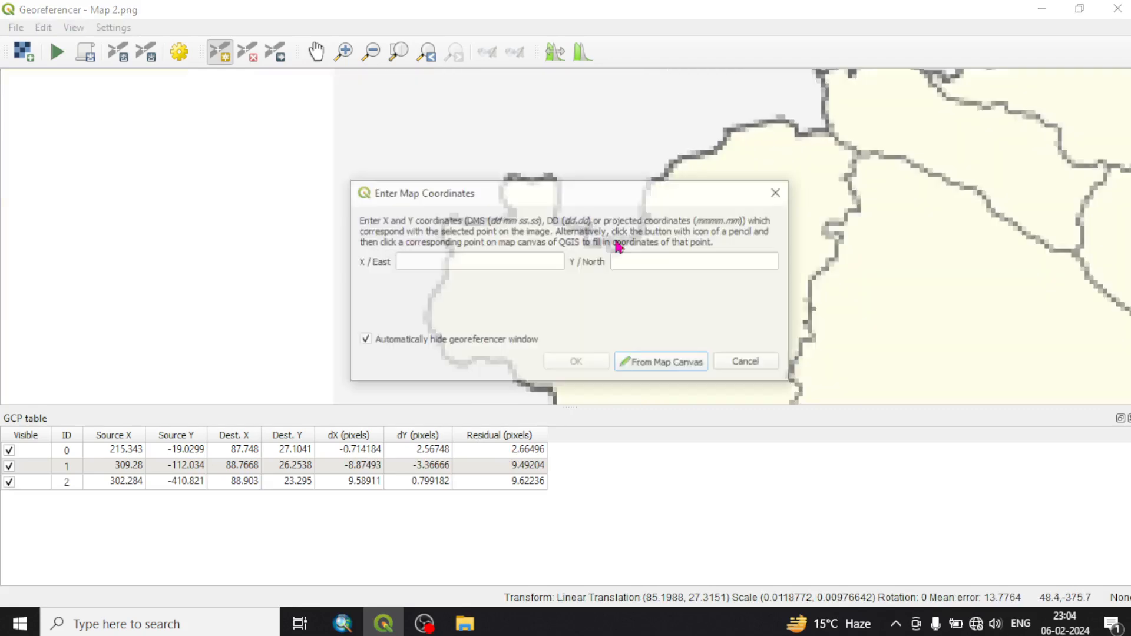
{"action": "left_click", "coordinate": [673, 364]}
{"action": "scroll", "coordinate": [591, 295], "scroll_direction": "down", "scroll_amount": 5}
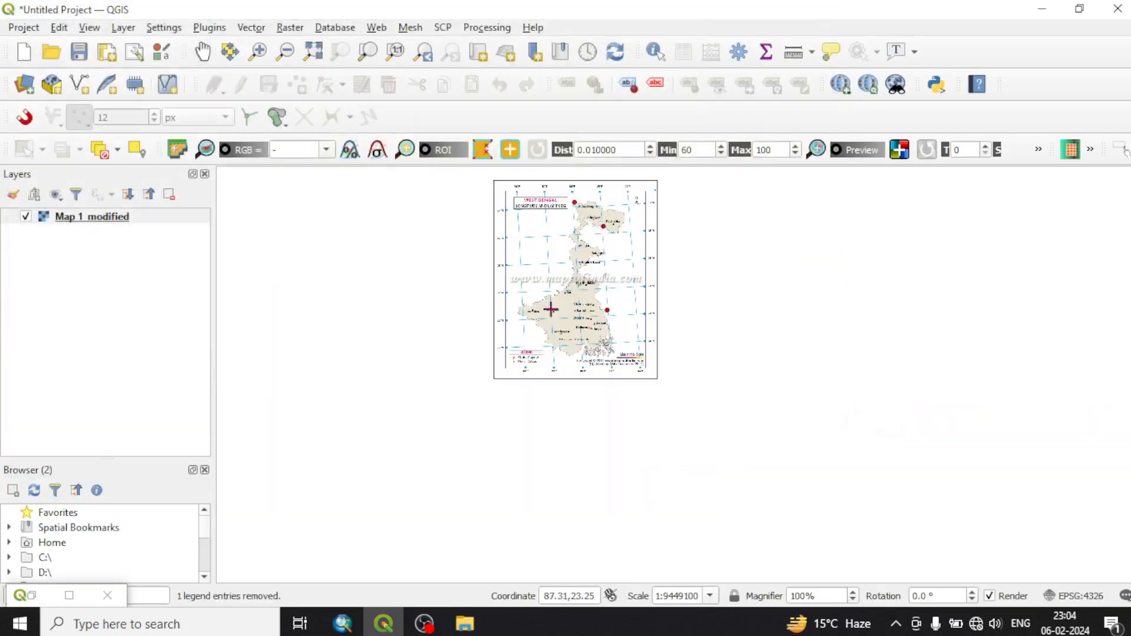
{"action": "scroll", "coordinate": [521, 305], "scroll_direction": "up", "scroll_amount": 5}
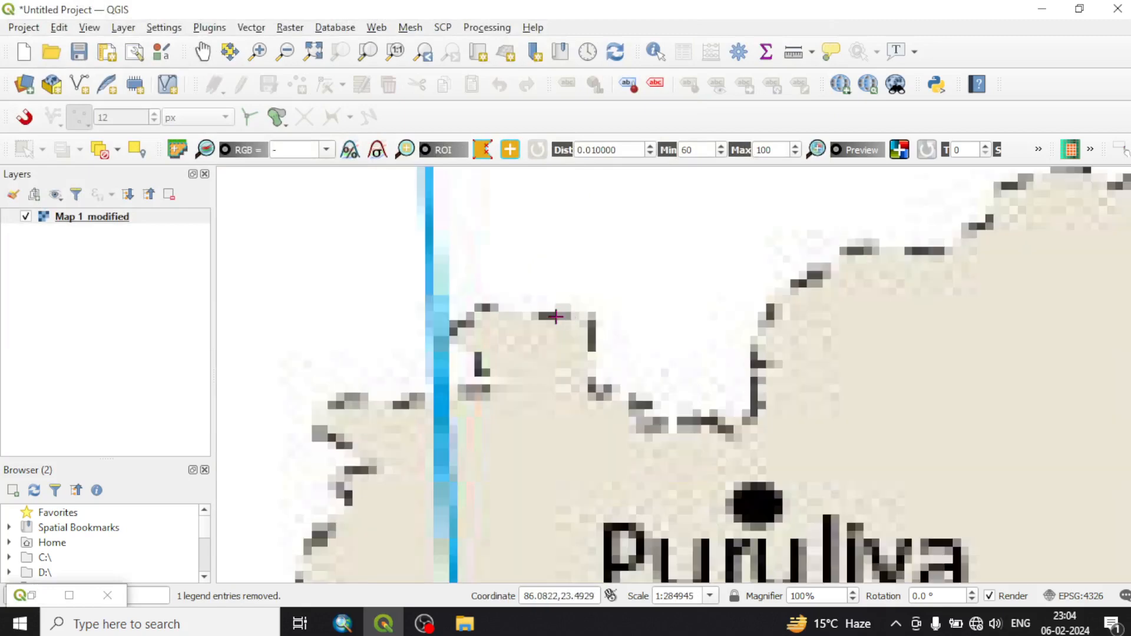
{"action": "left_click", "coordinate": [556, 317]}
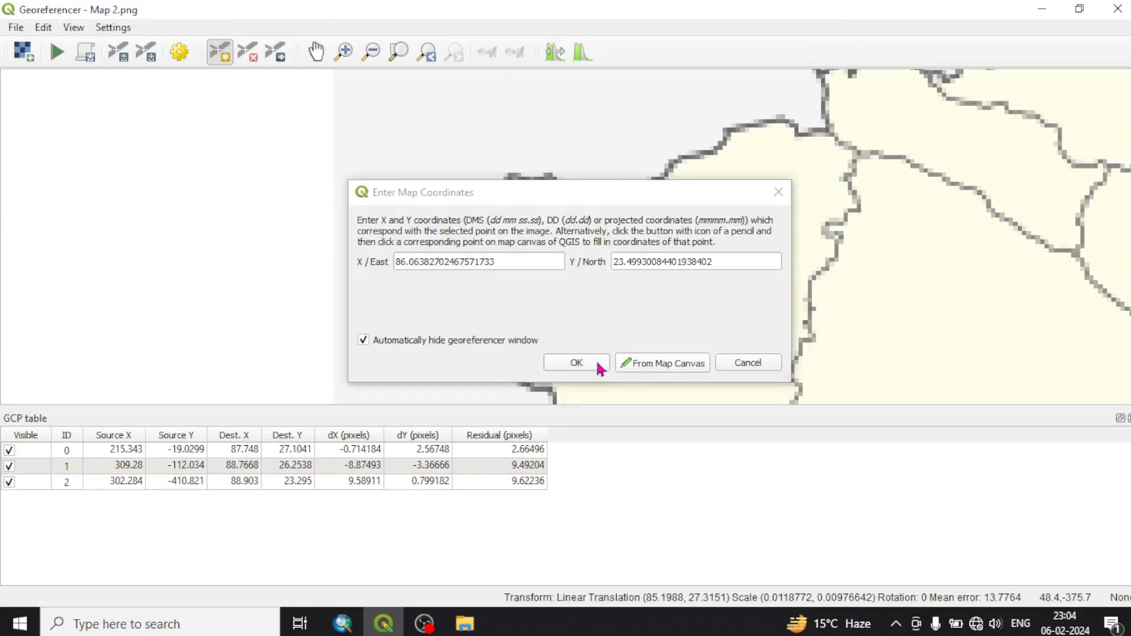
{"action": "left_click", "coordinate": [599, 368]}
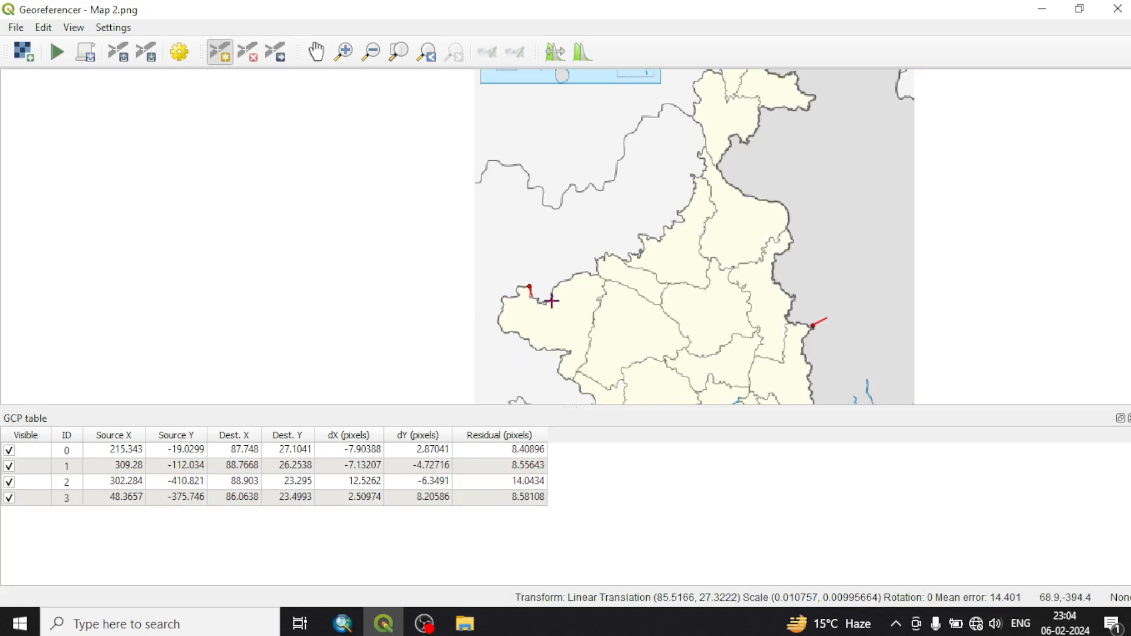
Move the control point at southern West Bengal's eastern tip northeast to about source X 323.7, Y -398.9
{"action": "left_click", "coordinate": [276, 56]}
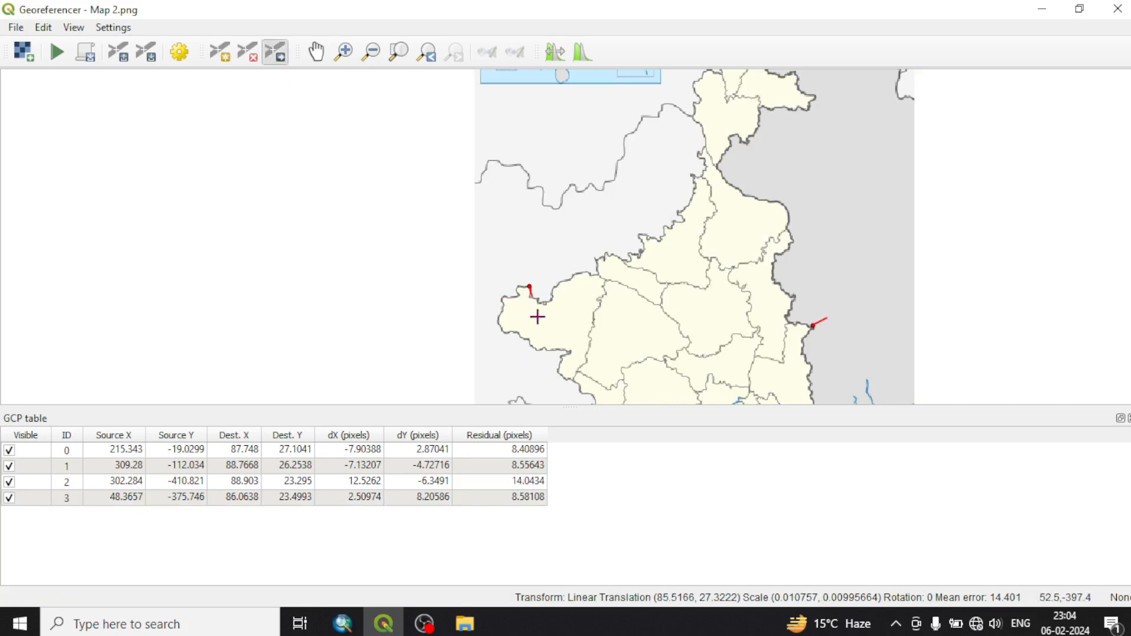
{"action": "scroll", "coordinate": [537, 317], "scroll_direction": "up", "scroll_amount": 1}
{"action": "scroll", "coordinate": [414, 283], "scroll_direction": "down", "scroll_amount": 1}
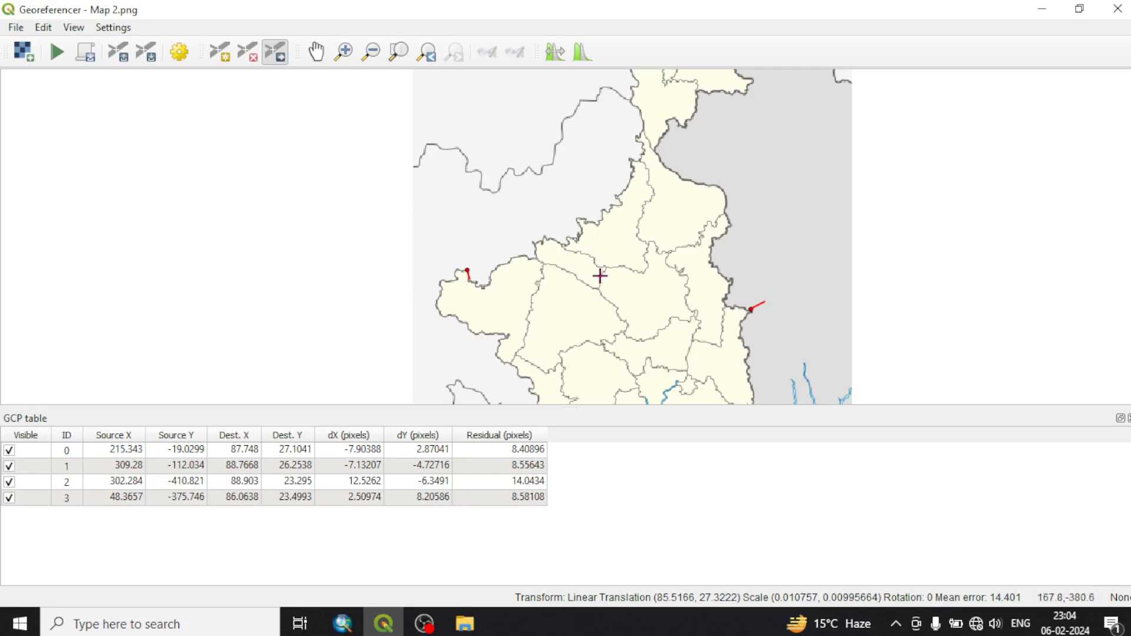
{"action": "scroll", "coordinate": [600, 275], "scroll_direction": "down", "scroll_amount": 1}
{"action": "scroll", "coordinate": [676, 288], "scroll_direction": "up", "scroll_amount": 3}
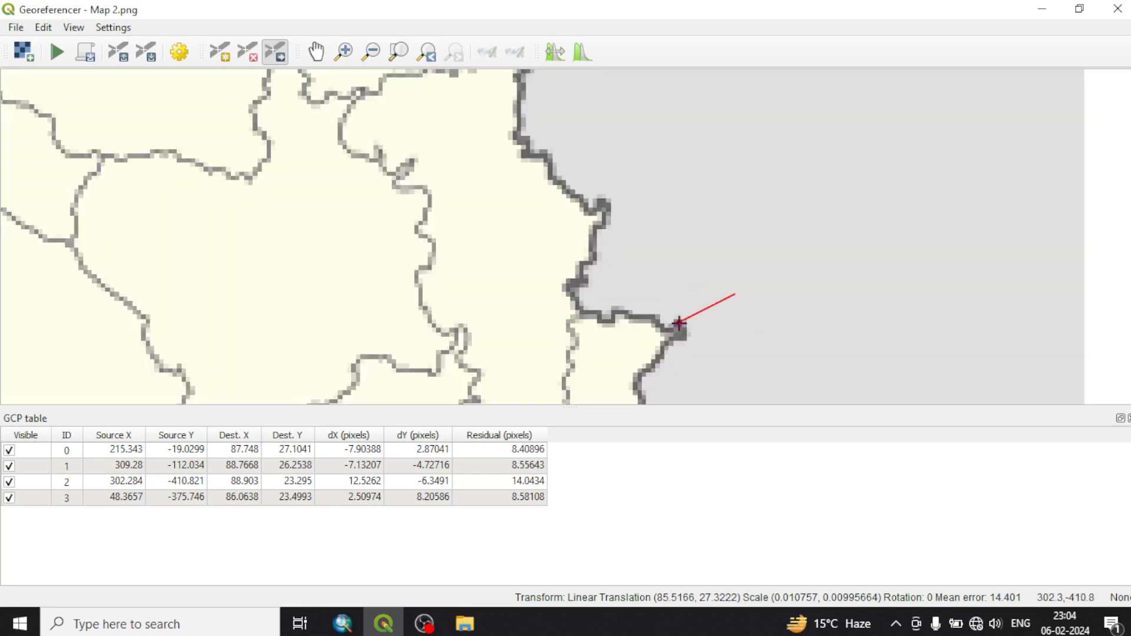
{"action": "left_click_drag", "start_coordinate": [679, 323], "coordinate": [775, 271]}
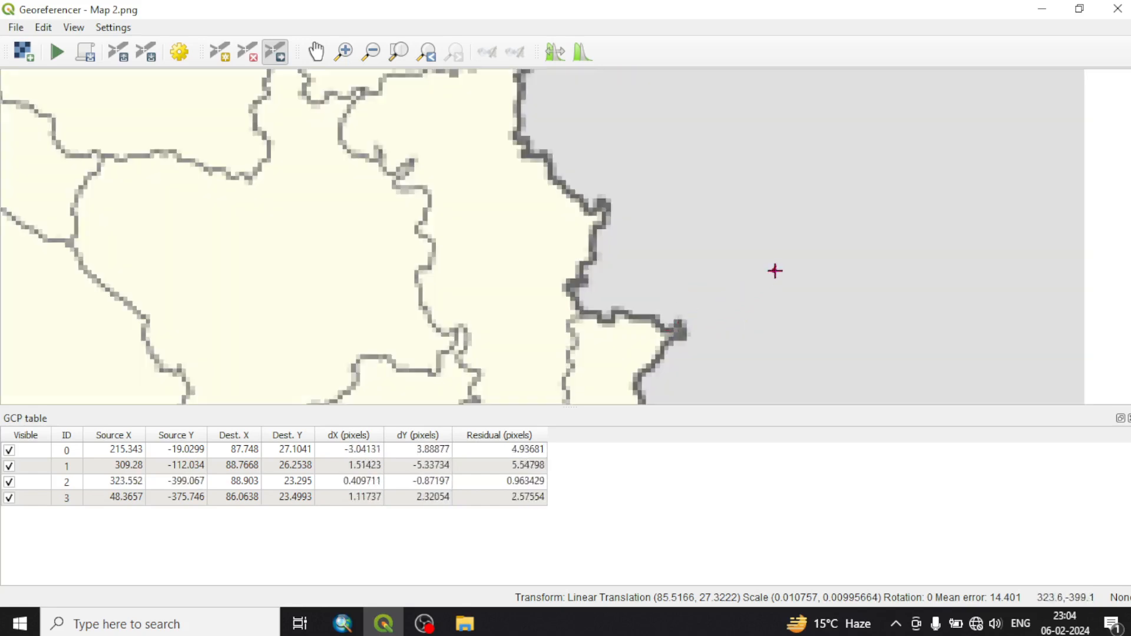
{"action": "scroll", "coordinate": [648, 291], "scroll_direction": "down", "scroll_amount": 2}
{"action": "scroll", "coordinate": [588, 238], "scroll_direction": "down", "scroll_amount": 3}
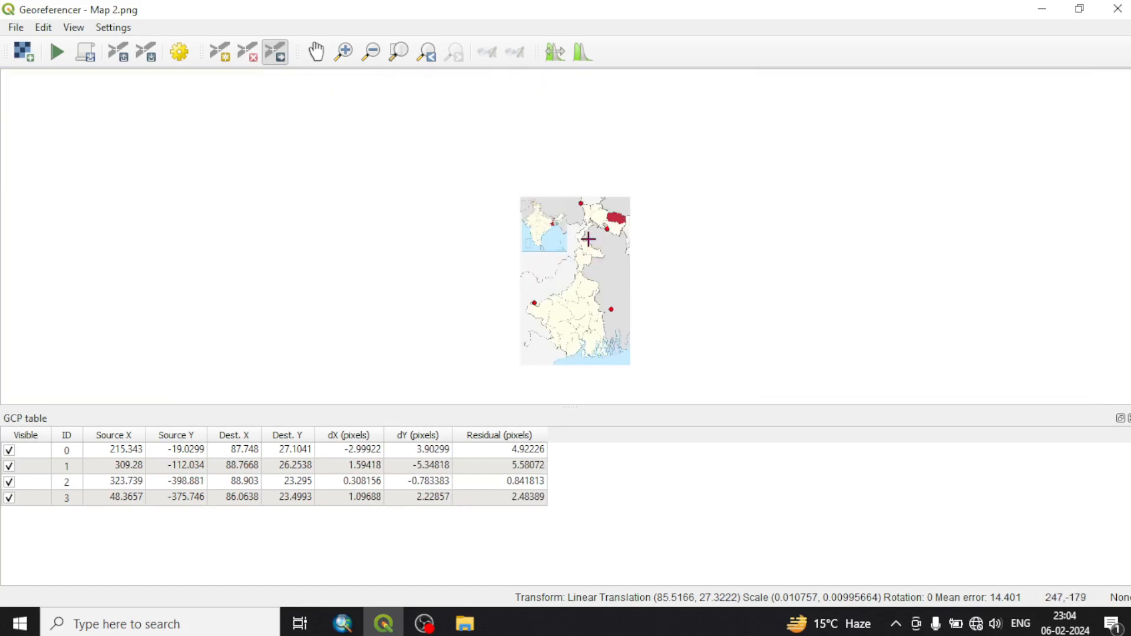
Move the control point at West Bengal's northwestern tip slightly southwest to about source X 211.2, Y -24.3
{"action": "scroll", "coordinate": [588, 194], "scroll_direction": "up", "scroll_amount": 6}
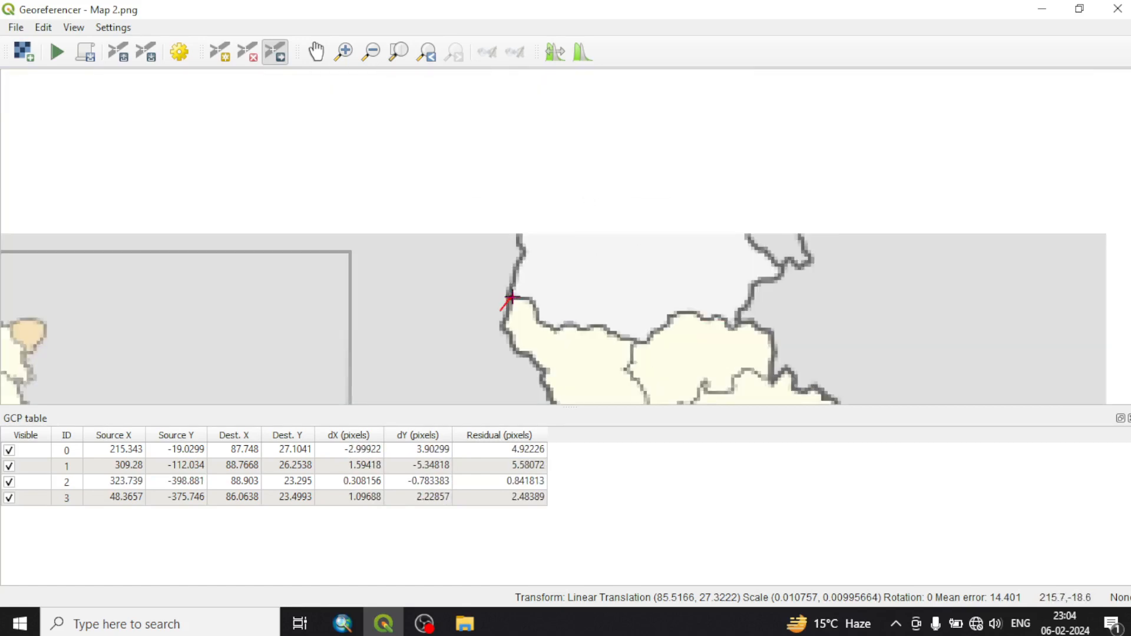
{"action": "left_click_drag", "start_coordinate": [511, 297], "coordinate": [503, 316]}
{"action": "scroll", "coordinate": [455, 257], "scroll_direction": "down", "scroll_amount": 5}
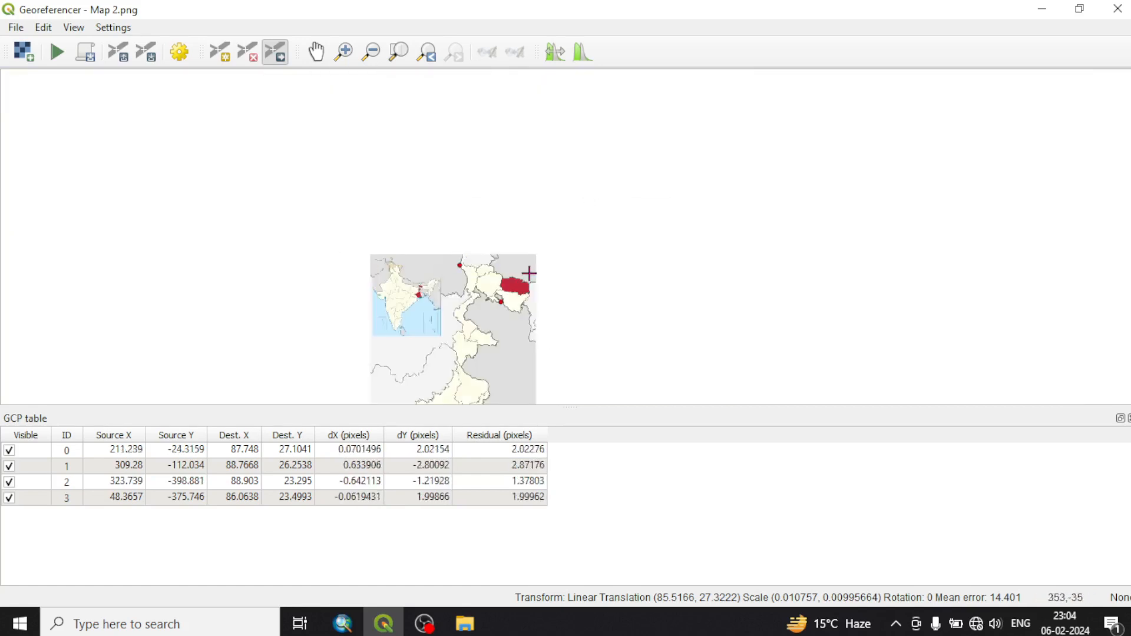
{"action": "scroll", "coordinate": [533, 299], "scroll_direction": "down", "scroll_amount": 2}
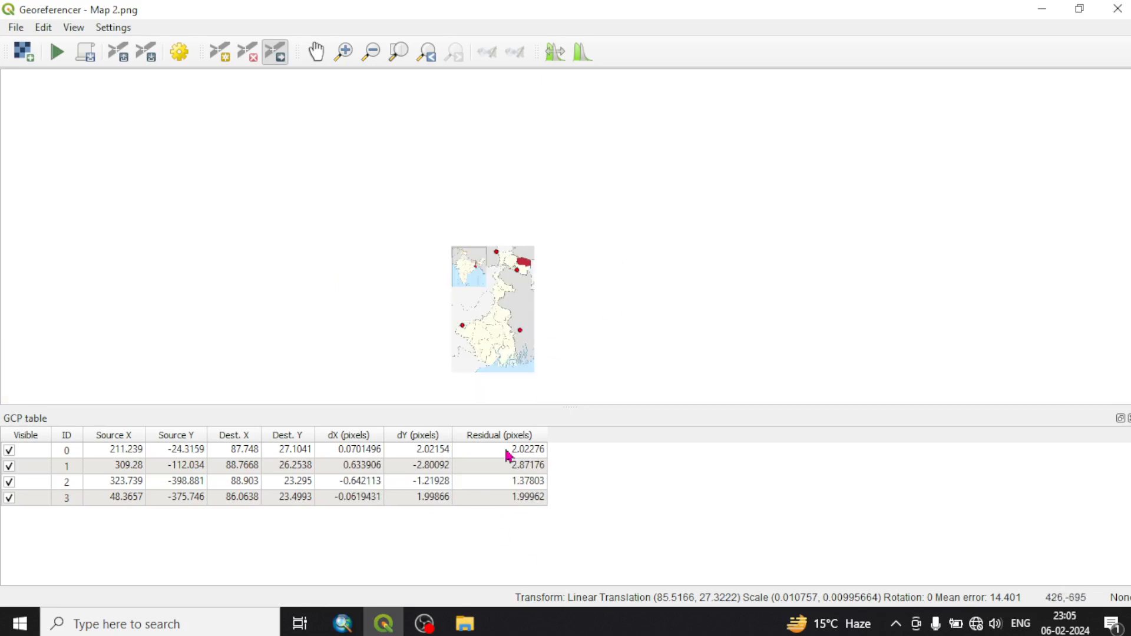
{"action": "scroll", "coordinate": [495, 364], "scroll_direction": "up", "scroll_amount": 3}
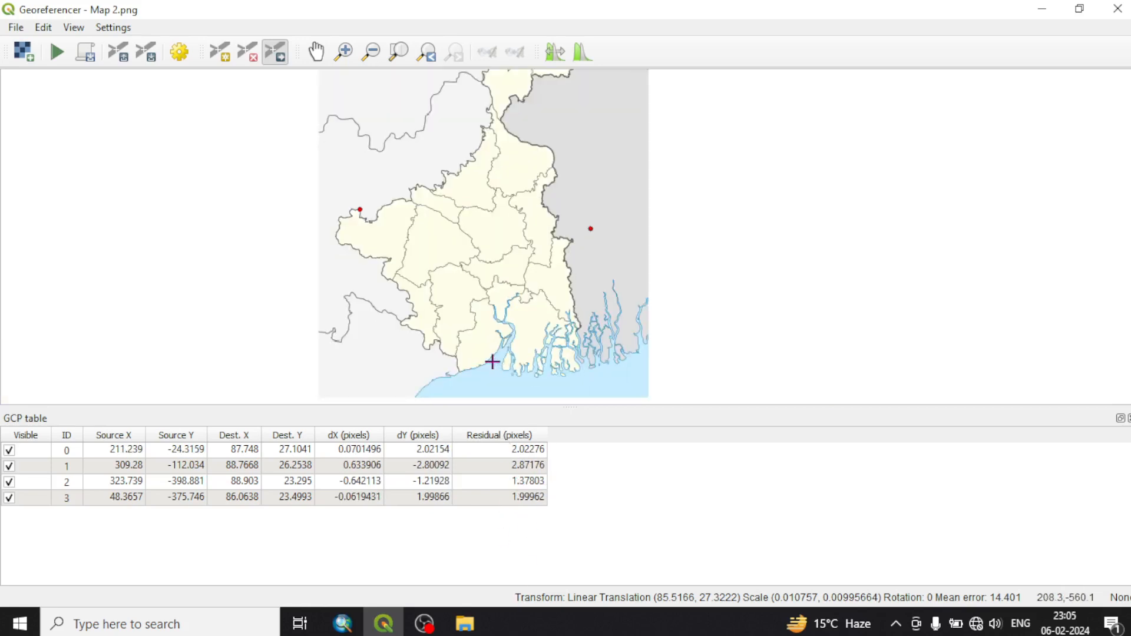
{"action": "scroll", "coordinate": [497, 366], "scroll_direction": "down", "scroll_amount": 2}
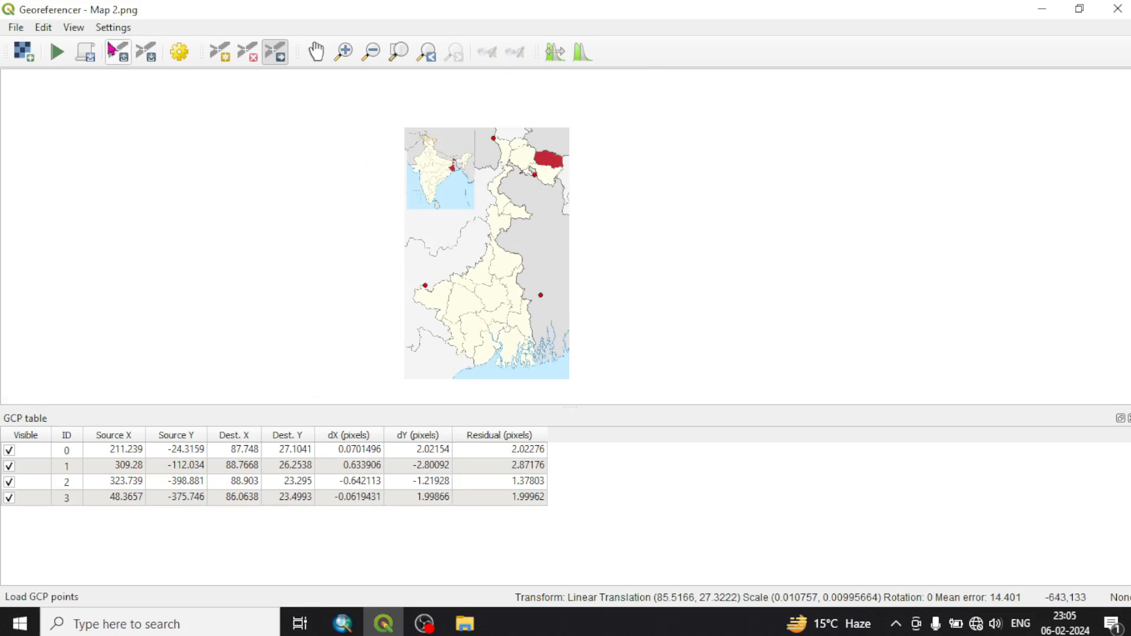
Apply a linear, nearest-neighbour transformation in EPSG:4326 with output Map 2_modified.tif loaded when done, and run the georeferencing
{"action": "left_click", "coordinate": [180, 52]}
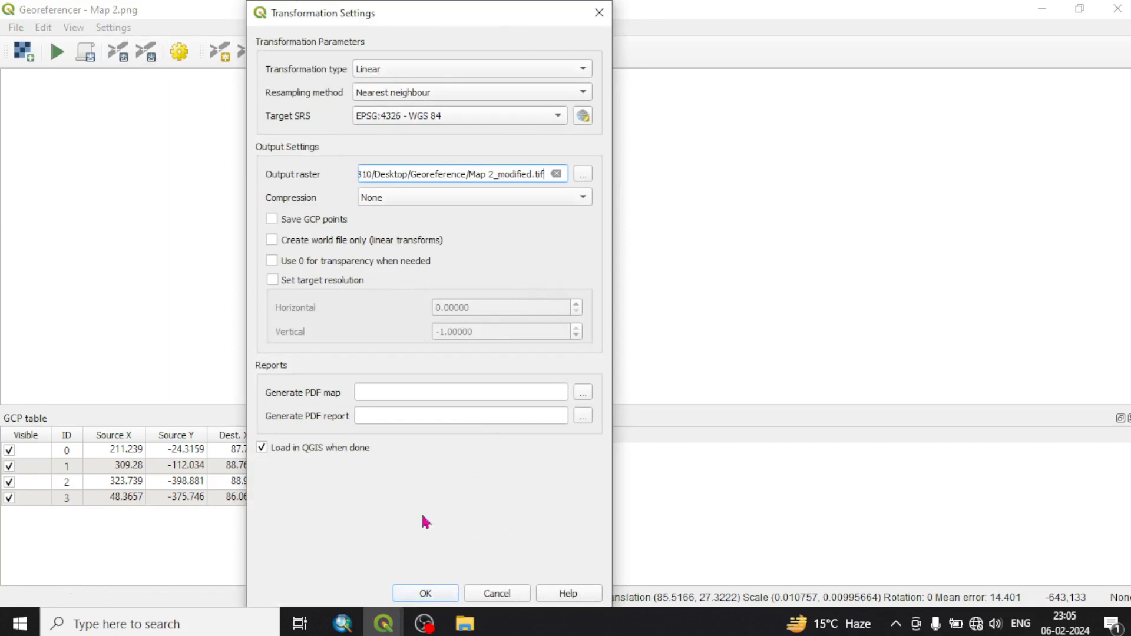
{"action": "left_click", "coordinate": [425, 593]}
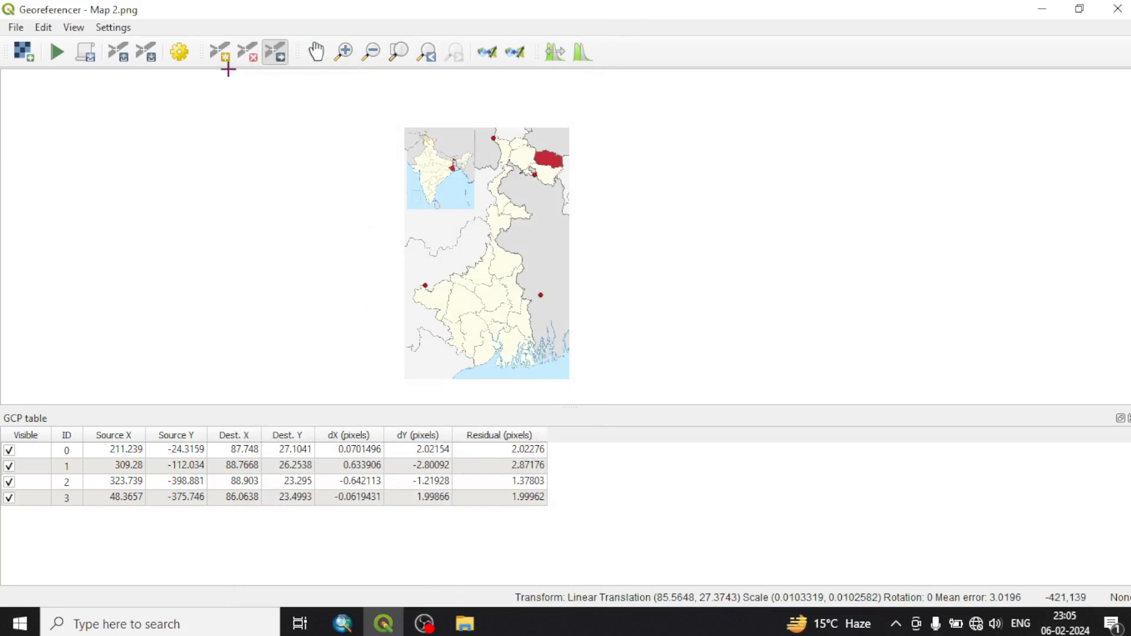
{"action": "left_click", "coordinate": [56, 52]}
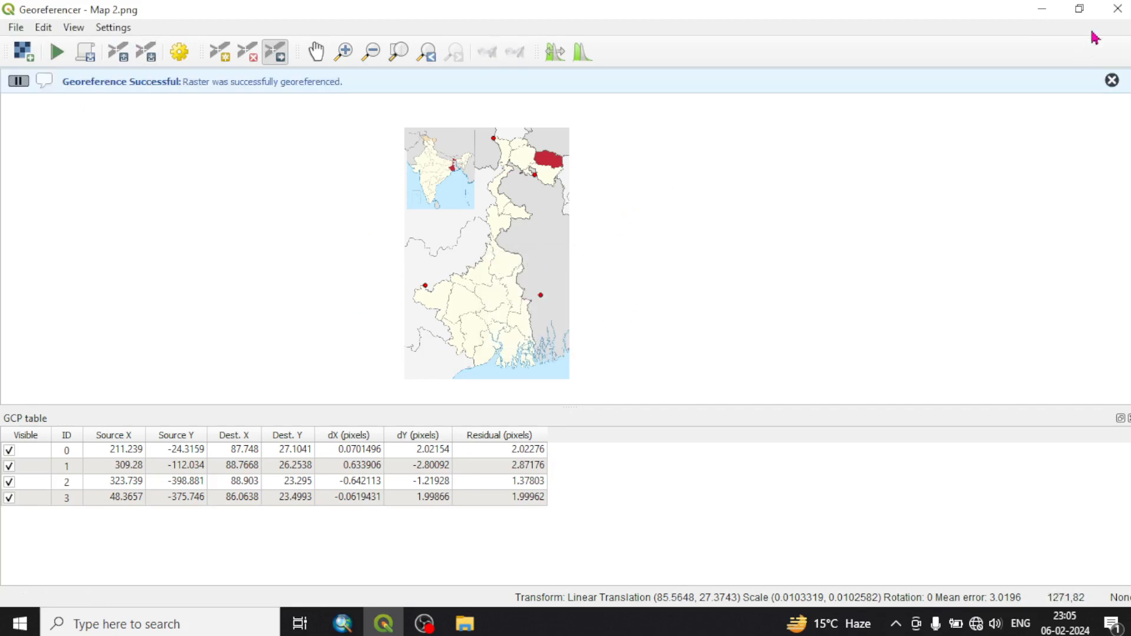
Return to the main map window and place the Map 2_modified layer beneath Map 1_modified
{"action": "left_click", "coordinate": [1043, 9]}
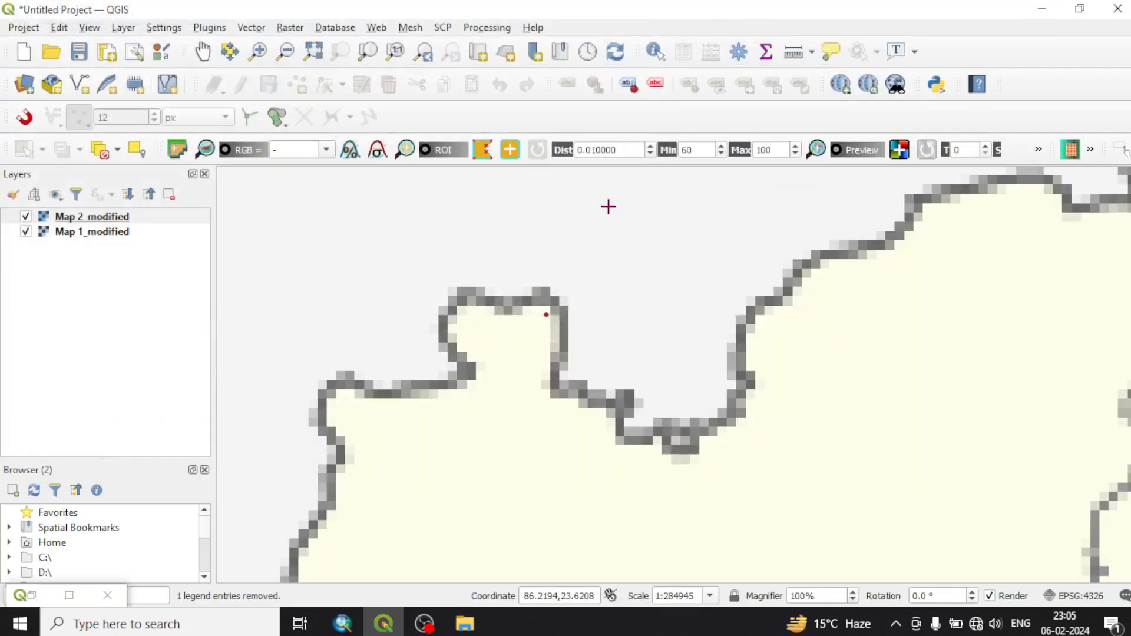
{"action": "scroll", "coordinate": [397, 300], "scroll_direction": "down", "scroll_amount": 5}
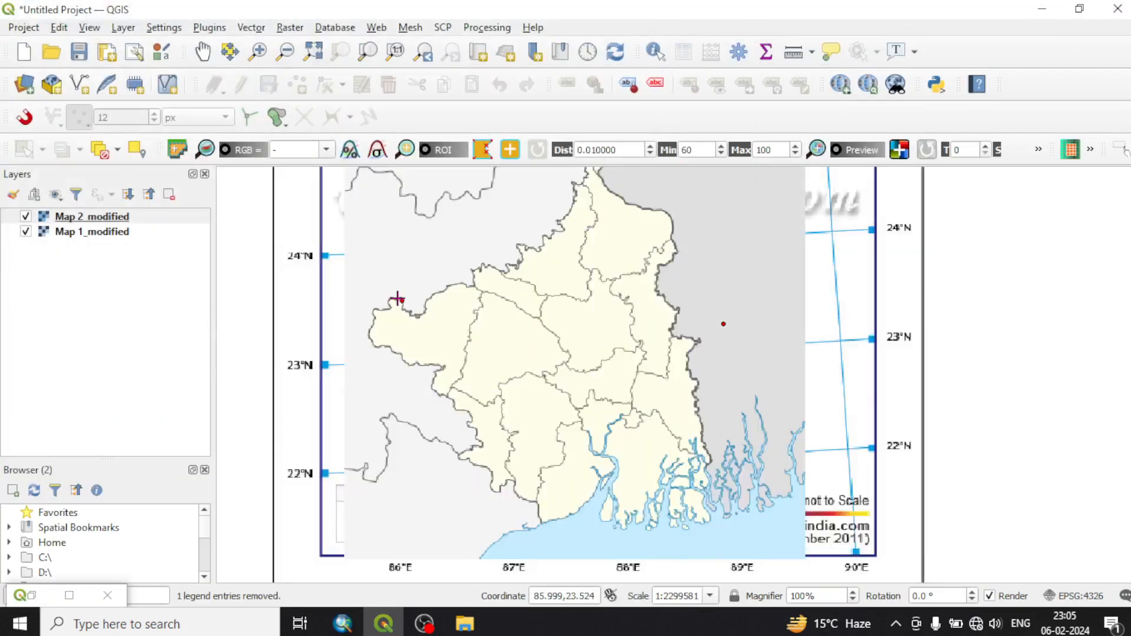
{"action": "scroll", "coordinate": [493, 244], "scroll_direction": "up", "scroll_amount": 2}
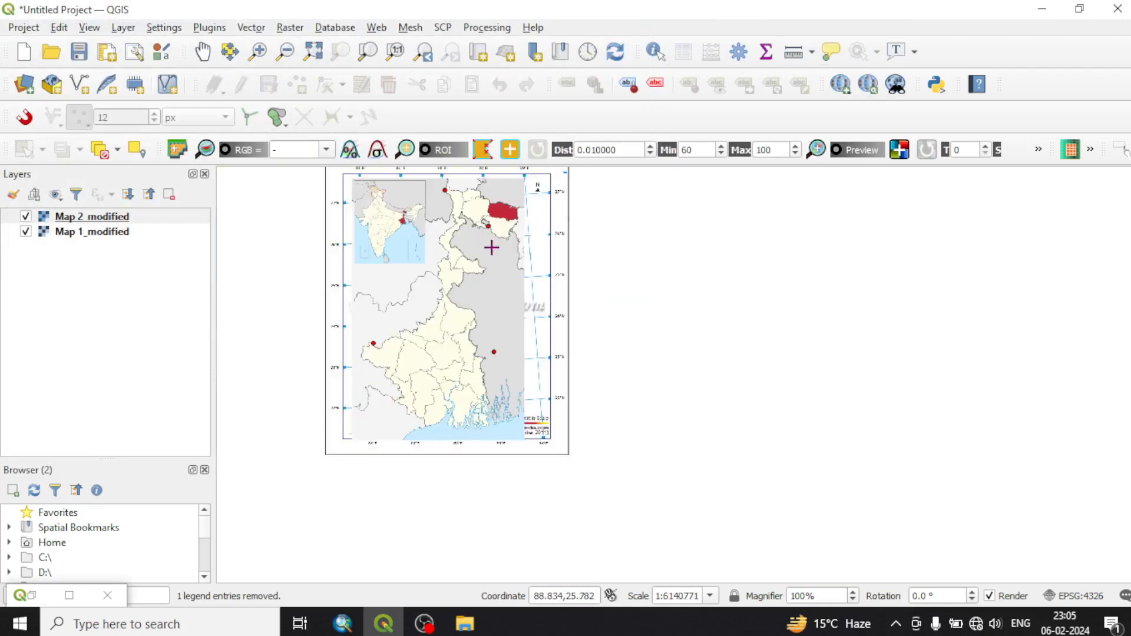
{"action": "left_click", "coordinate": [26, 217]}
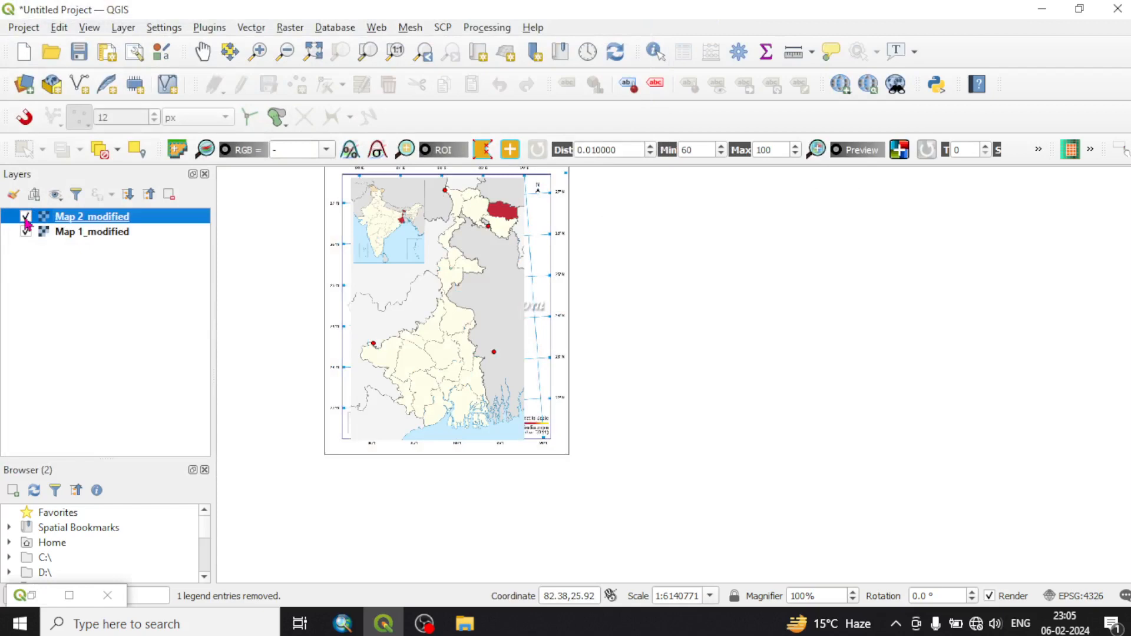
{"action": "left_click", "coordinate": [26, 217]}
{"action": "left_click", "coordinate": [26, 218]}
{"action": "left_click_drag", "start_coordinate": [112, 219], "coordinate": [102, 249]}
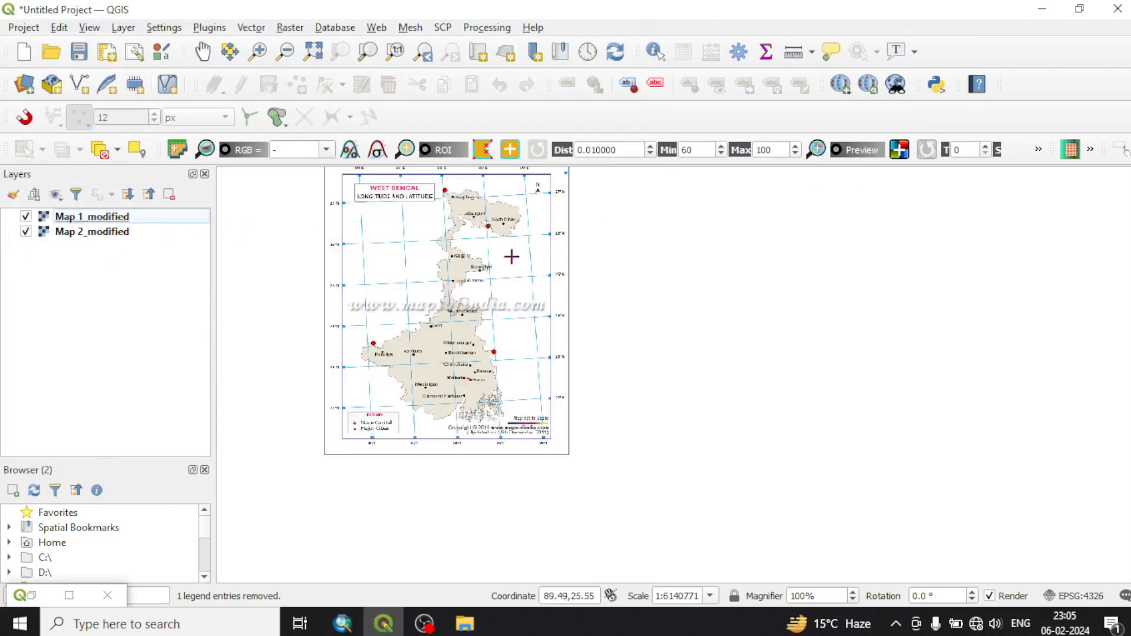
Set the global opacity of the Map 1_modified layer to 33.7 %
{"action": "scroll", "coordinate": [512, 256], "scroll_direction": "up", "scroll_amount": 1}
{"action": "scroll", "coordinate": [505, 283], "scroll_direction": "down", "scroll_amount": 1}
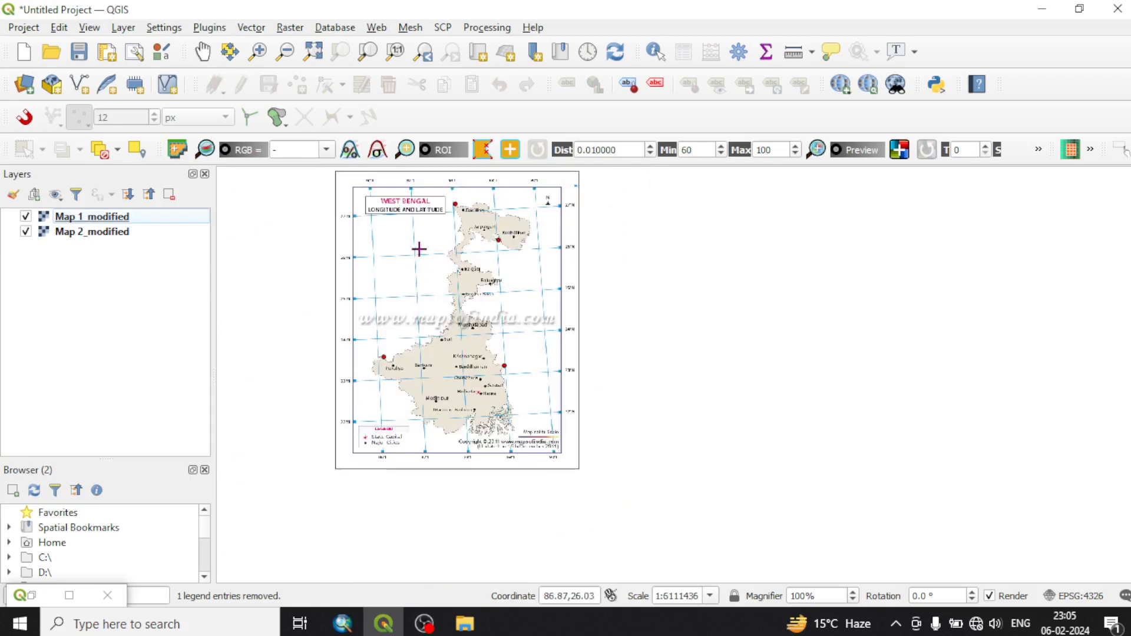
{"action": "right_click", "coordinate": [102, 223]}
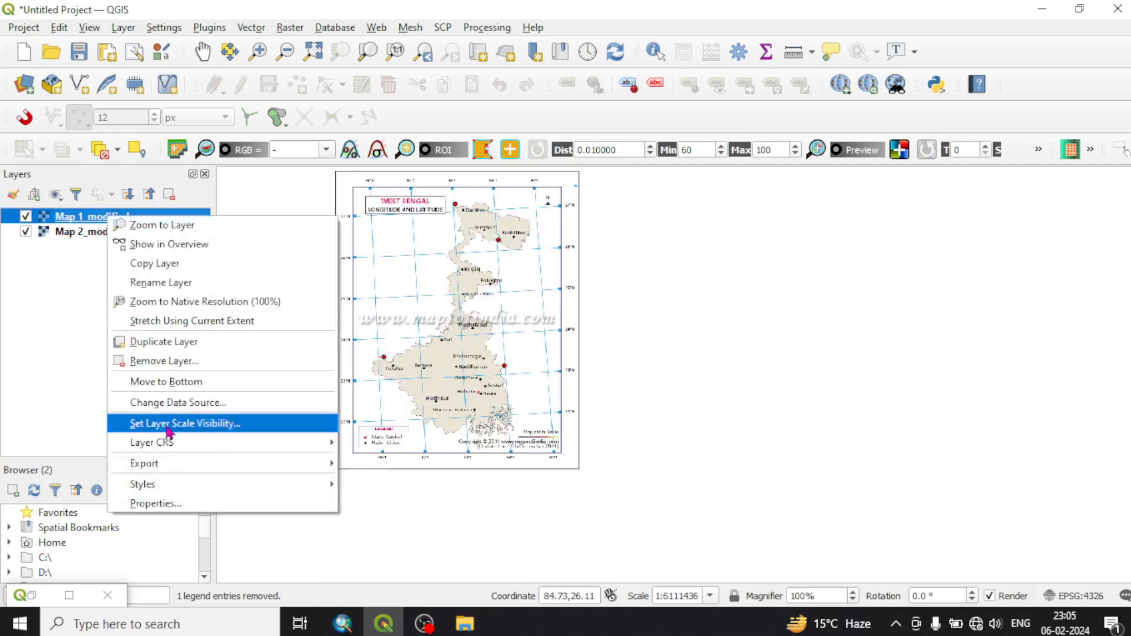
{"action": "key", "text": "Escape"}
{"action": "key", "text": "Escape"}
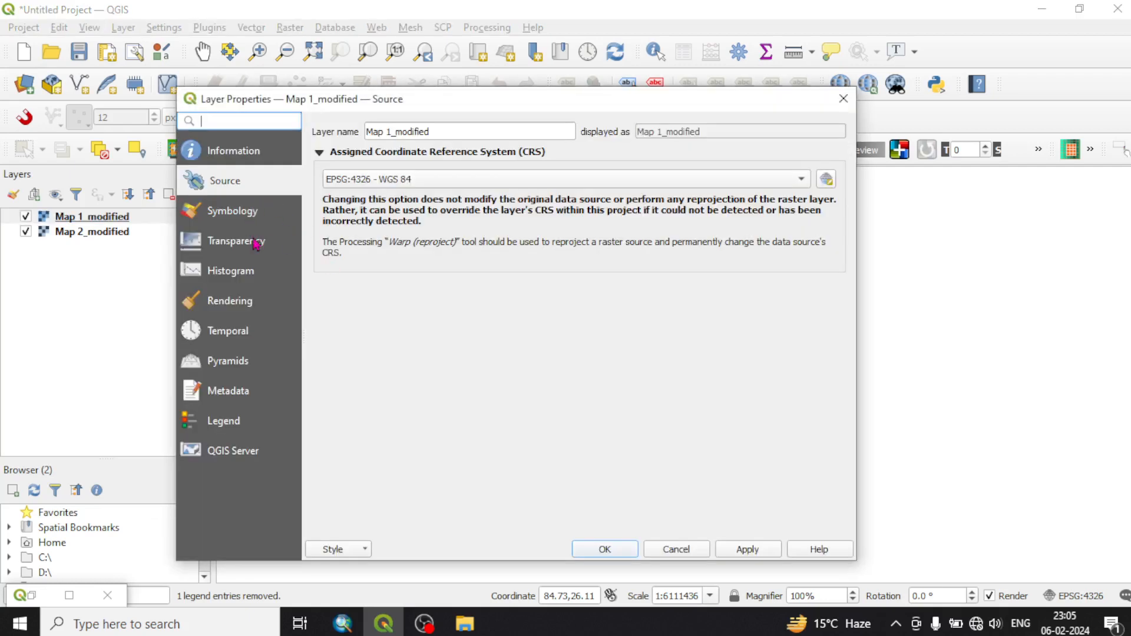
{"action": "left_click", "coordinate": [255, 242]}
{"action": "left_click_drag", "start_coordinate": [754, 152], "coordinate": [469, 161]}
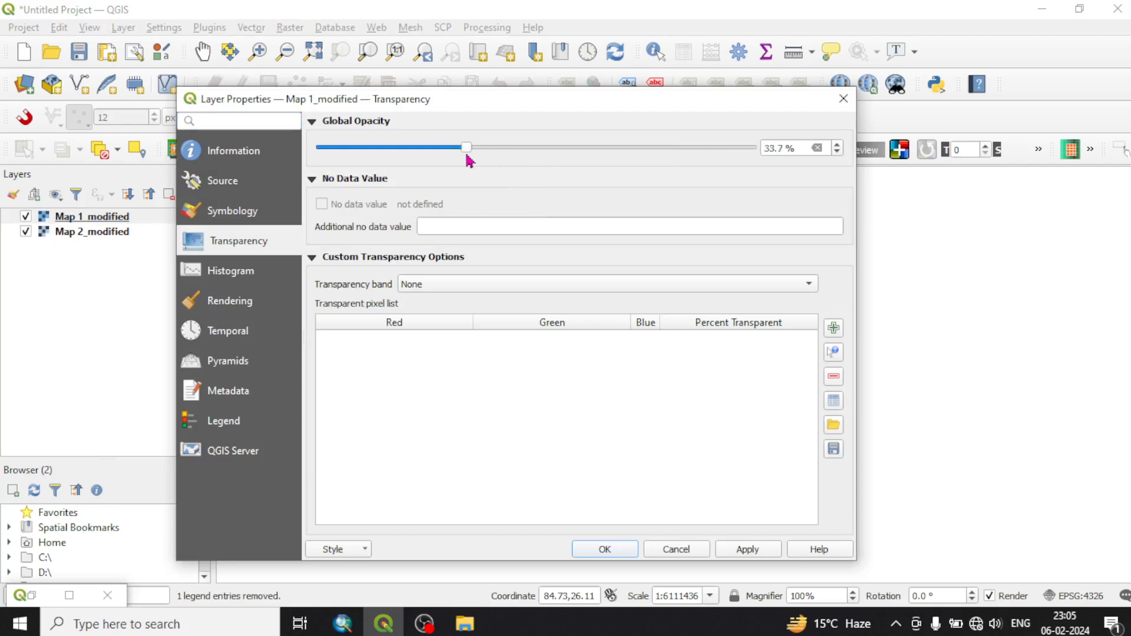
{"action": "left_click", "coordinate": [625, 556]}
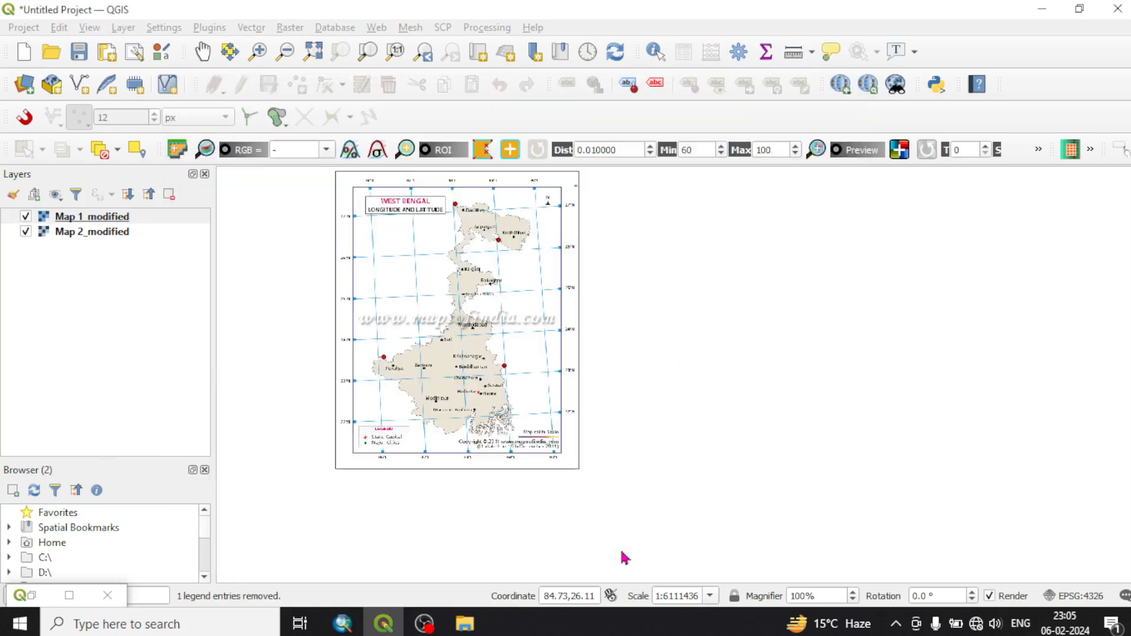
Compare the overlaid boundaries around Darjiling, Jalpaiguri and Koch Bihar by toggling each map layer, and inspect the full overlay
{"action": "scroll", "coordinate": [548, 349], "scroll_direction": "up", "scroll_amount": 1}
{"action": "scroll", "coordinate": [463, 186], "scroll_direction": "up", "scroll_amount": 1}
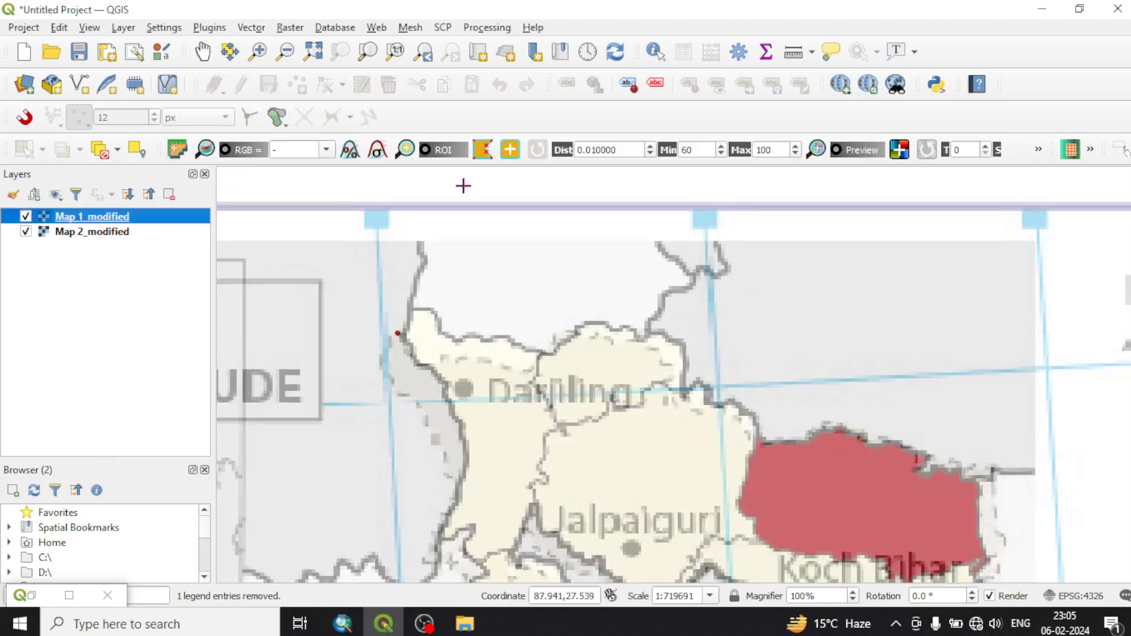
{"action": "scroll", "coordinate": [652, 360], "scroll_direction": "up", "scroll_amount": 1}
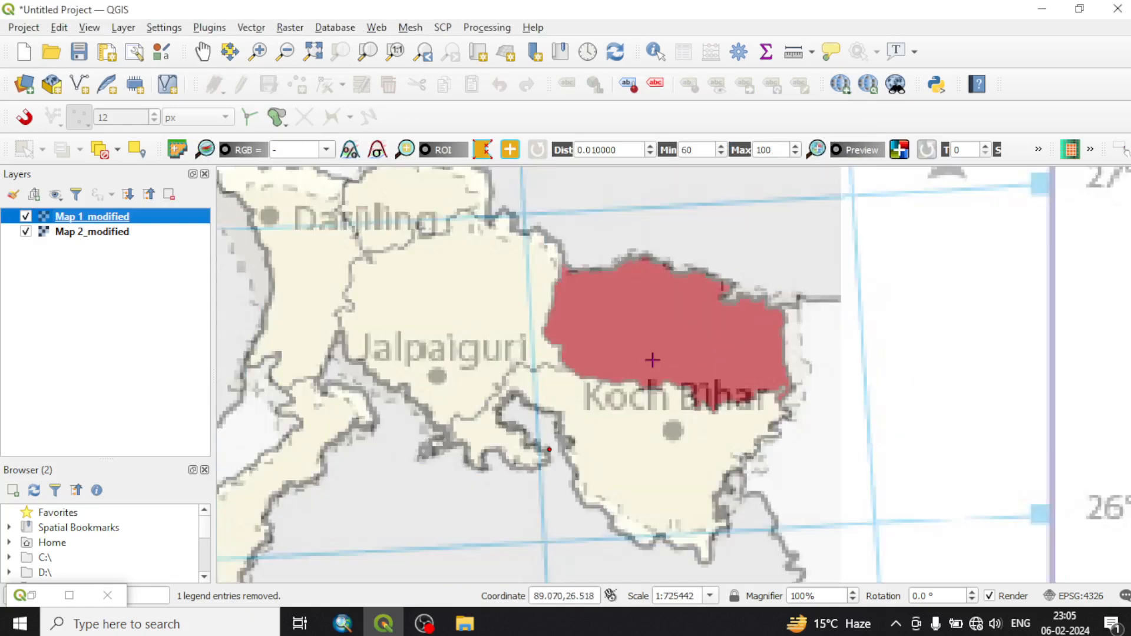
{"action": "left_click", "coordinate": [26, 232]}
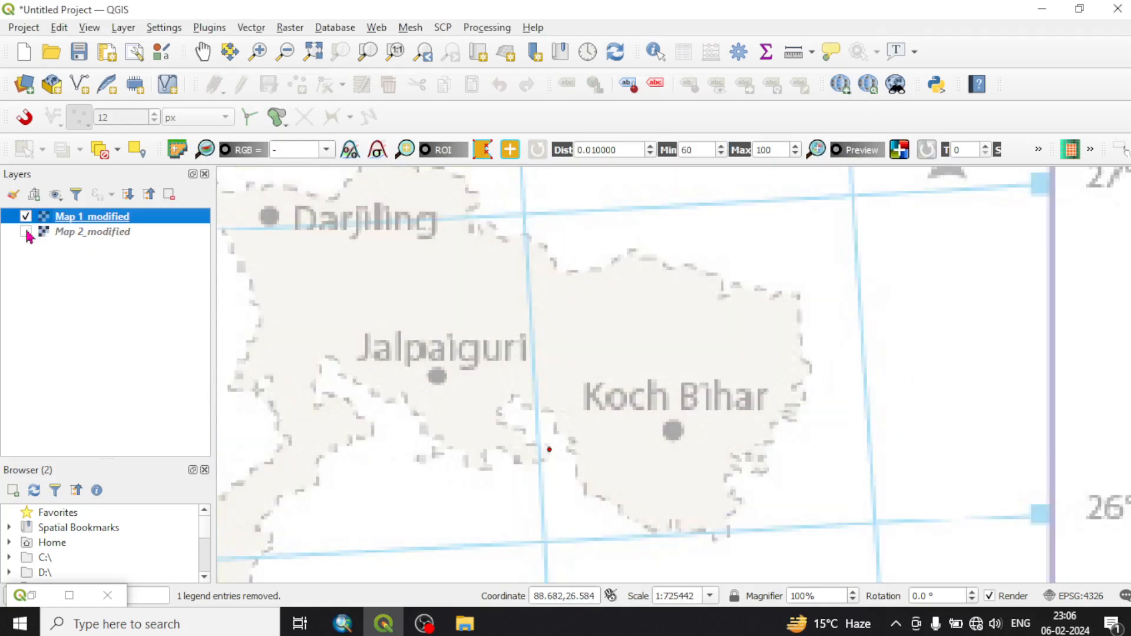
{"action": "left_click", "coordinate": [25, 232]}
{"action": "left_click", "coordinate": [25, 217]}
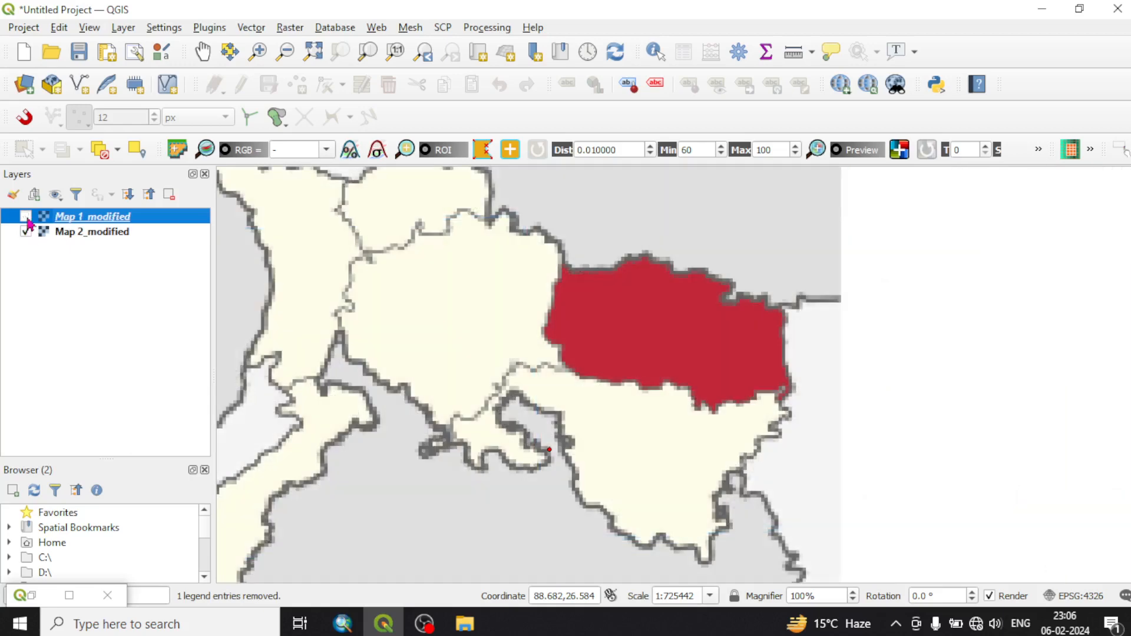
{"action": "left_click", "coordinate": [25, 217]}
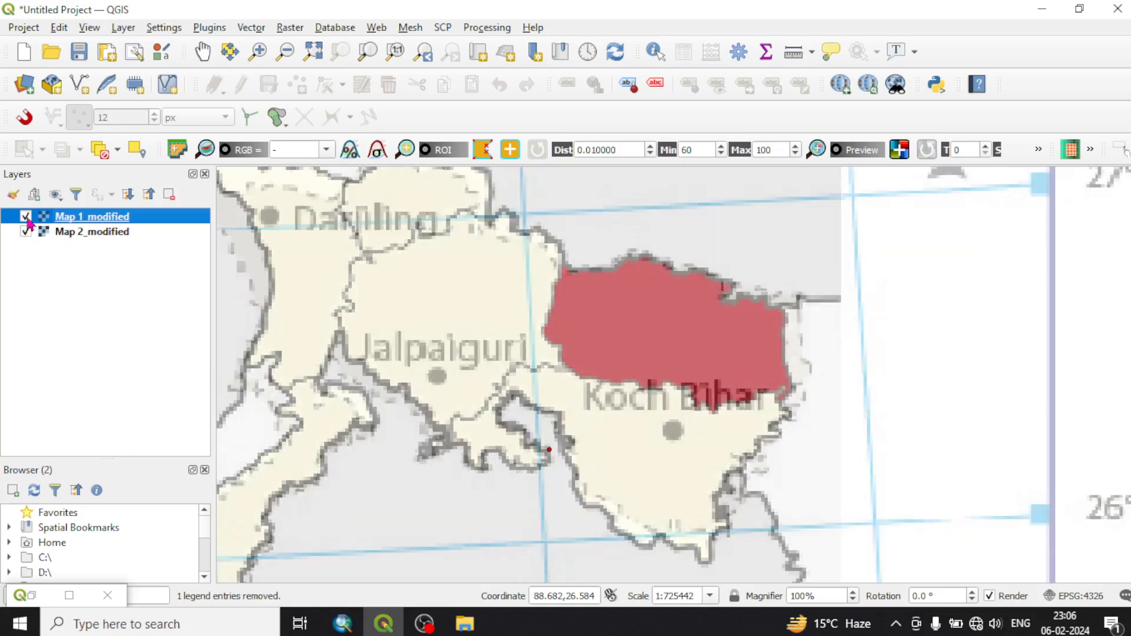
{"action": "left_click", "coordinate": [25, 217]}
{"action": "left_click", "coordinate": [25, 217]}
{"action": "left_click", "coordinate": [25, 217]}
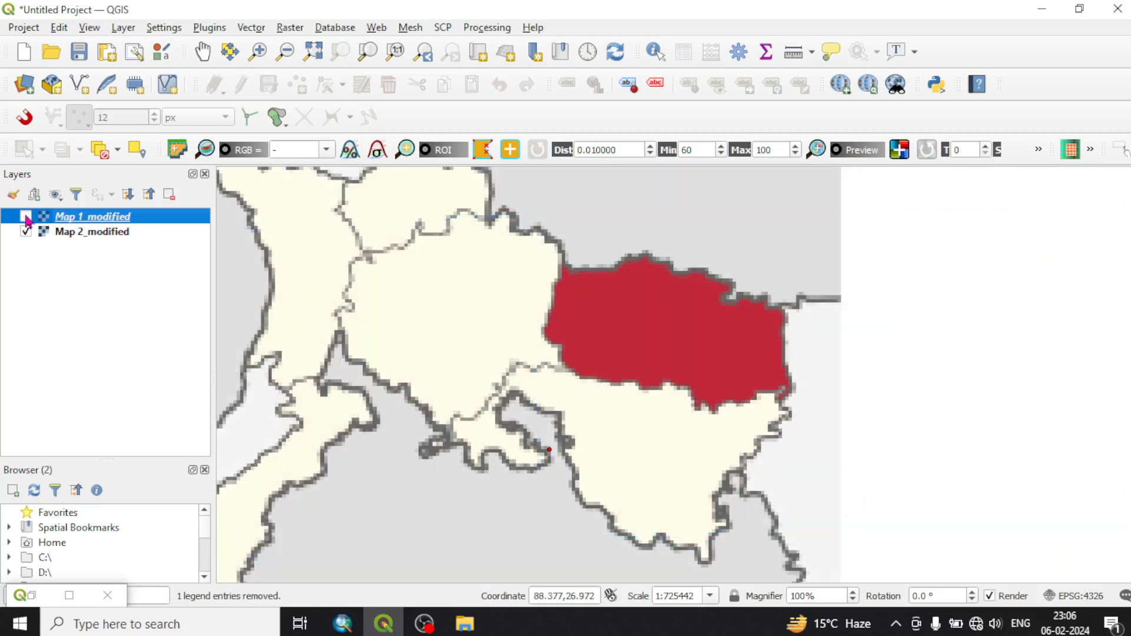
{"action": "left_click", "coordinate": [25, 217]}
{"action": "scroll", "coordinate": [586, 349], "scroll_direction": "down", "scroll_amount": 3}
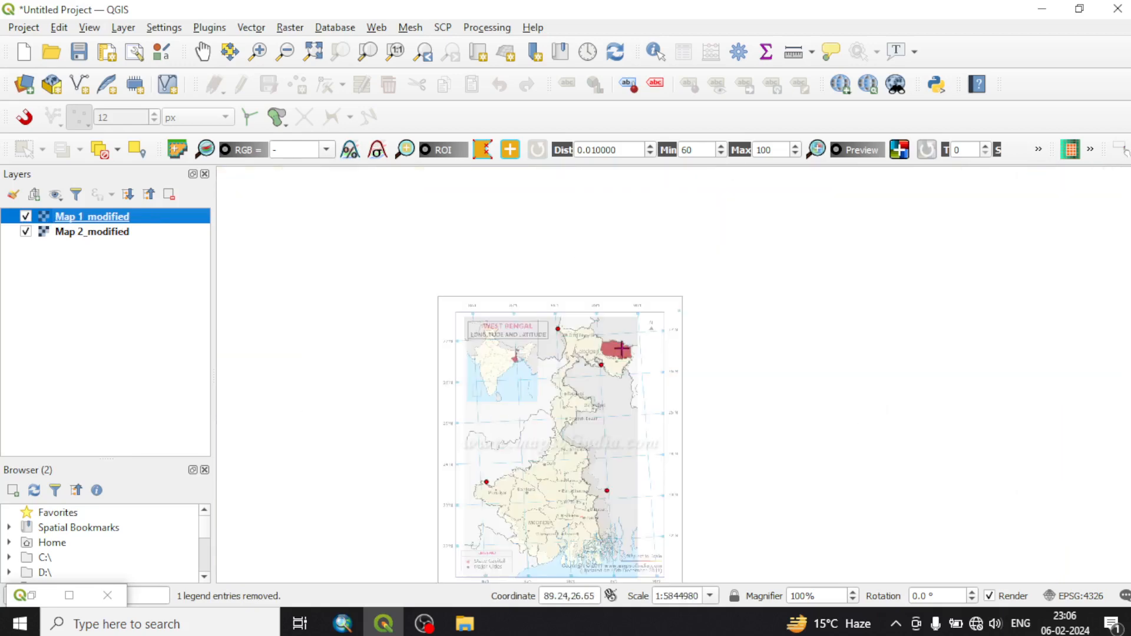
{"action": "scroll", "coordinate": [622, 349], "scroll_direction": "down", "scroll_amount": 1}
{"action": "scroll", "coordinate": [611, 447], "scroll_direction": "up", "scroll_amount": 2}
{"action": "scroll", "coordinate": [538, 392], "scroll_direction": "down", "scroll_amount": 1}
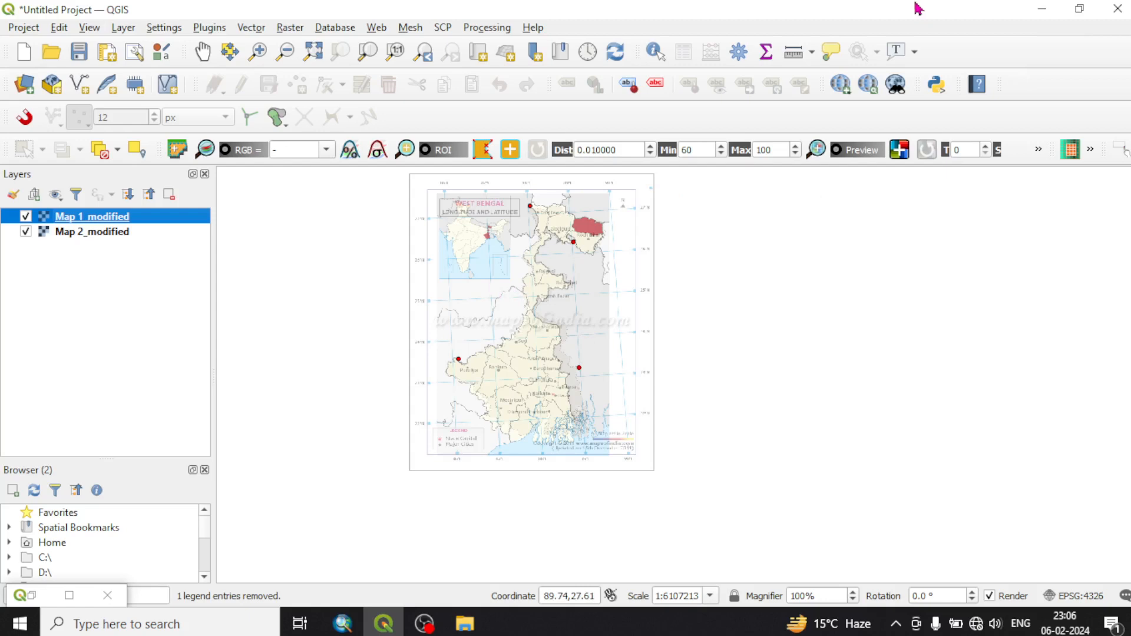
{"action": "left_click", "coordinate": [1042, 11]}
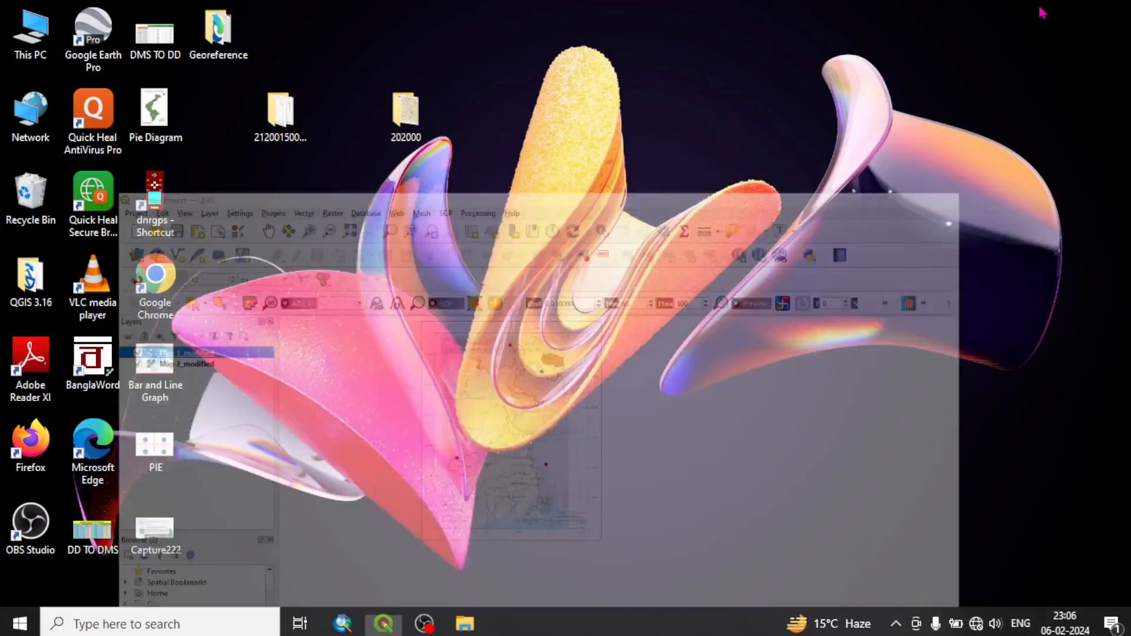
{"action": "left_click", "coordinate": [424, 624]}
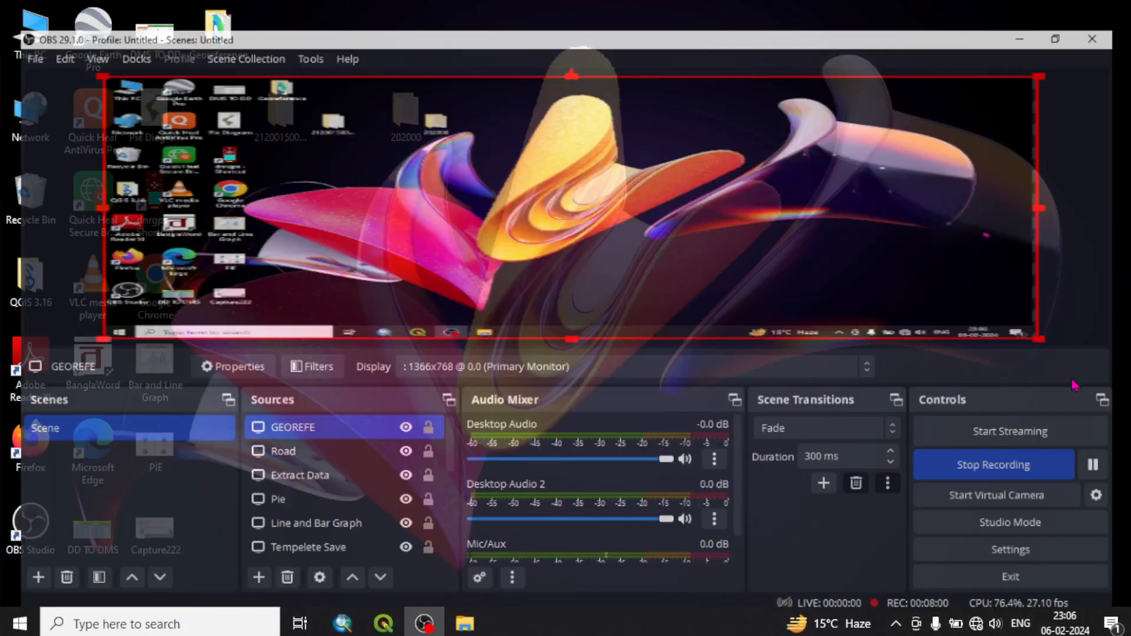